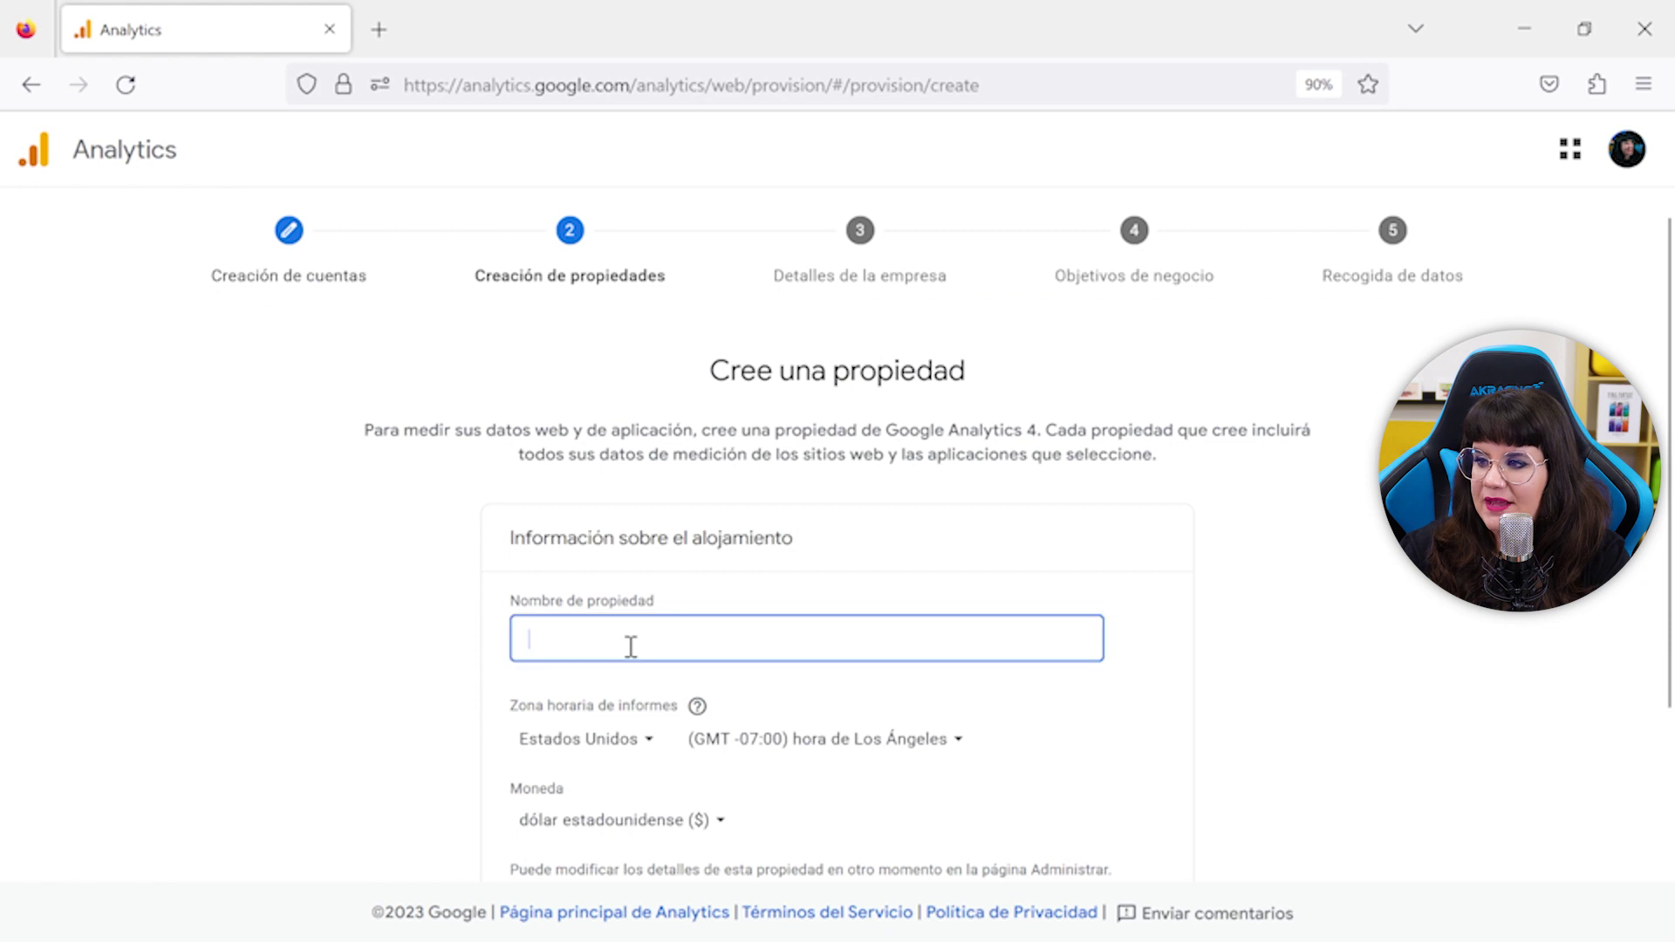
- Name the property "seosve (la academia)", set its reporting time zone to España (GMT +02:00) hora de España and its currency to euro
type("seosve (la academia)")
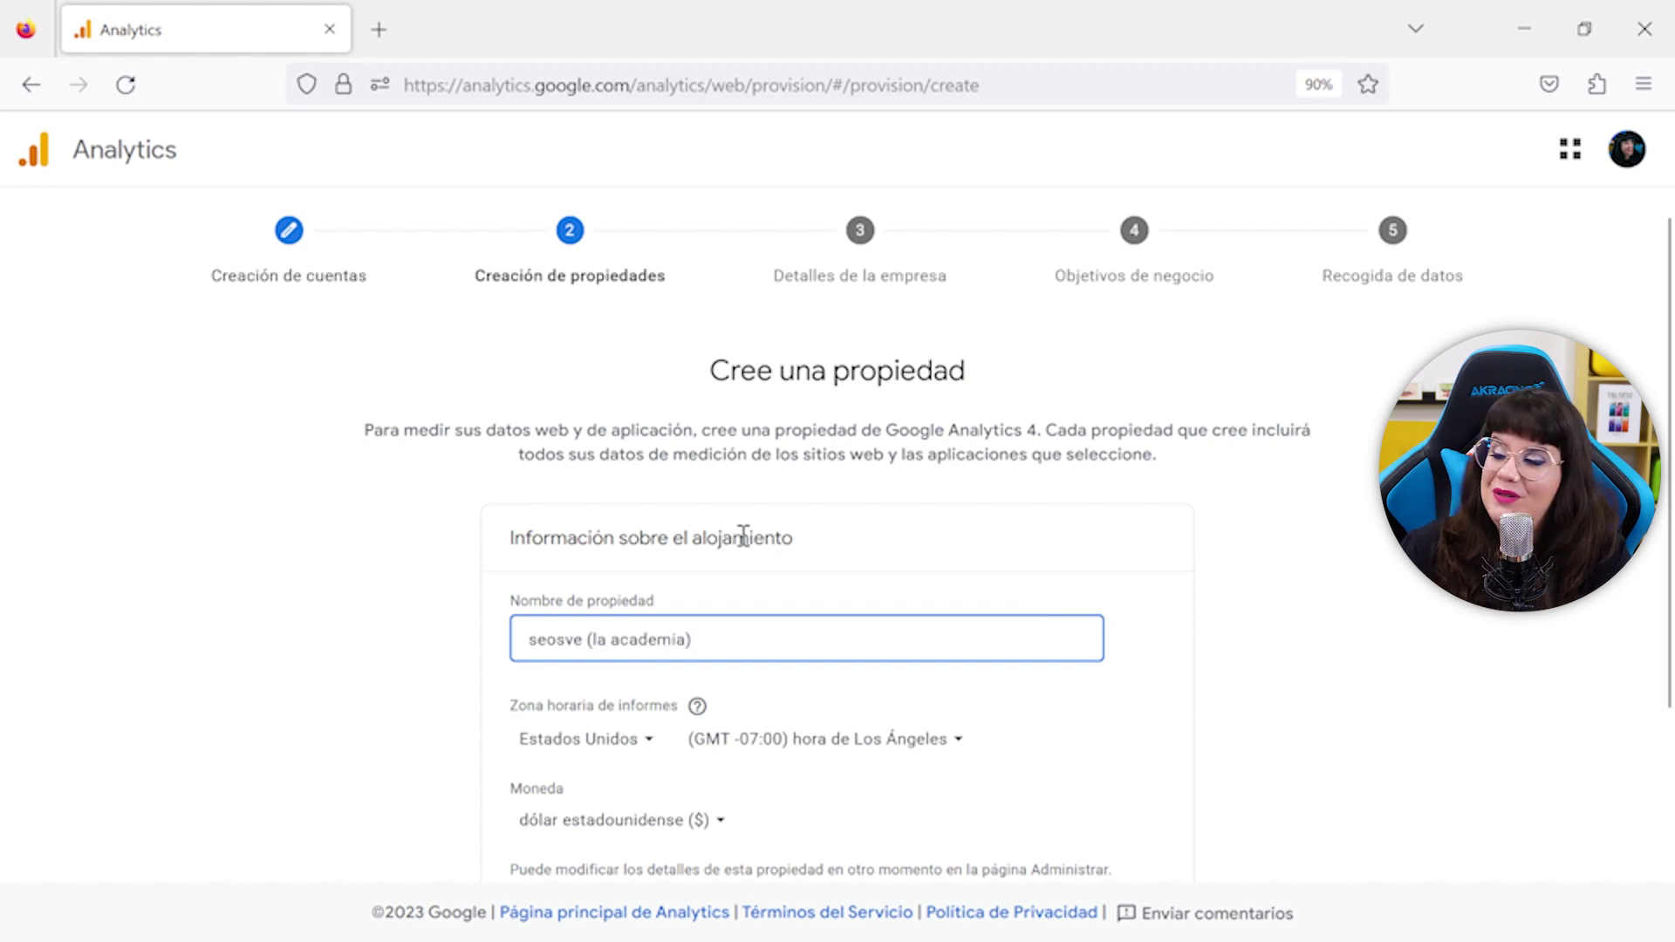
left_click(610, 741)
type("es")
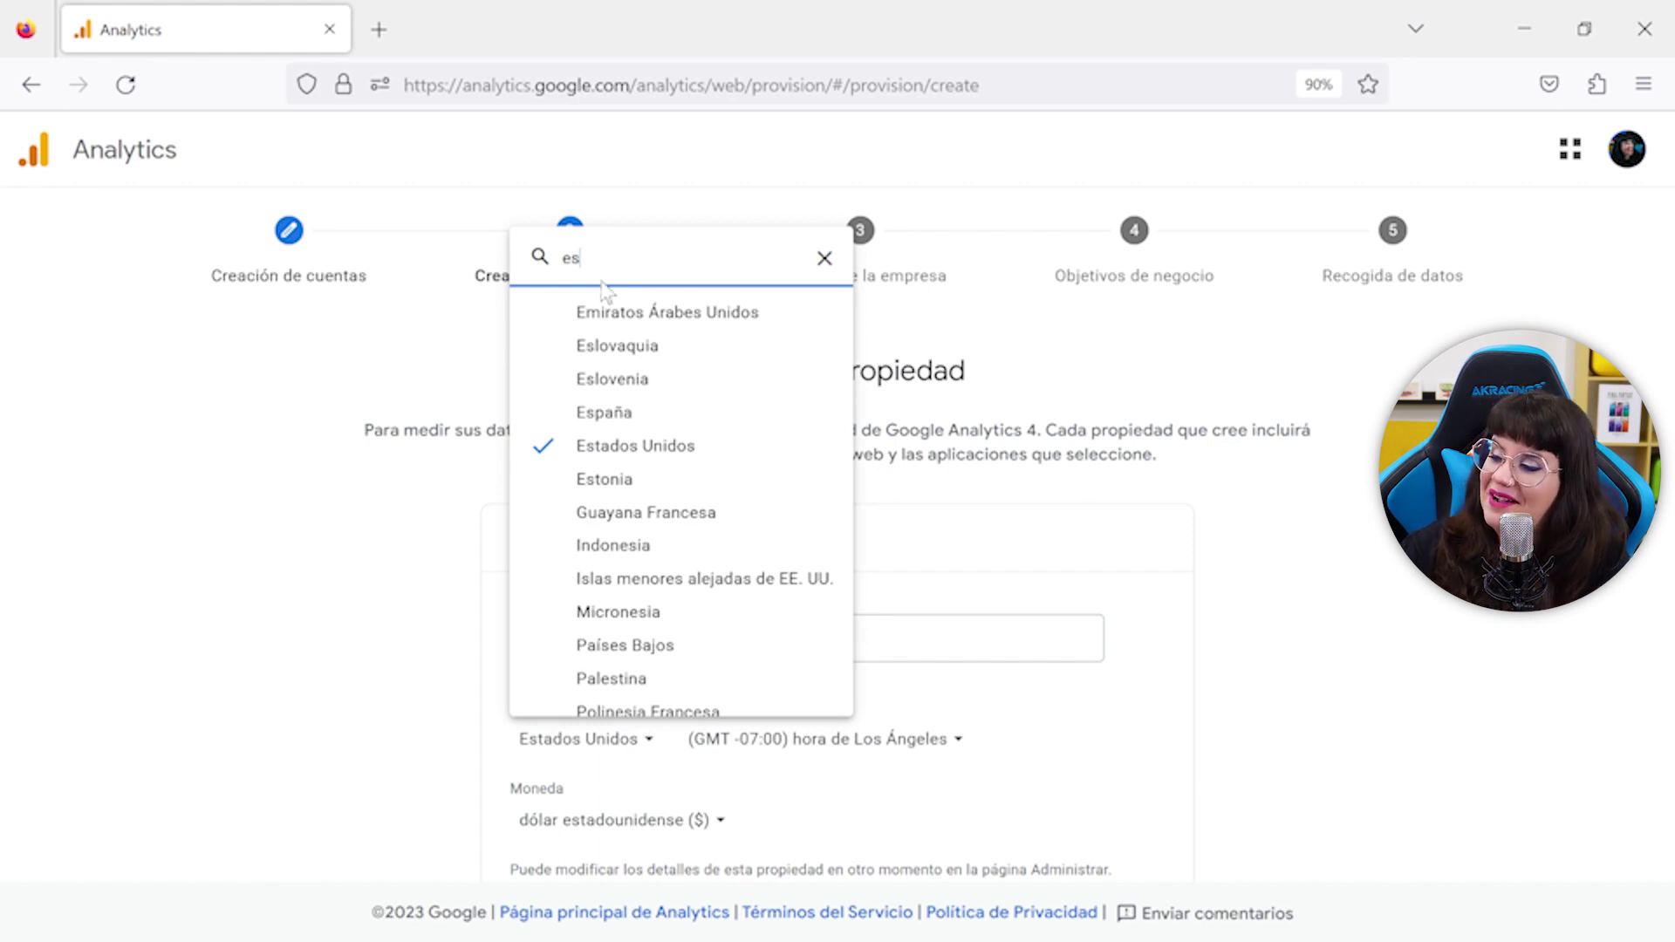
left_click(545, 412)
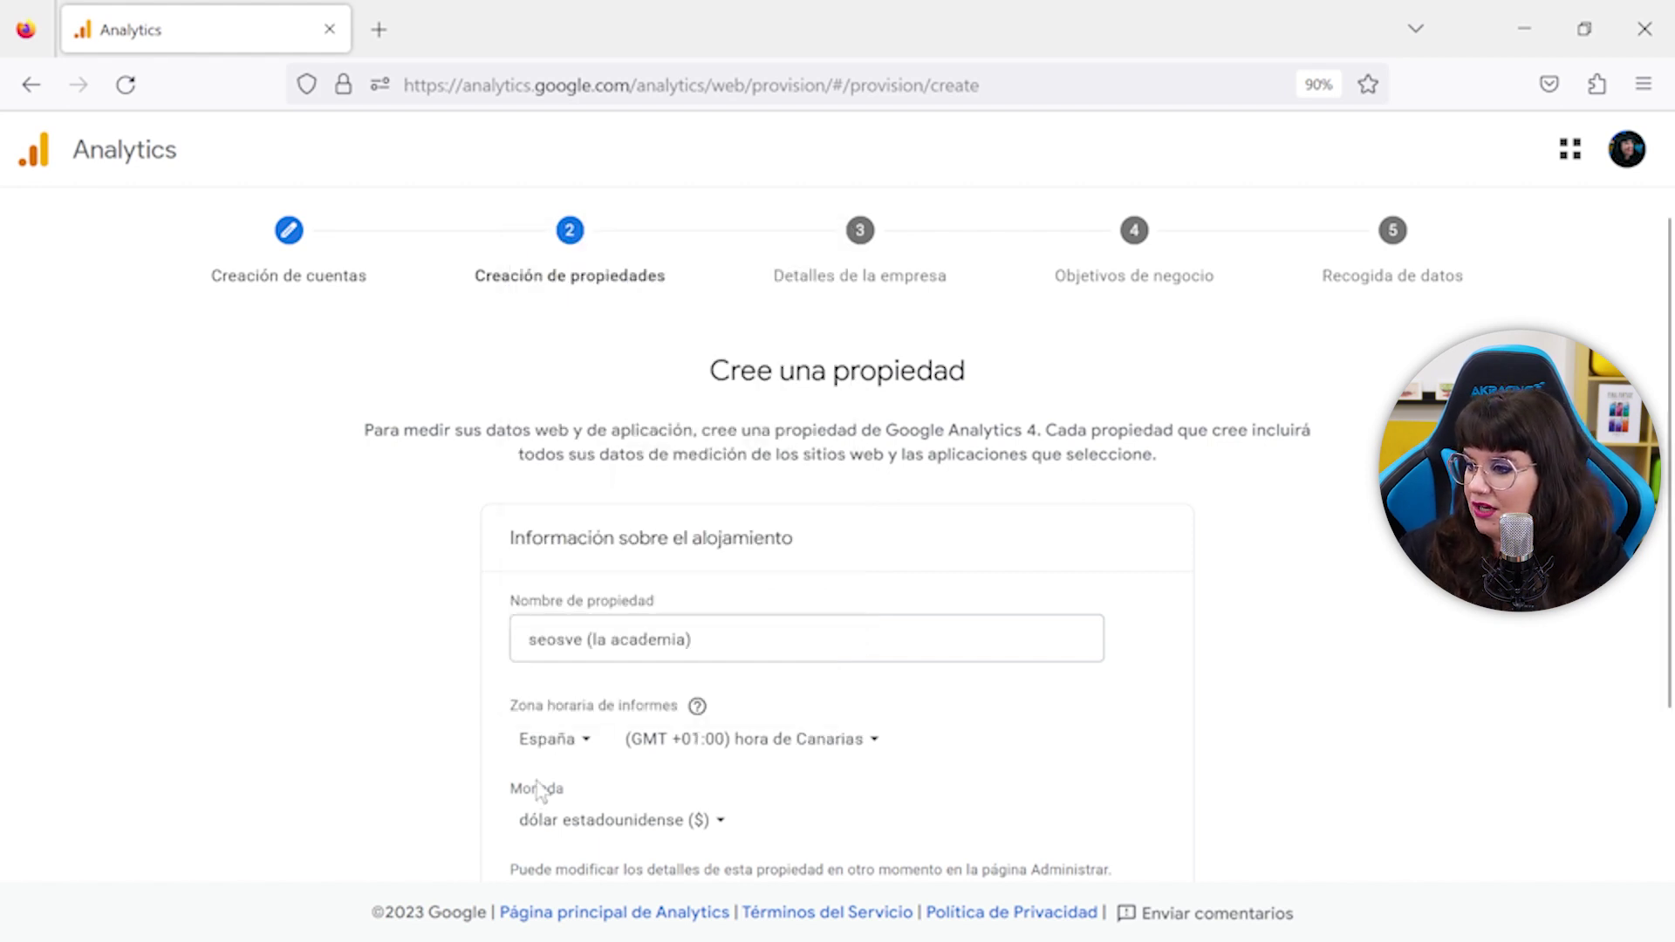
left_click(835, 755)
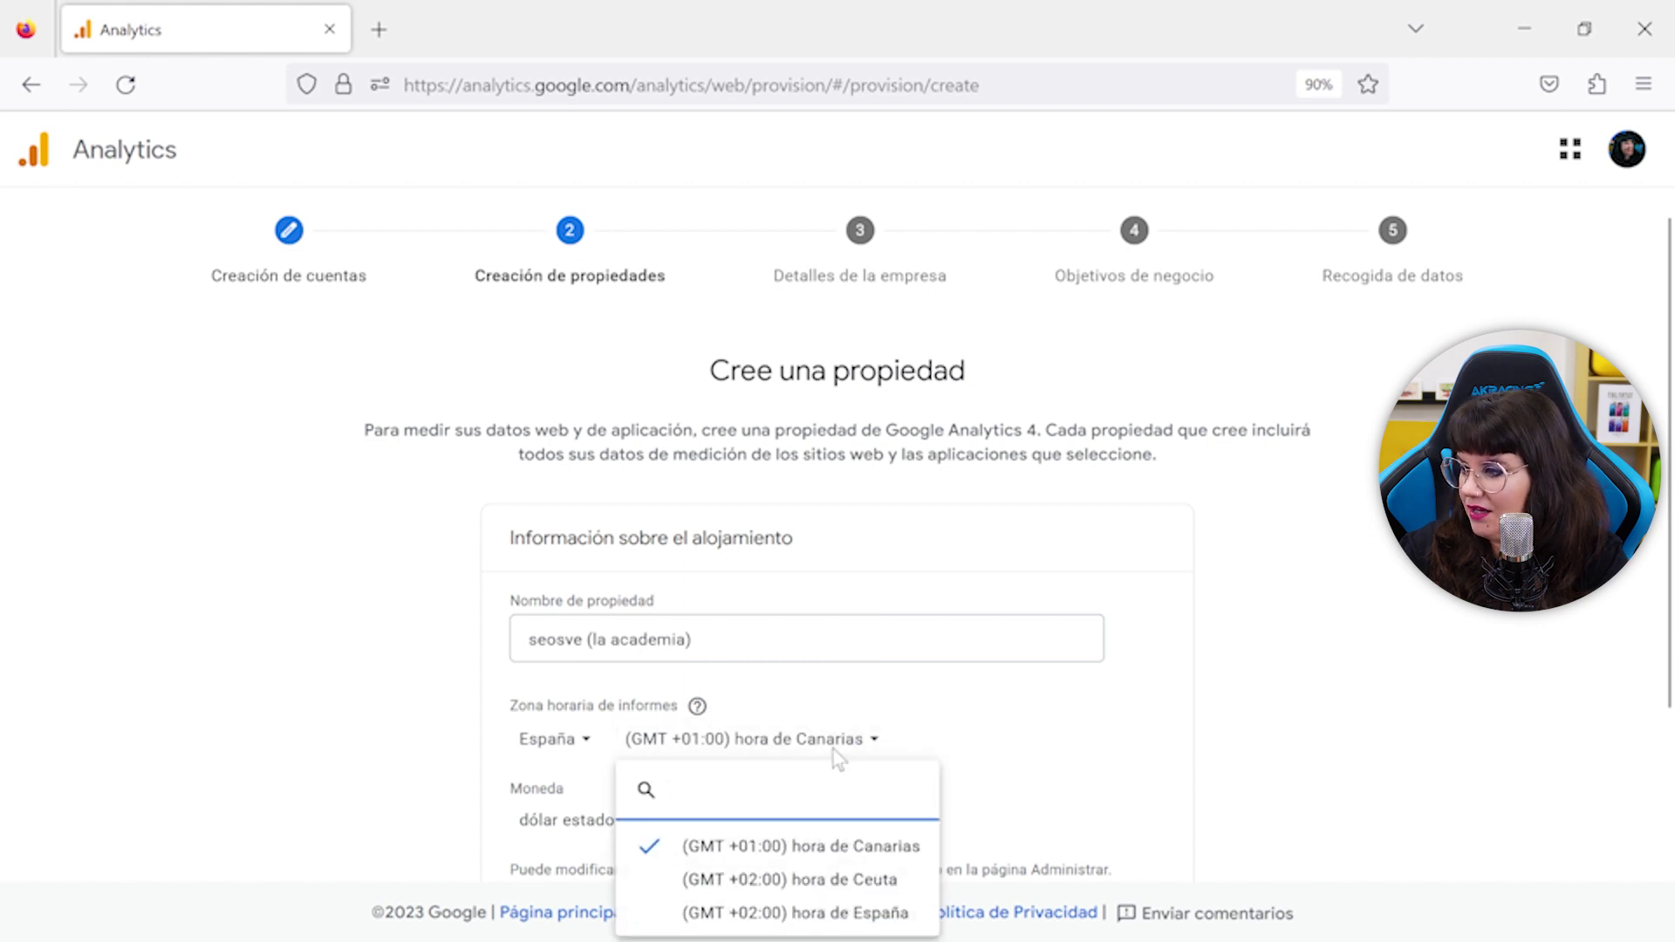
left_click(820, 914)
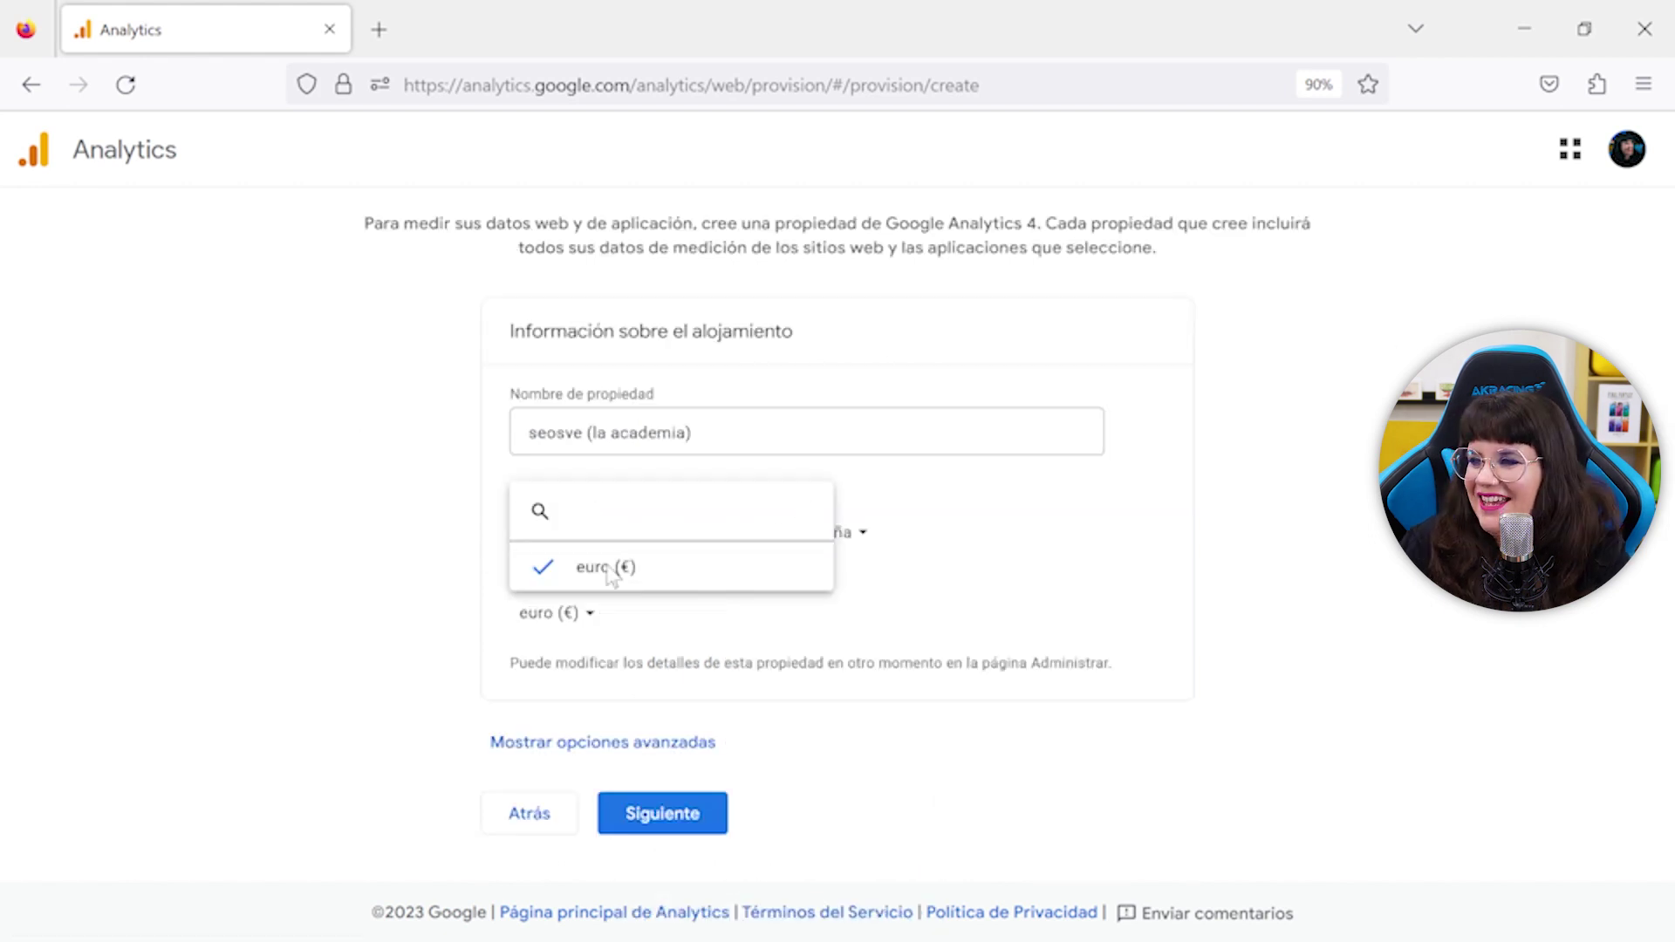
left_click(608, 571)
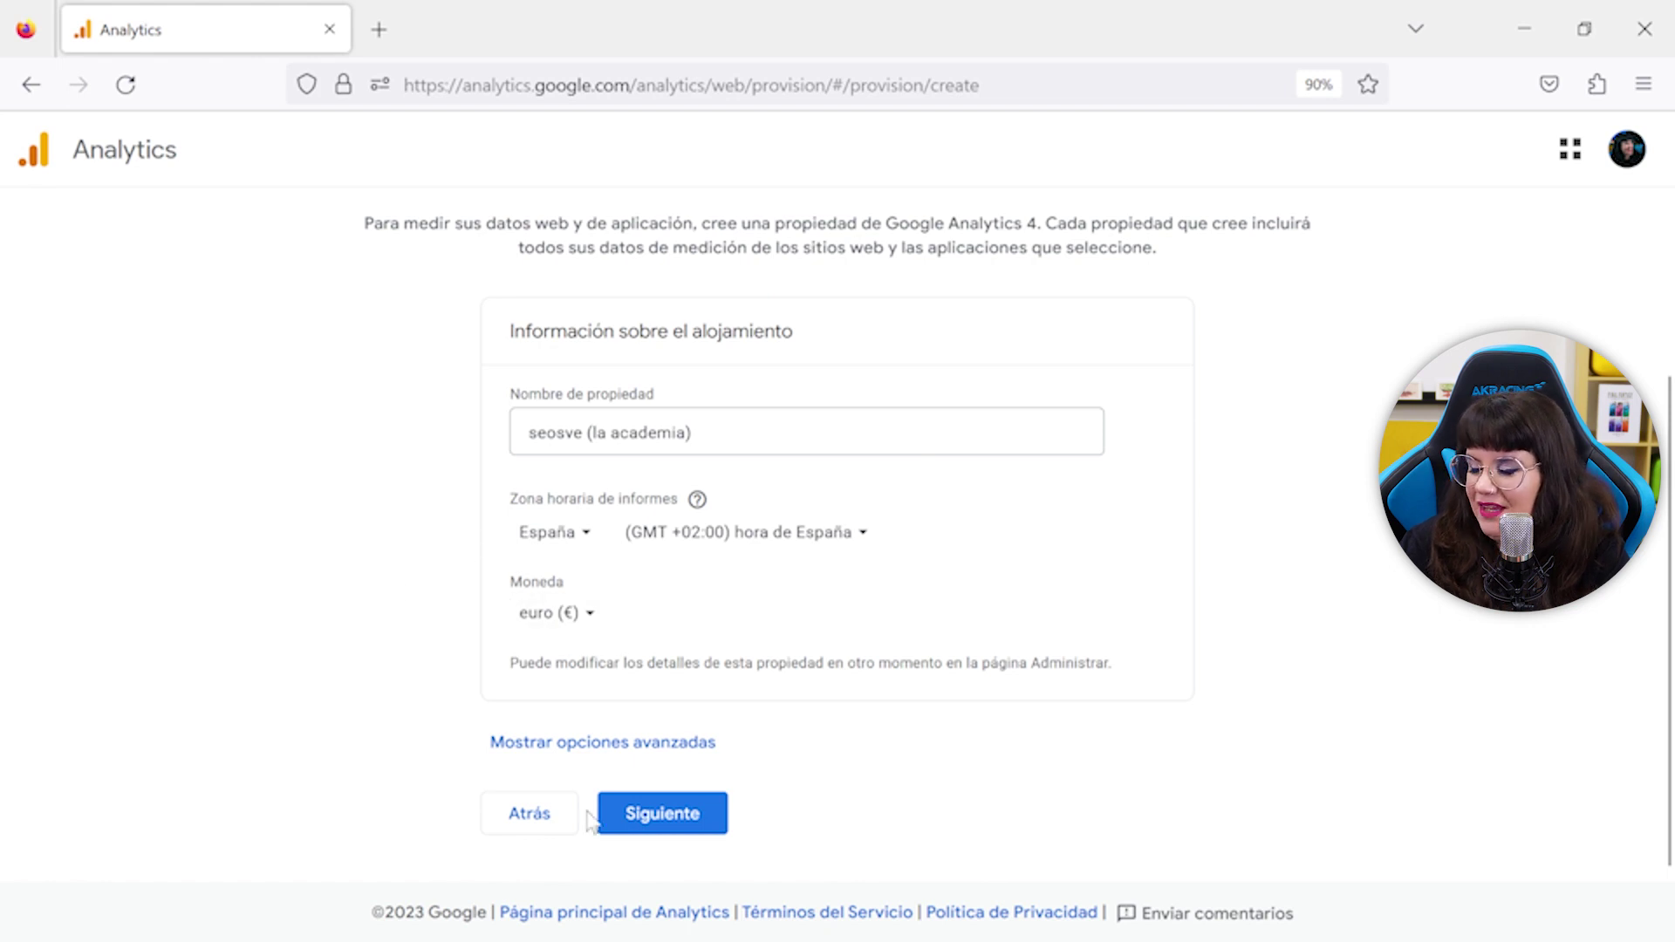
- Show the property's advanced options, leave the Universal Analytics property off, and continue to the company details
left_click(556, 749)
scroll(556, 758, "down", 3)
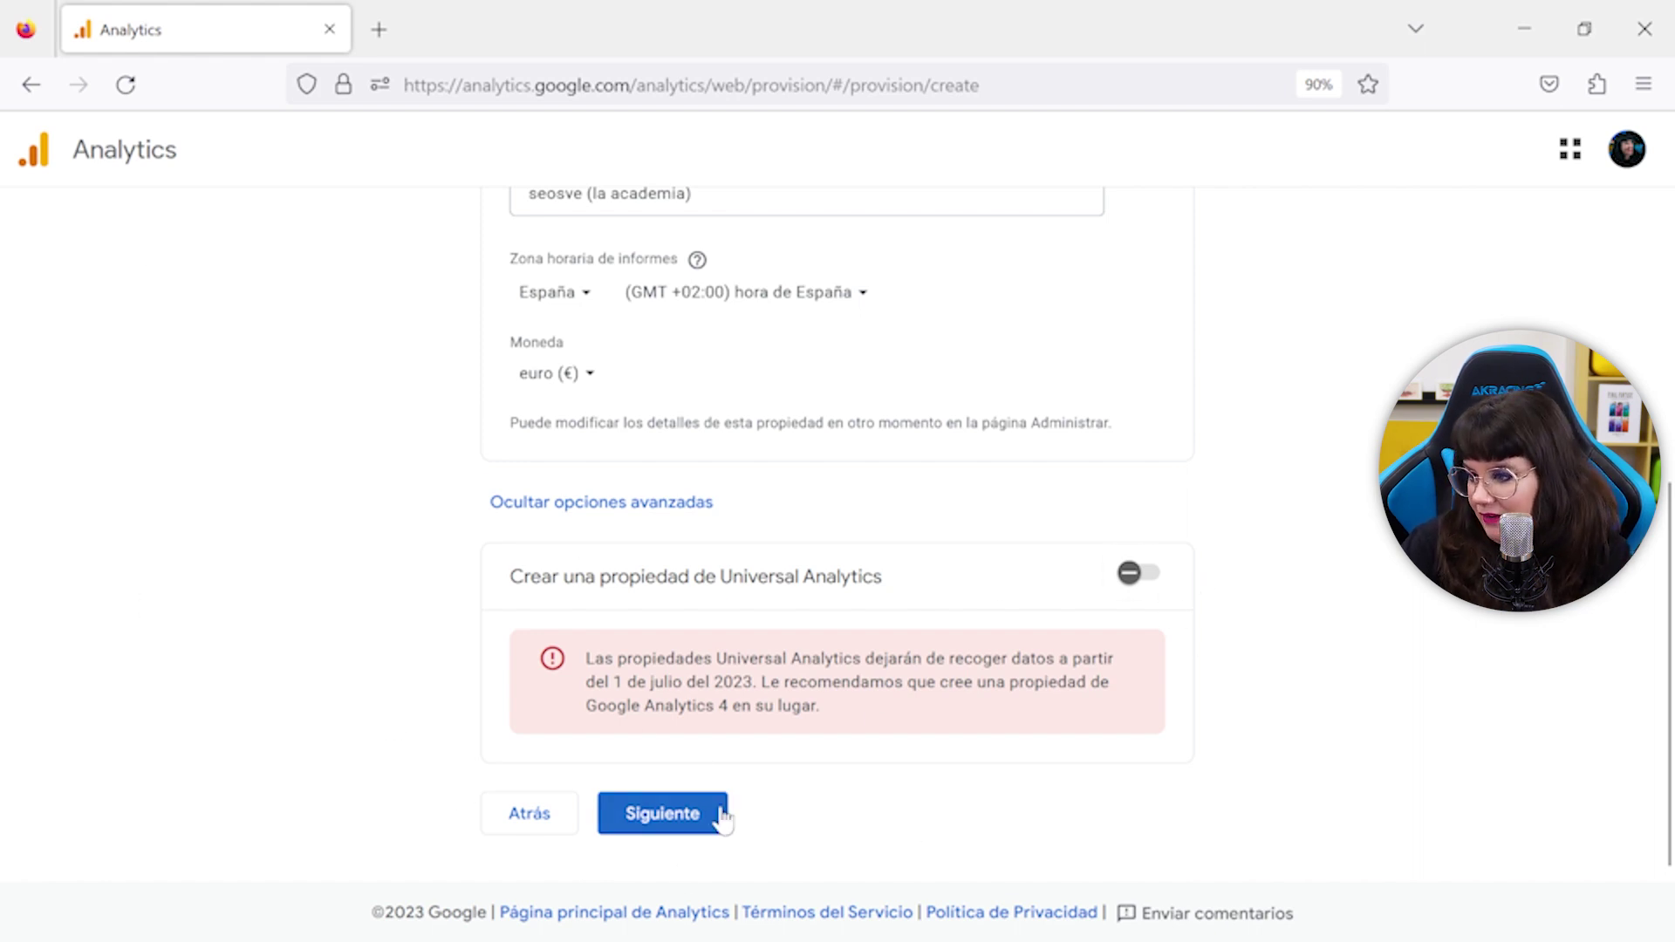
left_click(657, 829)
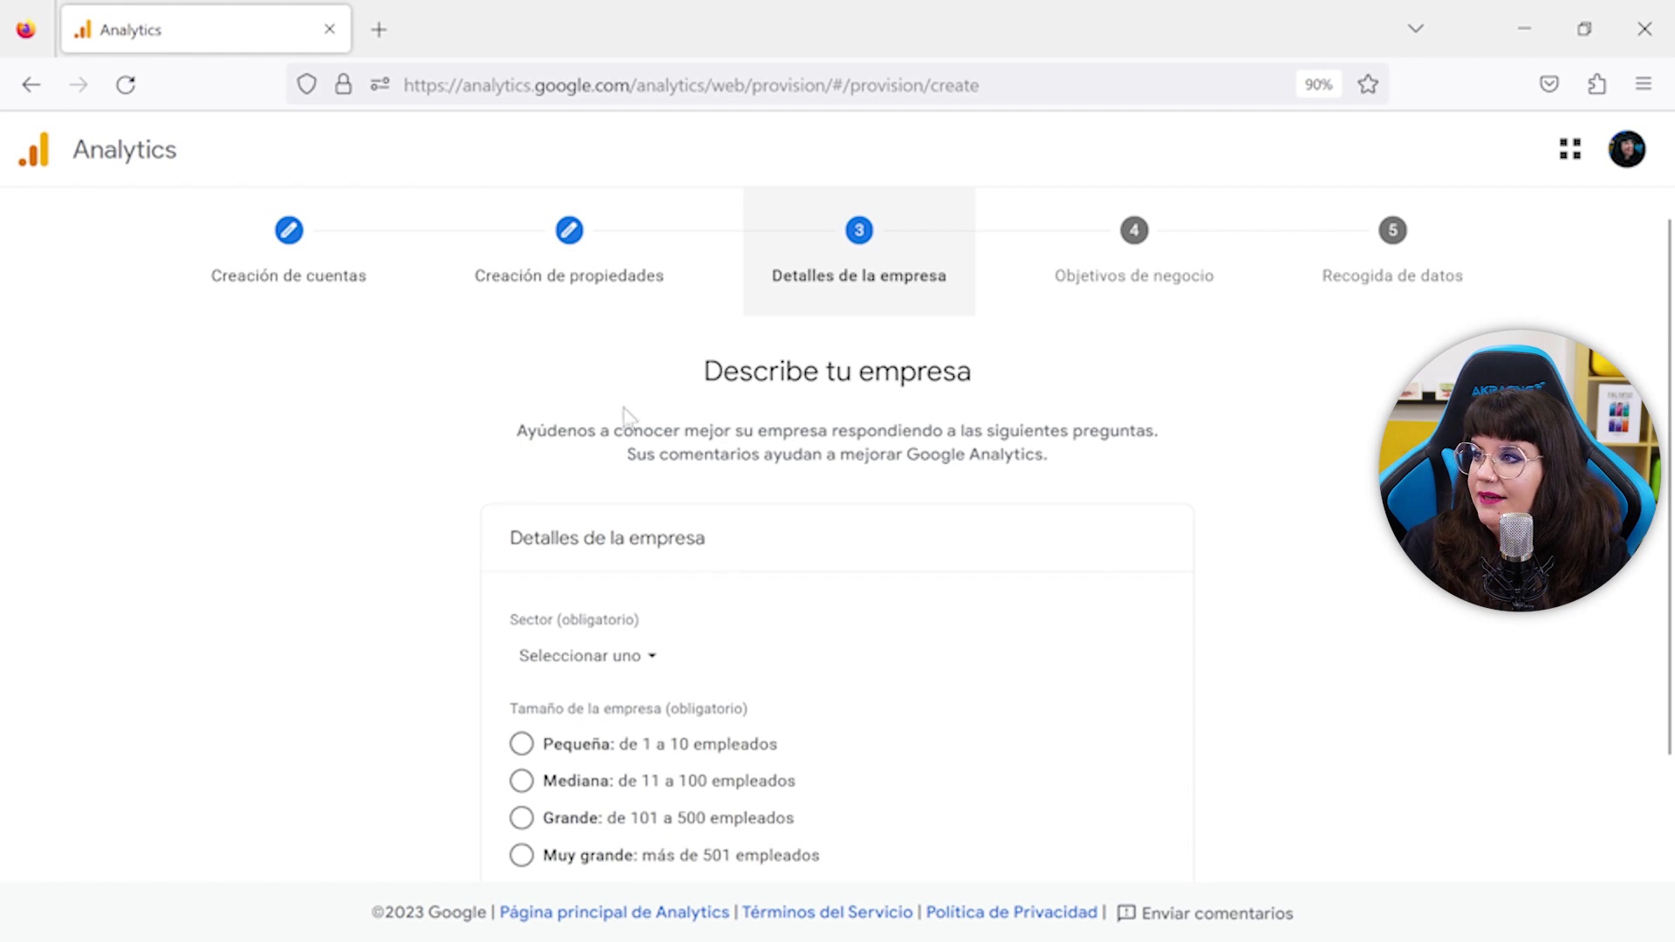
- Set the company's sector to Empleo y educación and its size to Pequeña (1 a 10 empleados), and continue to the business objectives
left_click_drag(705, 371, 1088, 377)
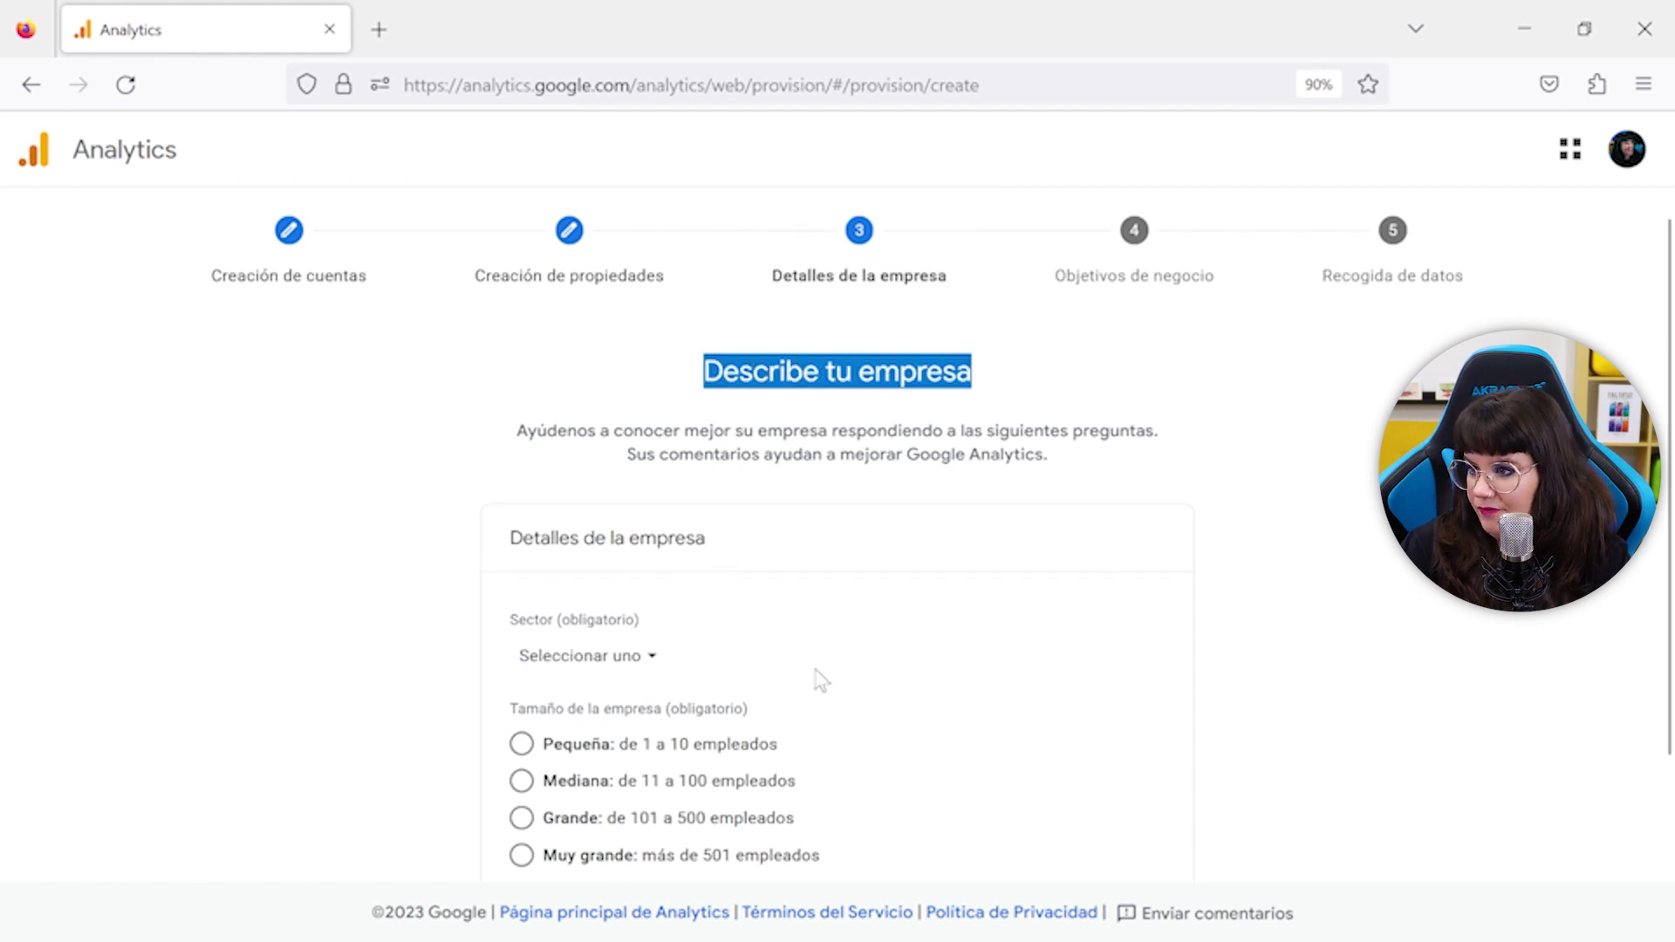
left_click(586, 655)
scroll(663, 384, "down", 5)
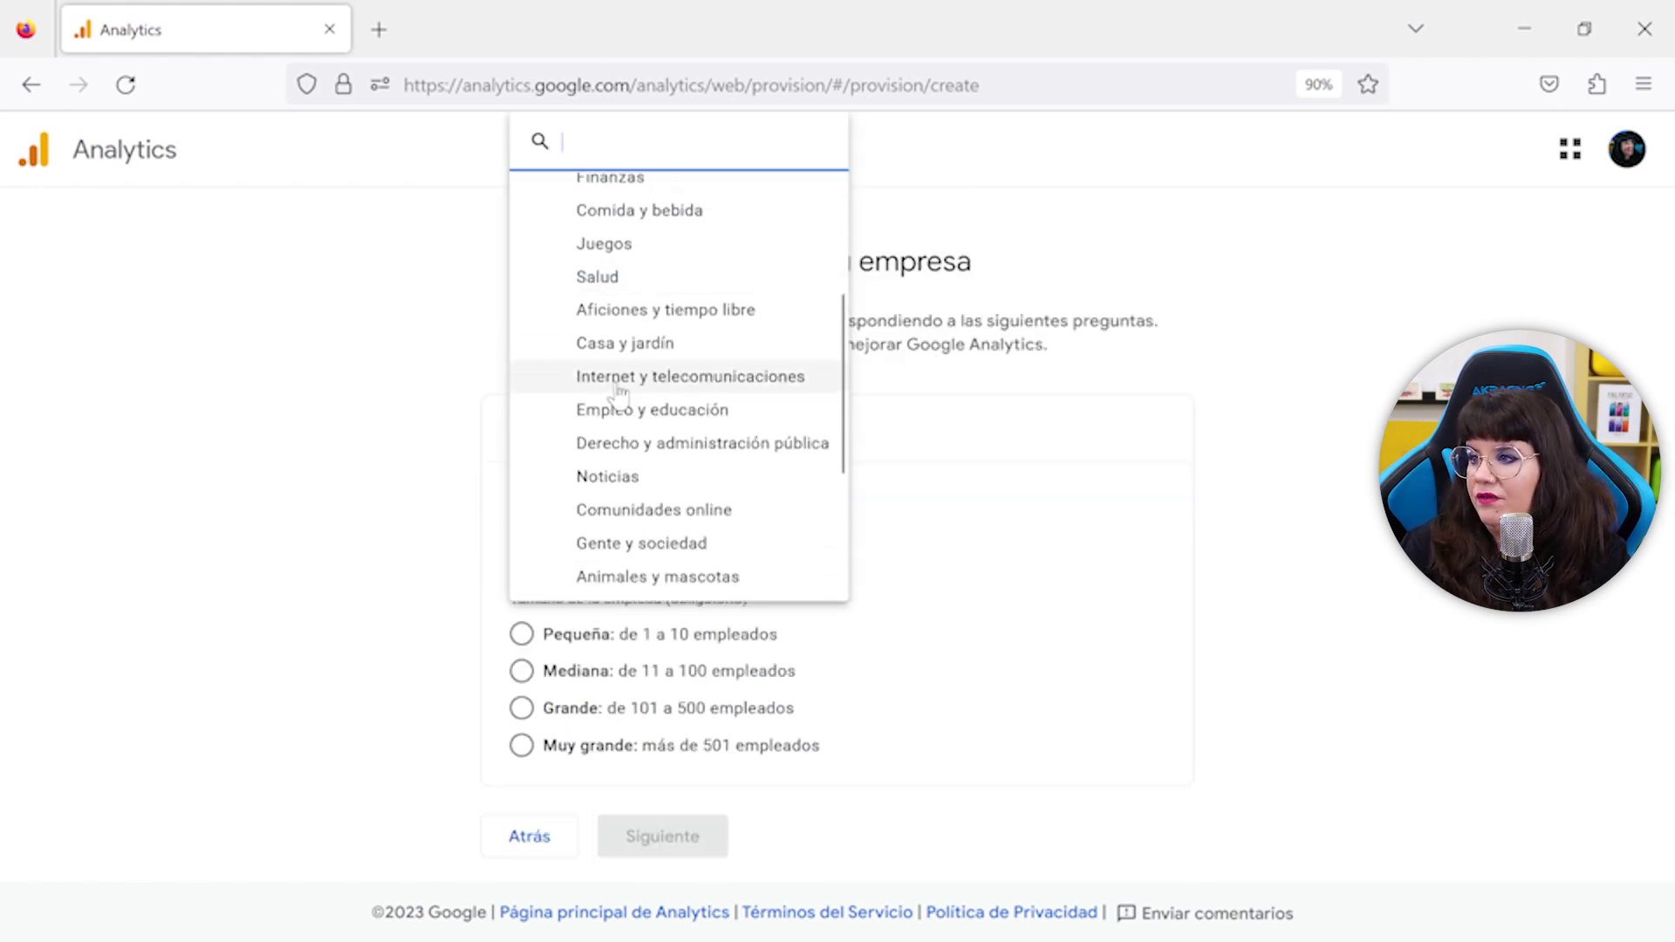
left_click(674, 414)
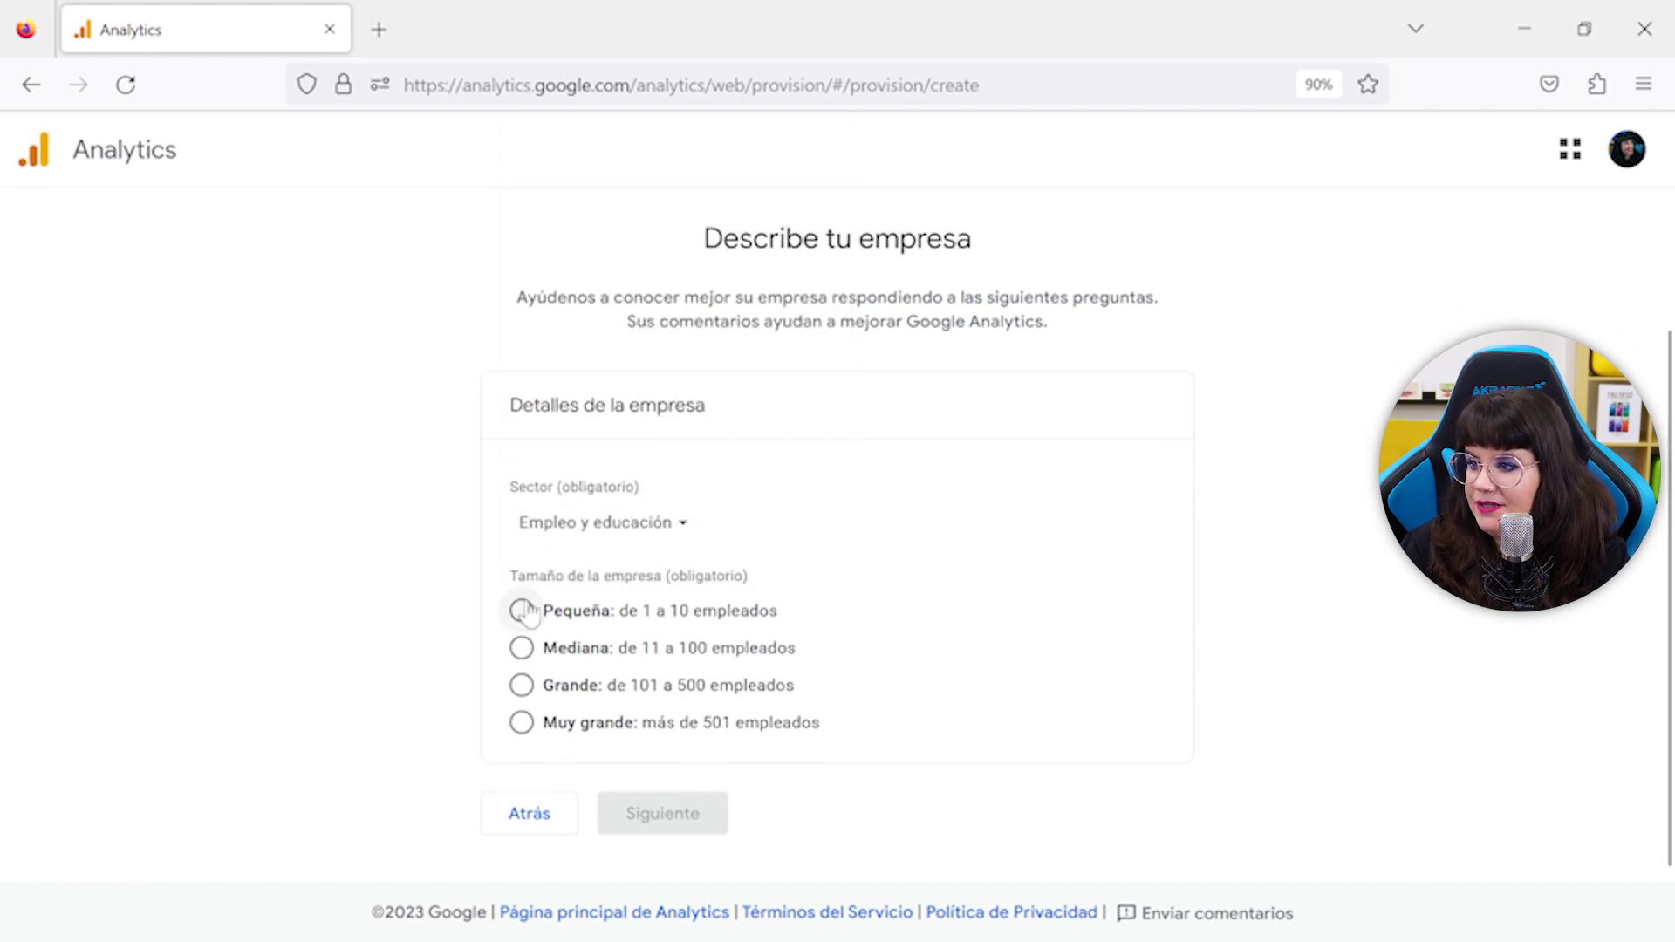
left_click(521, 611)
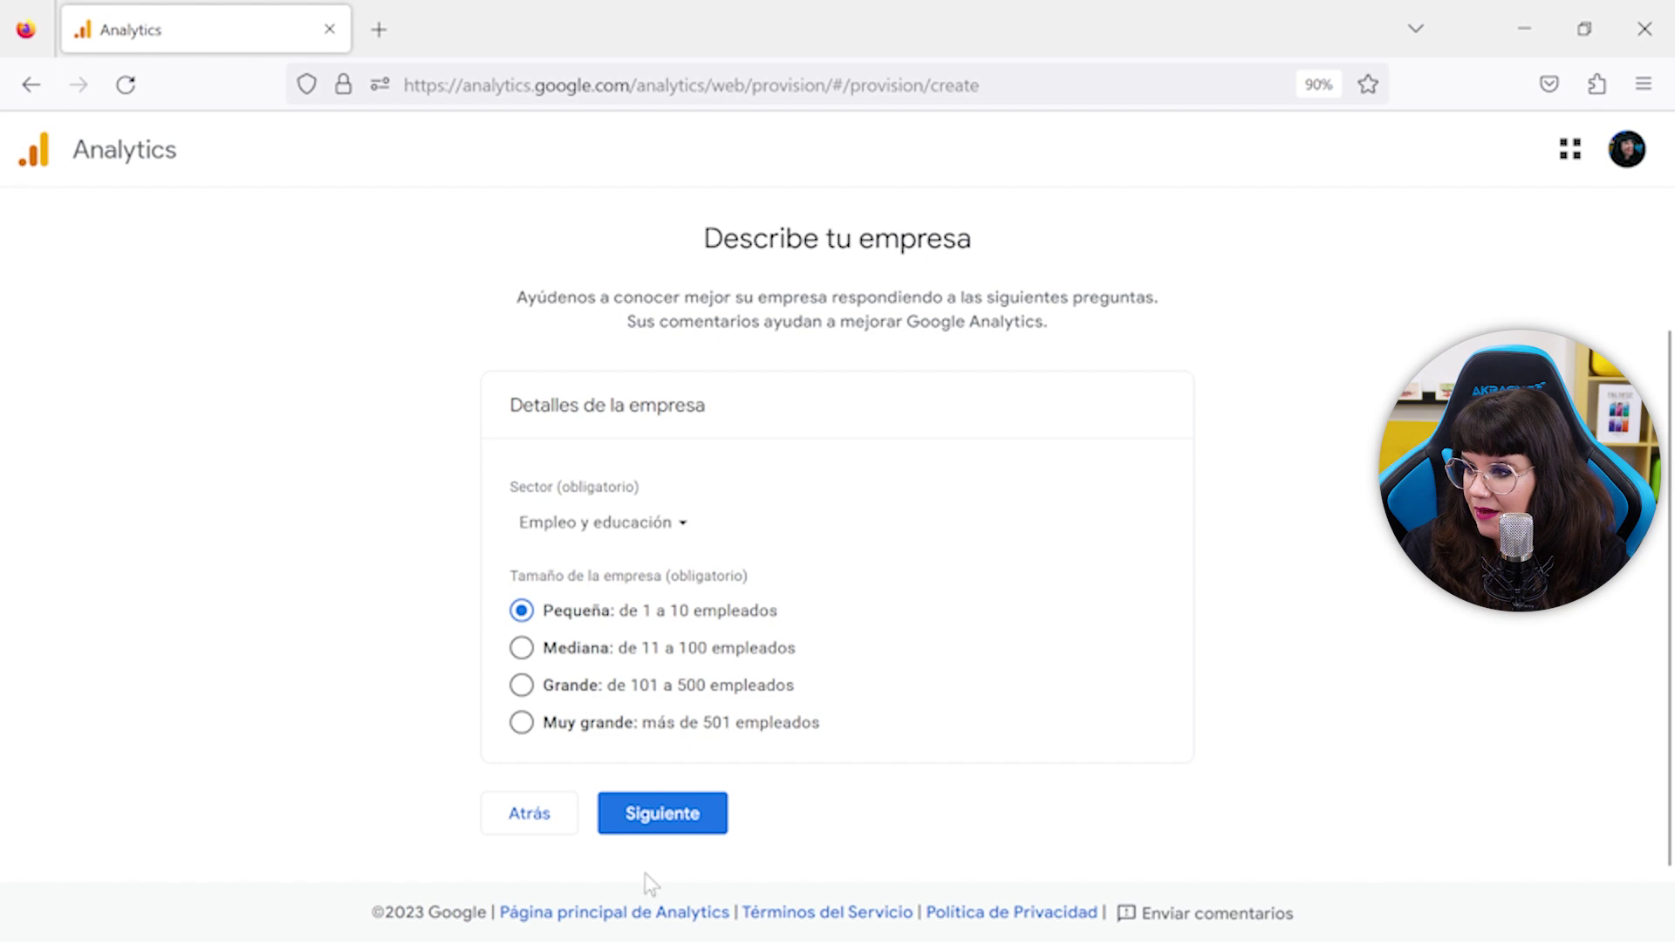
left_click(663, 814)
- Review the business objectives and select Impulsar las ventas online and Examinar el comportamiento de los usuarios
left_click_drag(653, 278, 1117, 277)
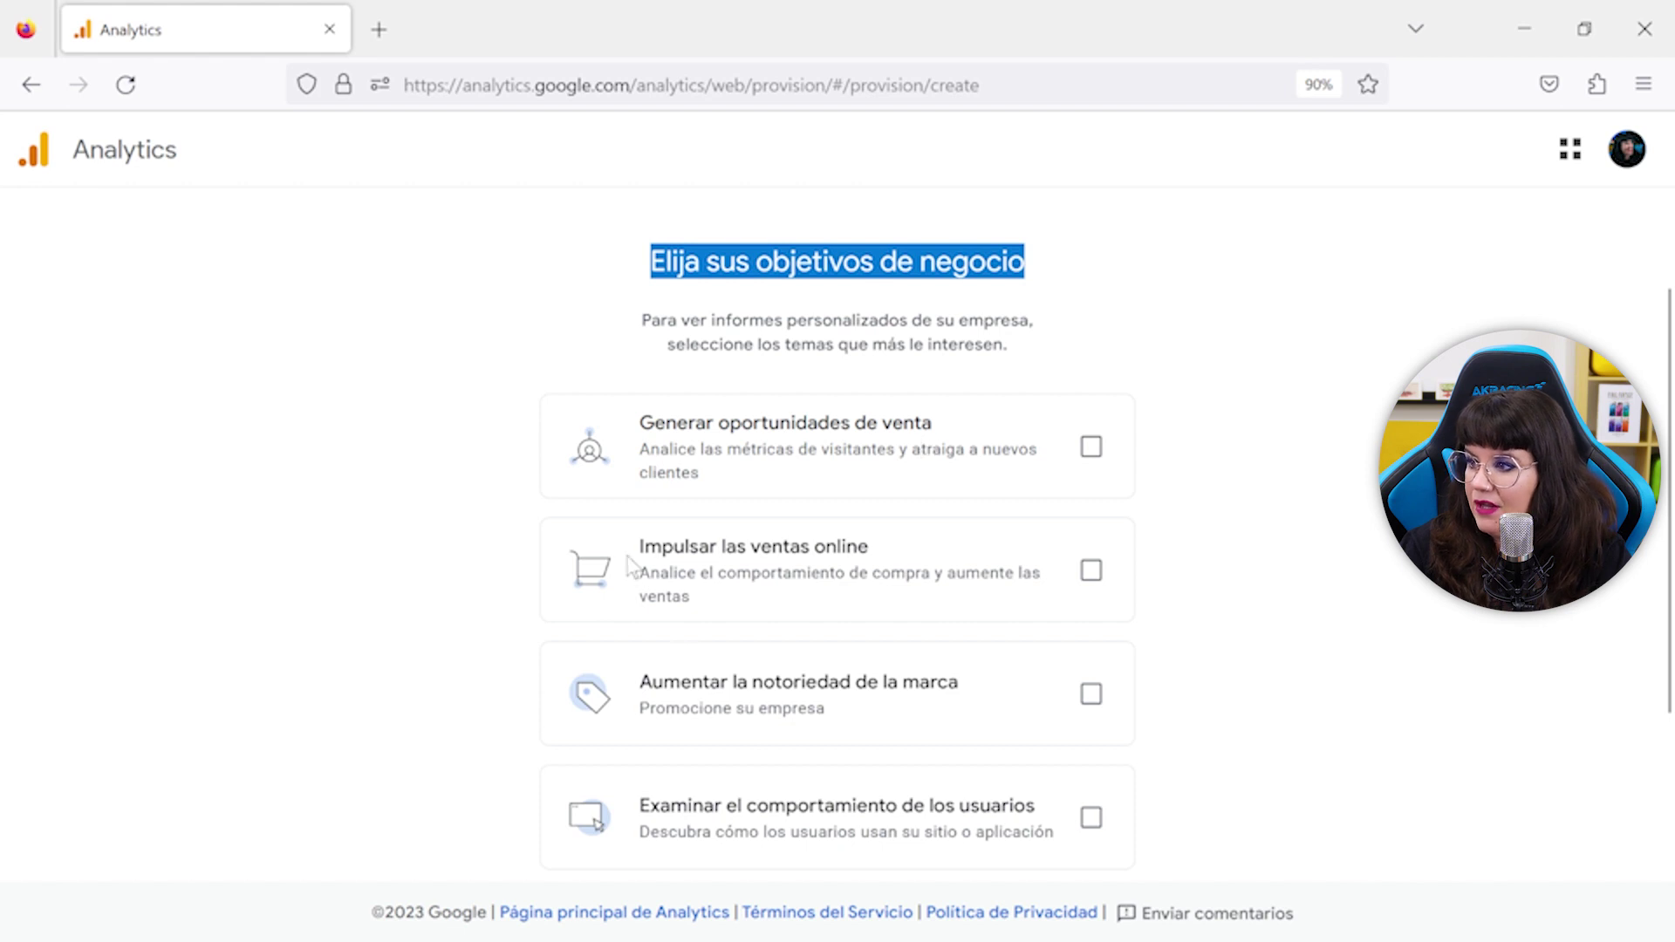
scroll(1047, 630, "down", 3)
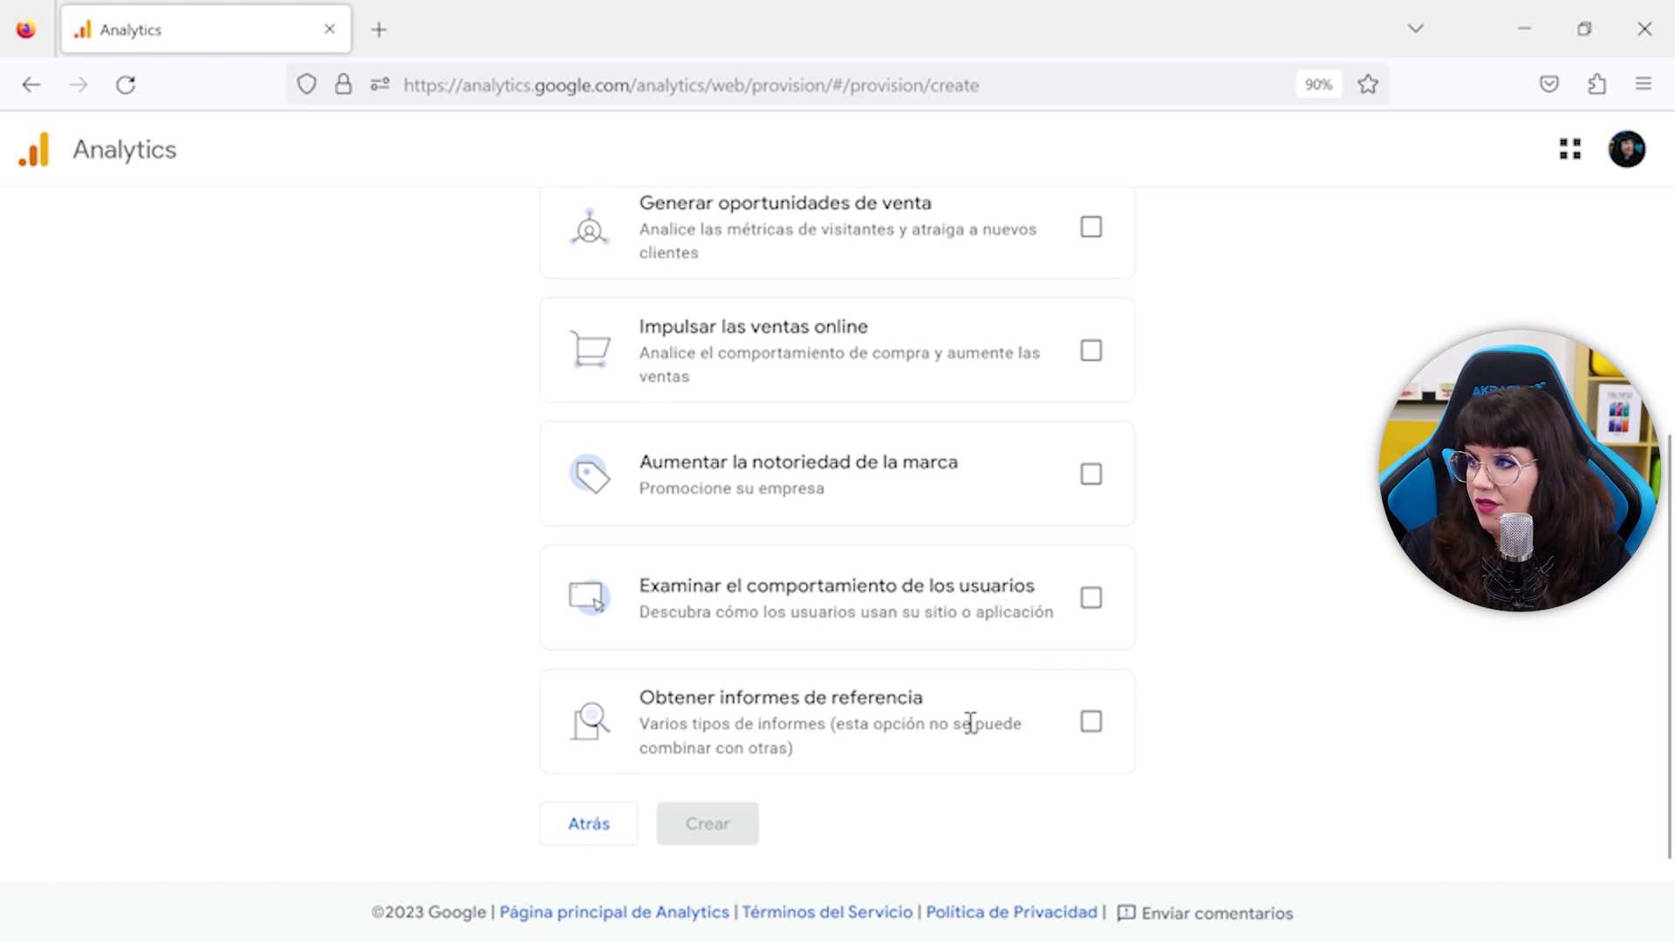
scroll(970, 722, "up", 2)
left_click_drag(634, 314, 960, 321)
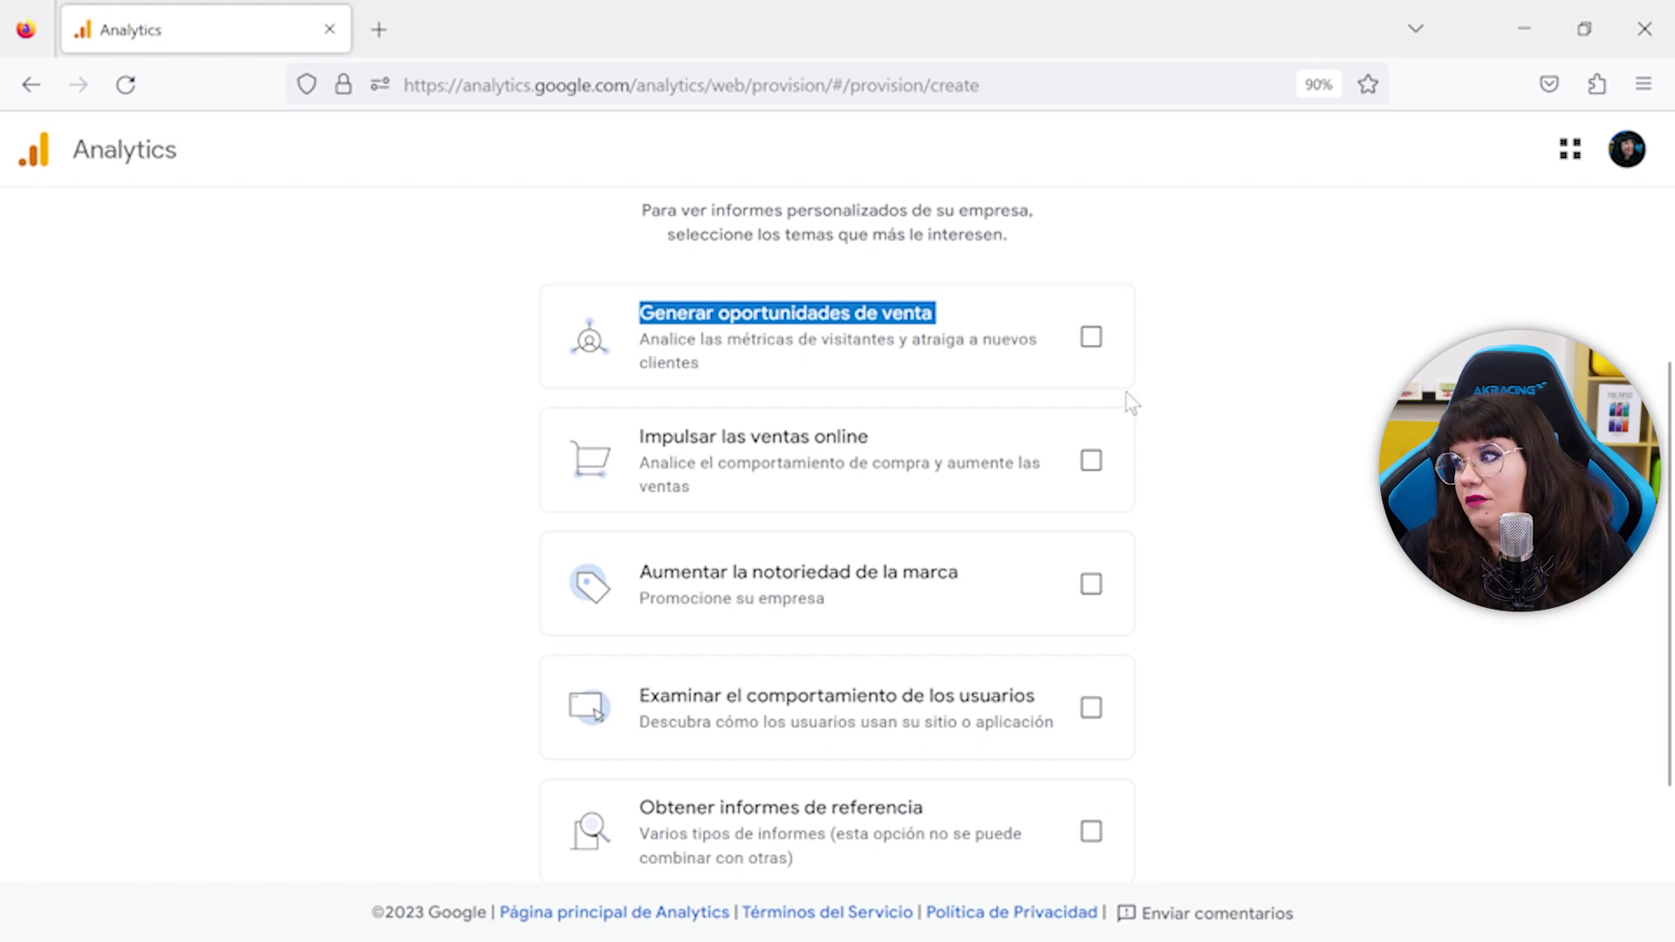
left_click(1094, 478)
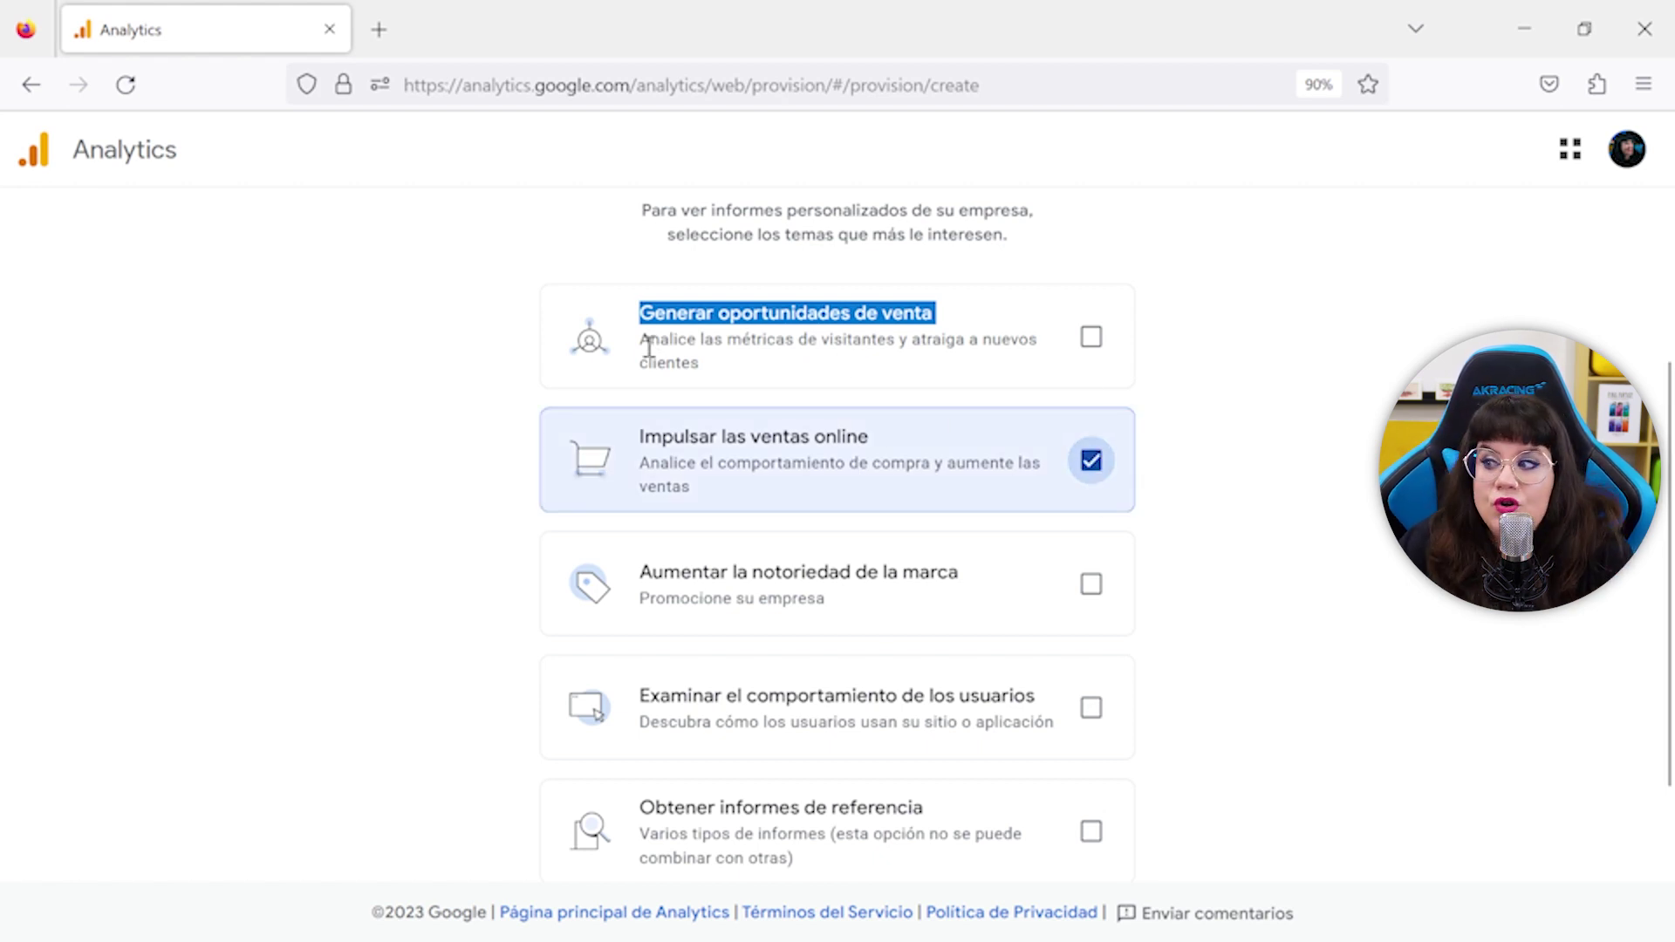
left_click_drag(643, 573, 981, 591)
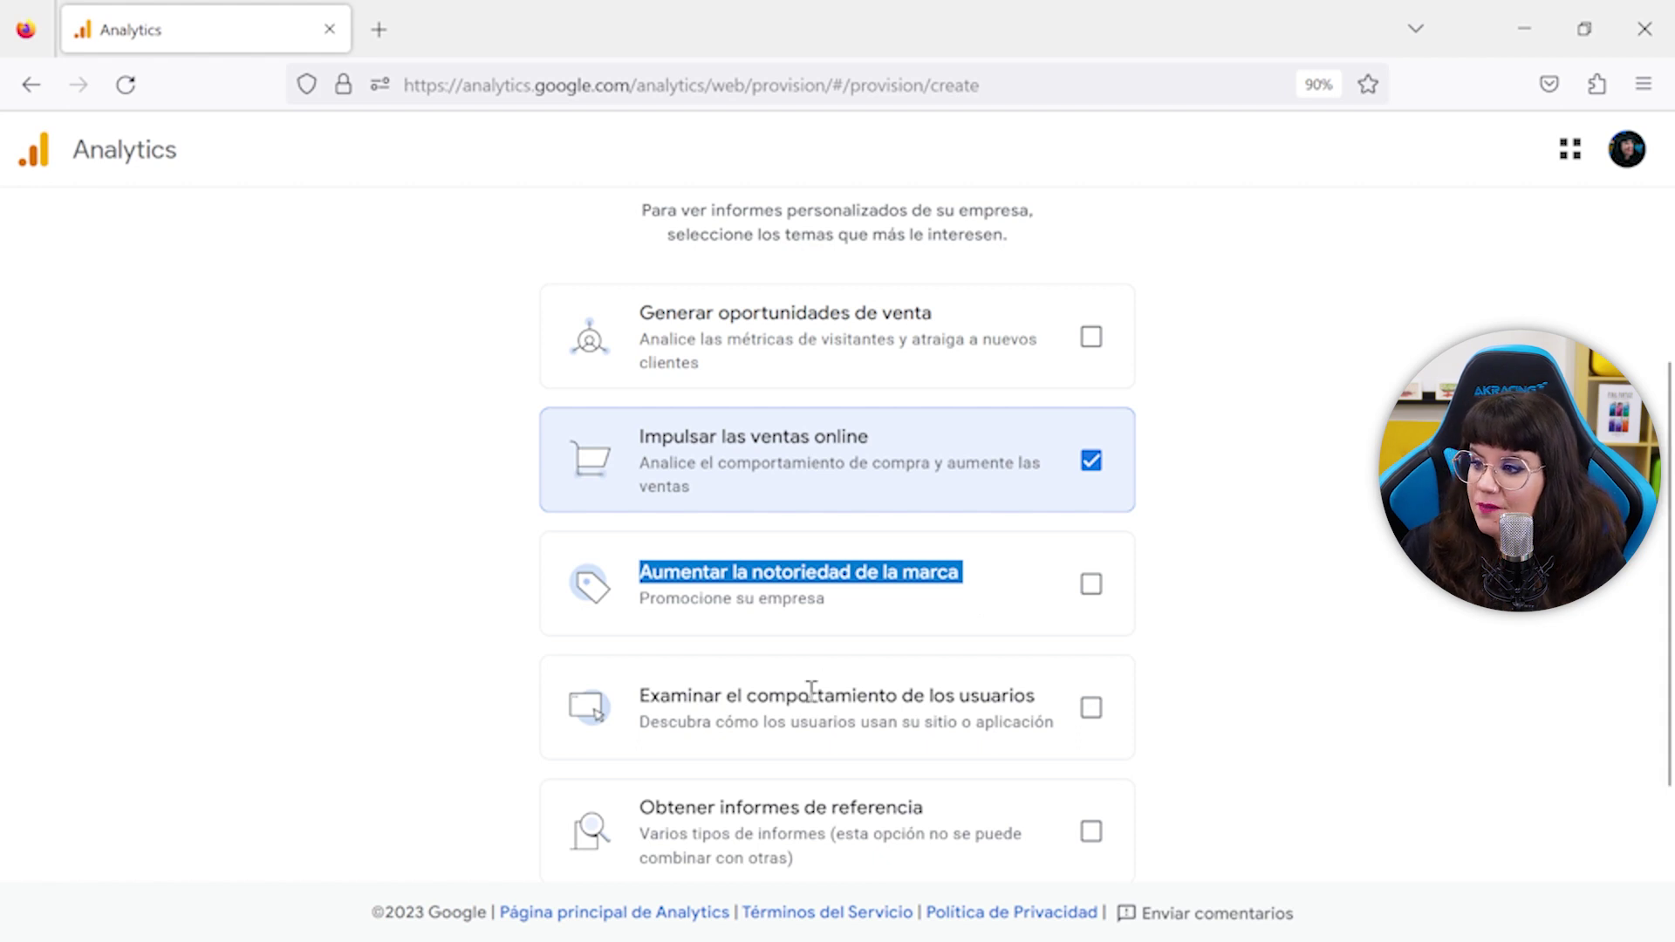
left_click_drag(643, 698, 1052, 713)
left_click(1091, 707)
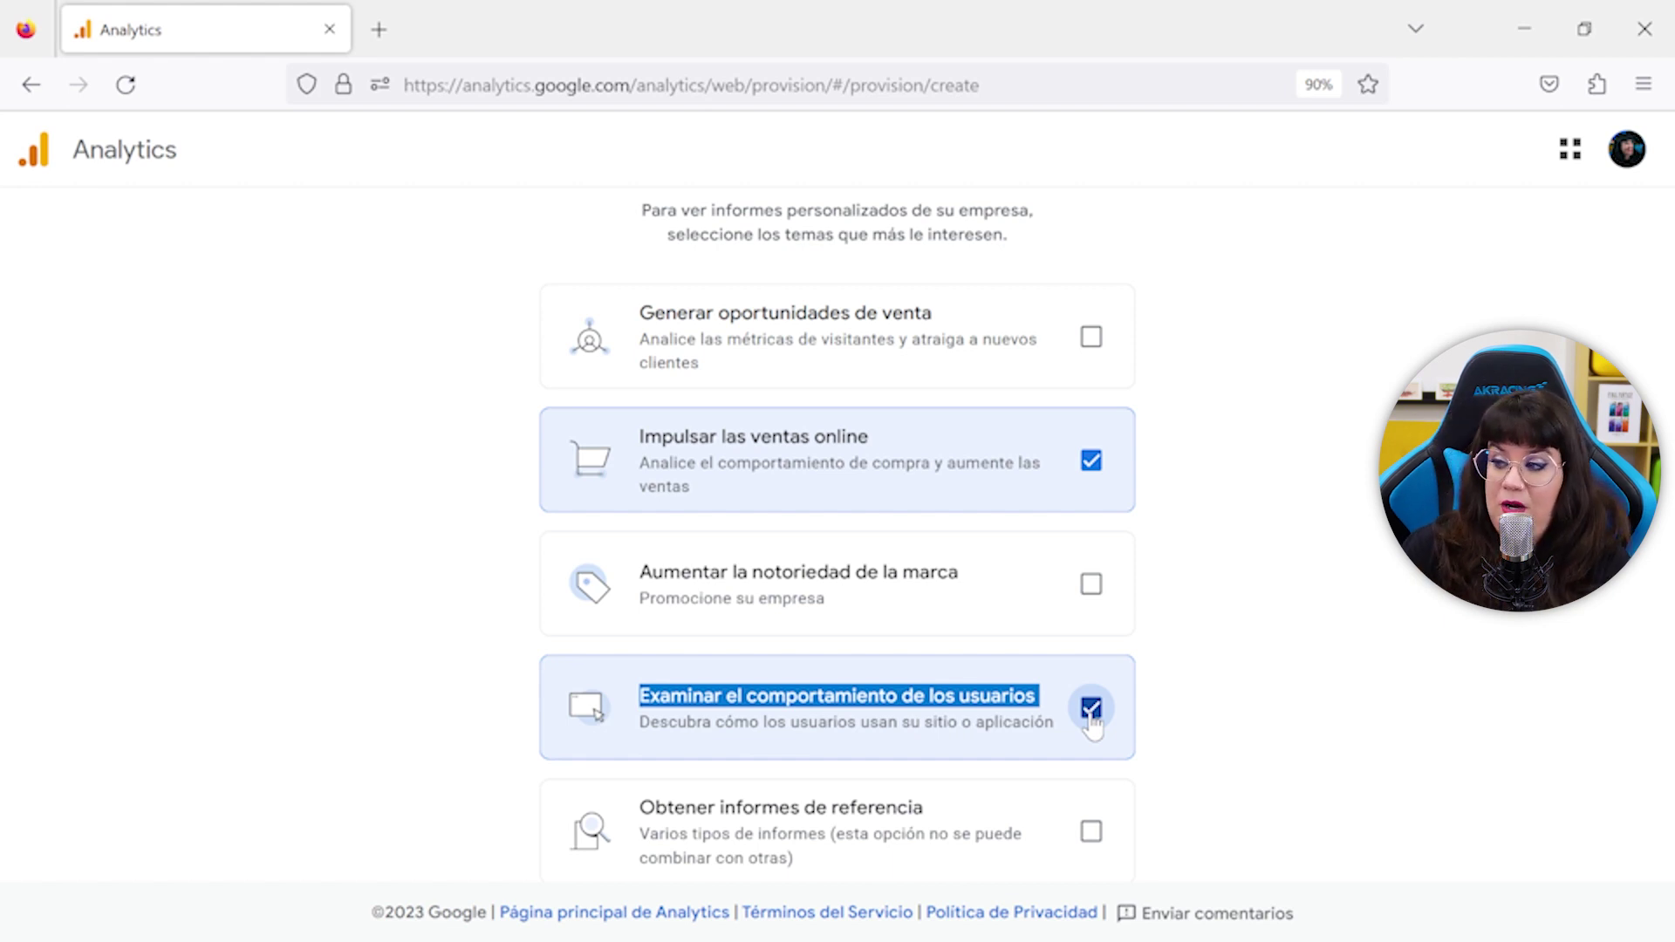
- Check the objective selection and submit the form to create the account and property
scroll(647, 714, "down", 2)
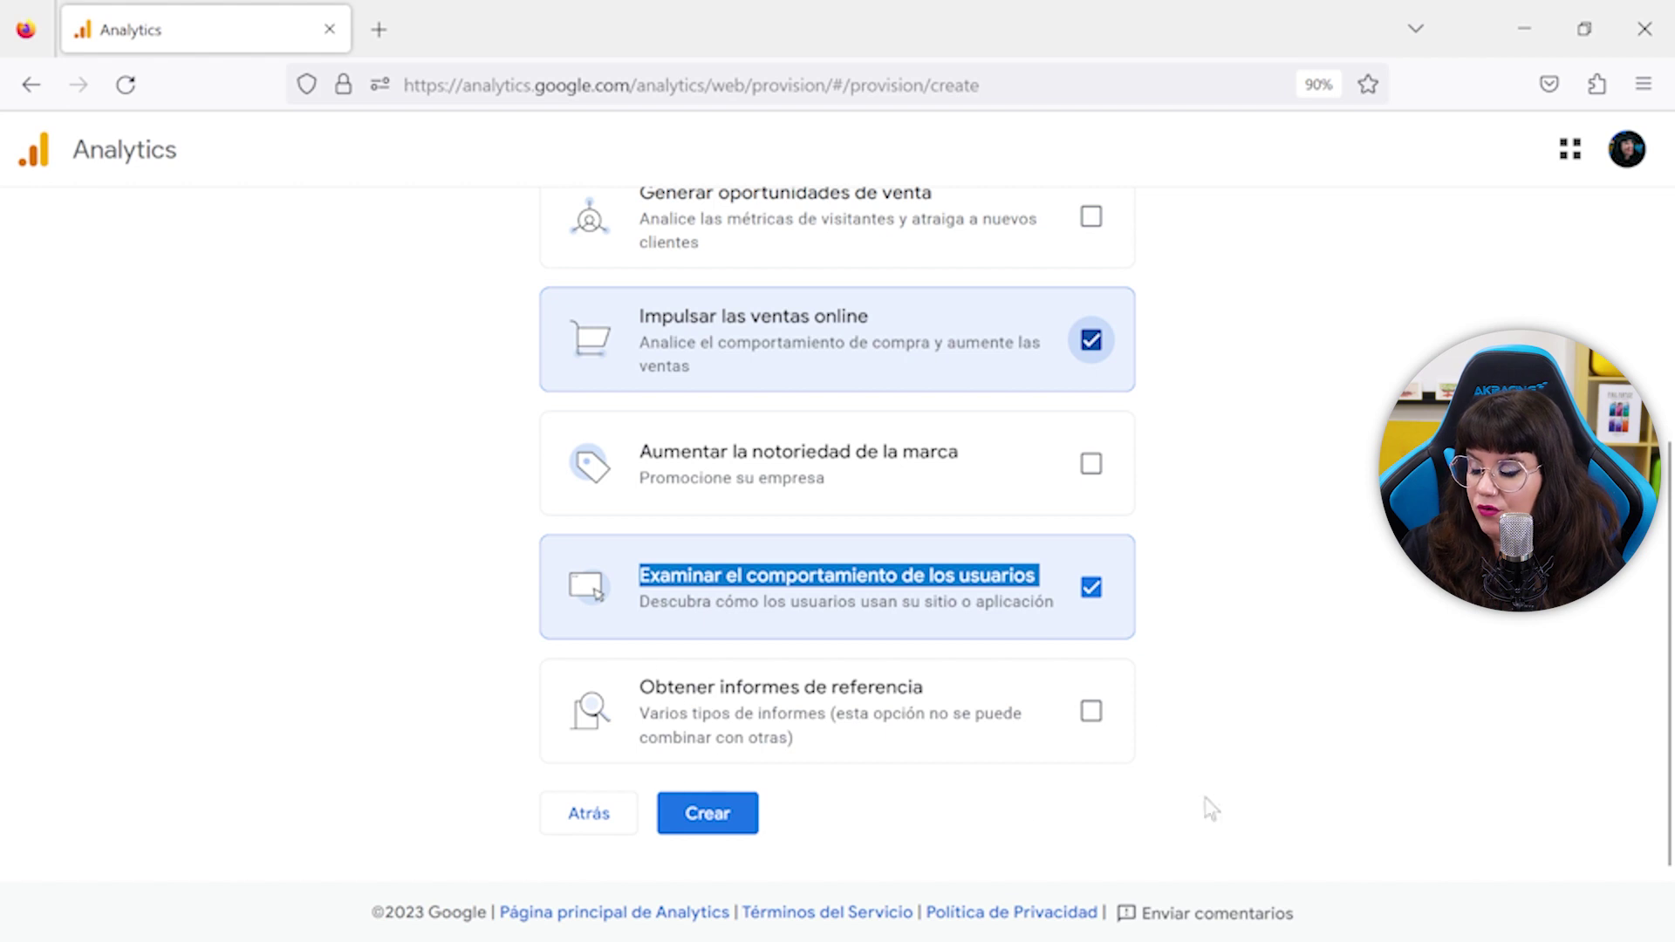
scroll(846, 732, "up", 3)
scroll(845, 731, "down", 3)
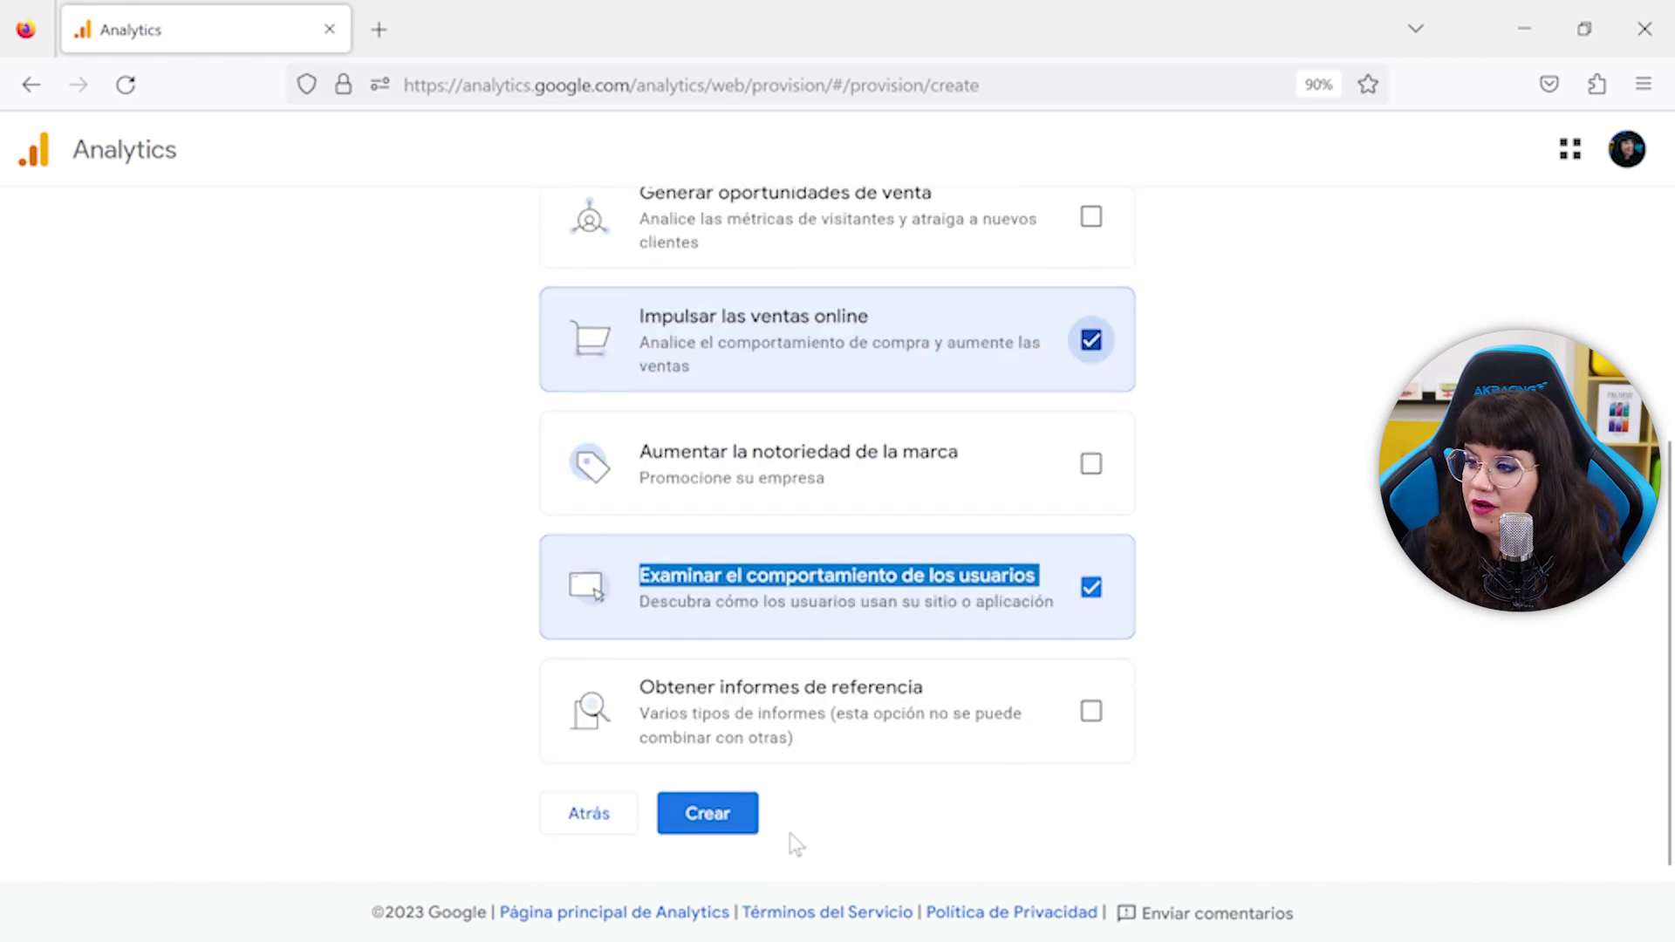
left_click(720, 829)
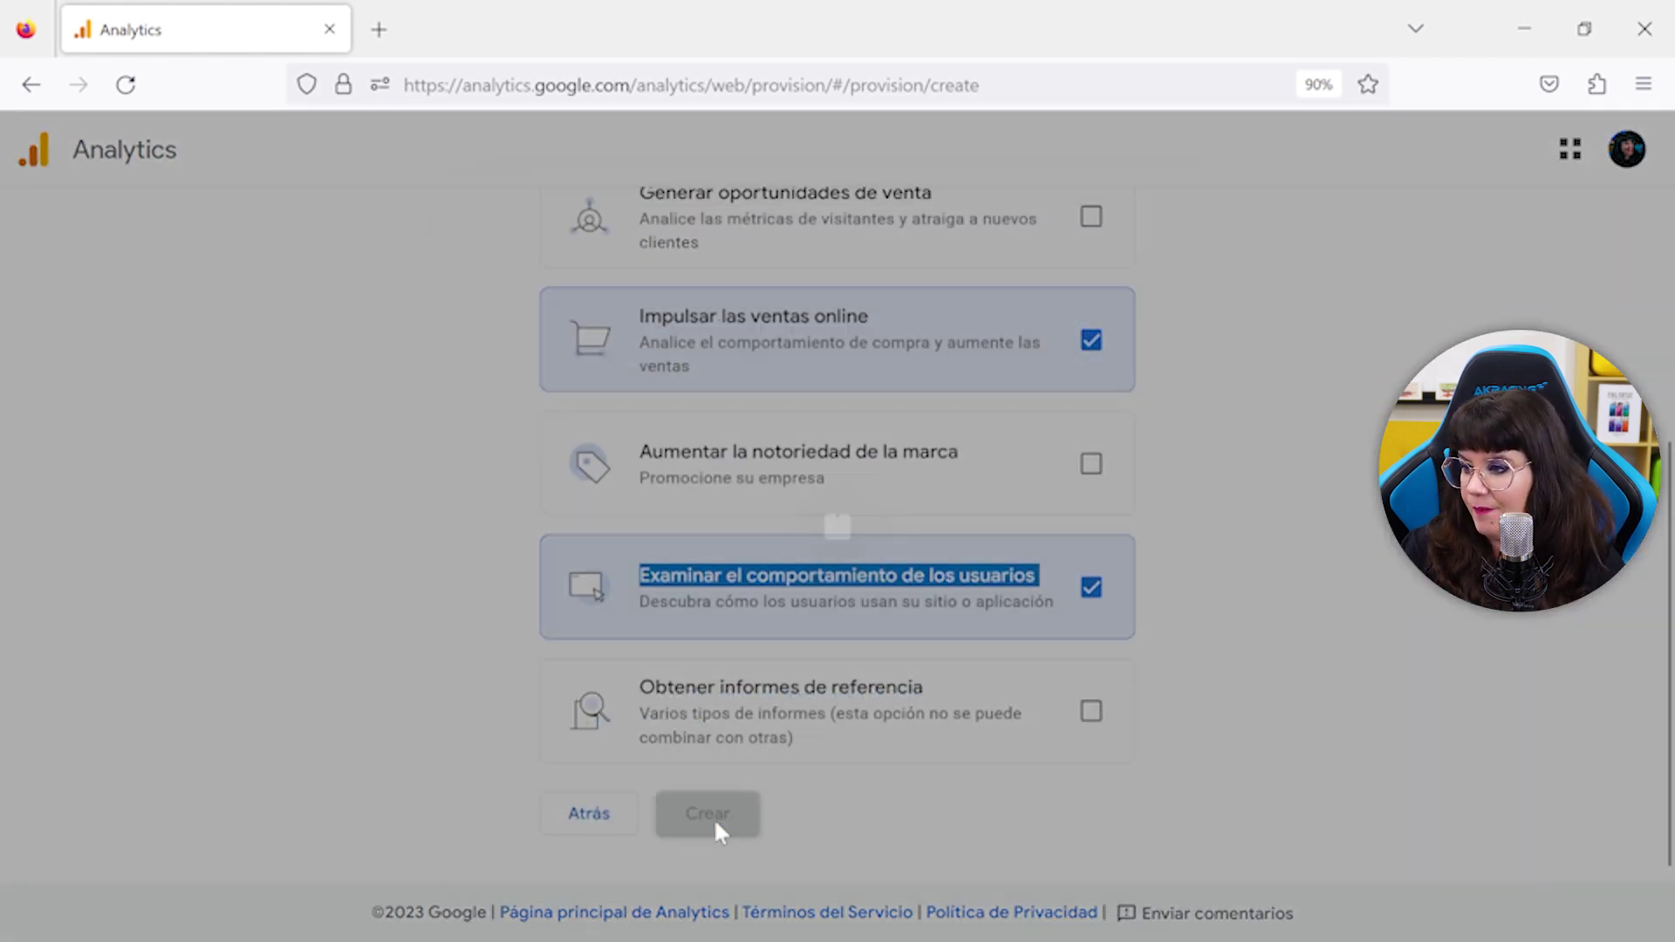
- Set the service agreement's country to España and agree to the RGPD data processing terms
left_click(582, 404)
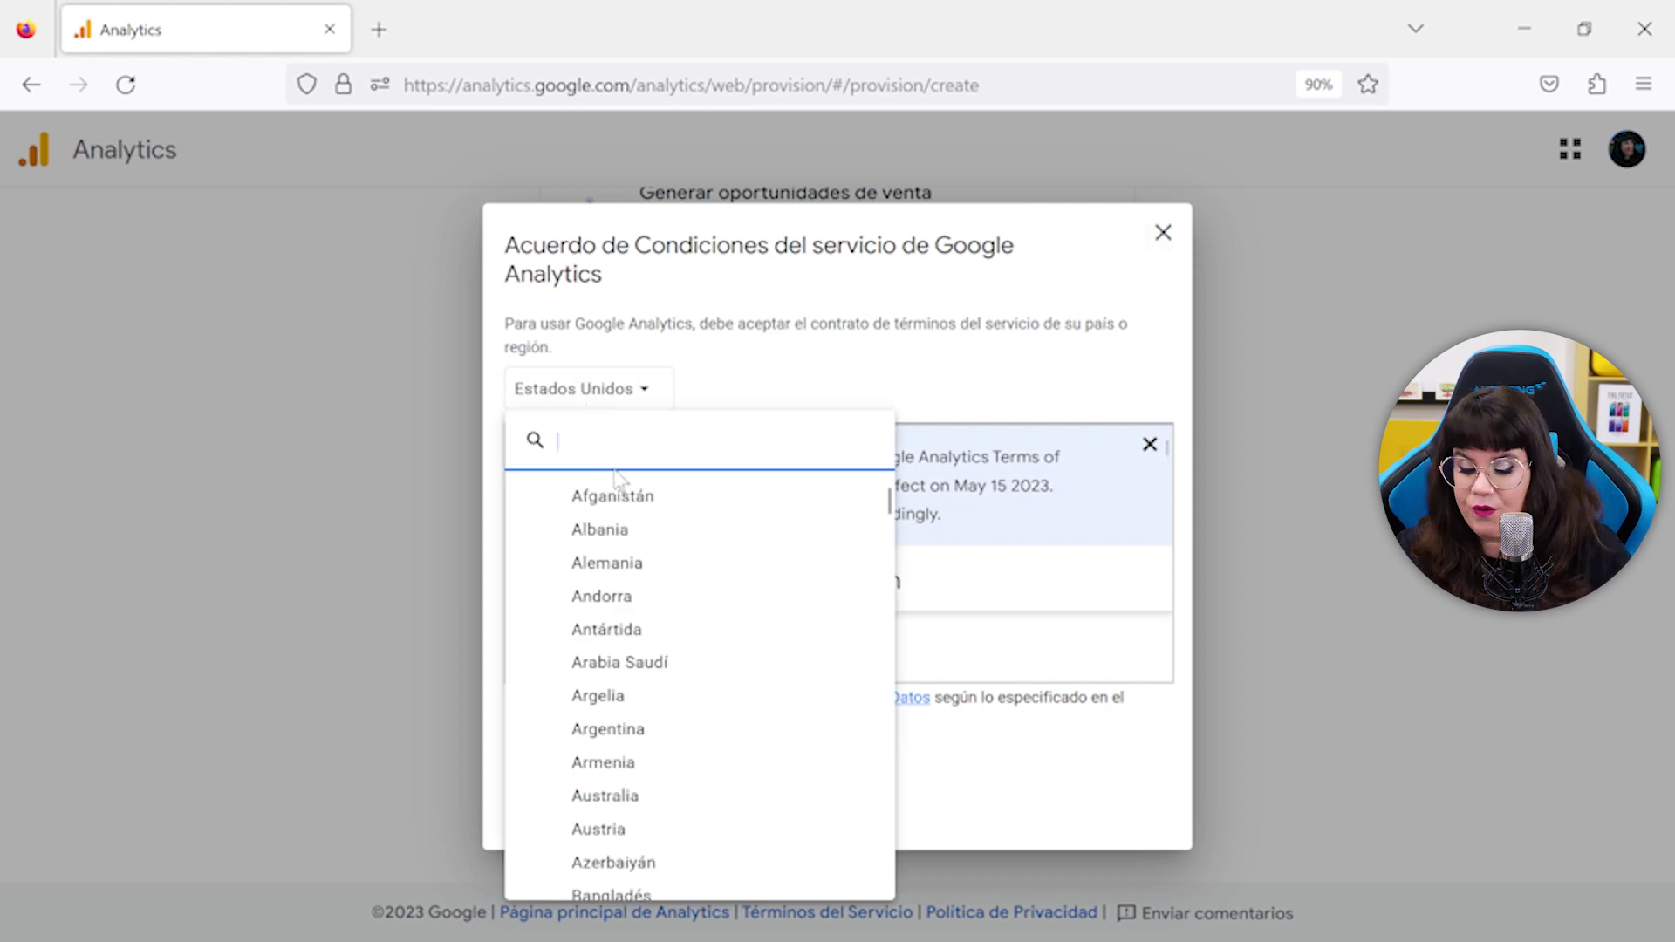
type("España")
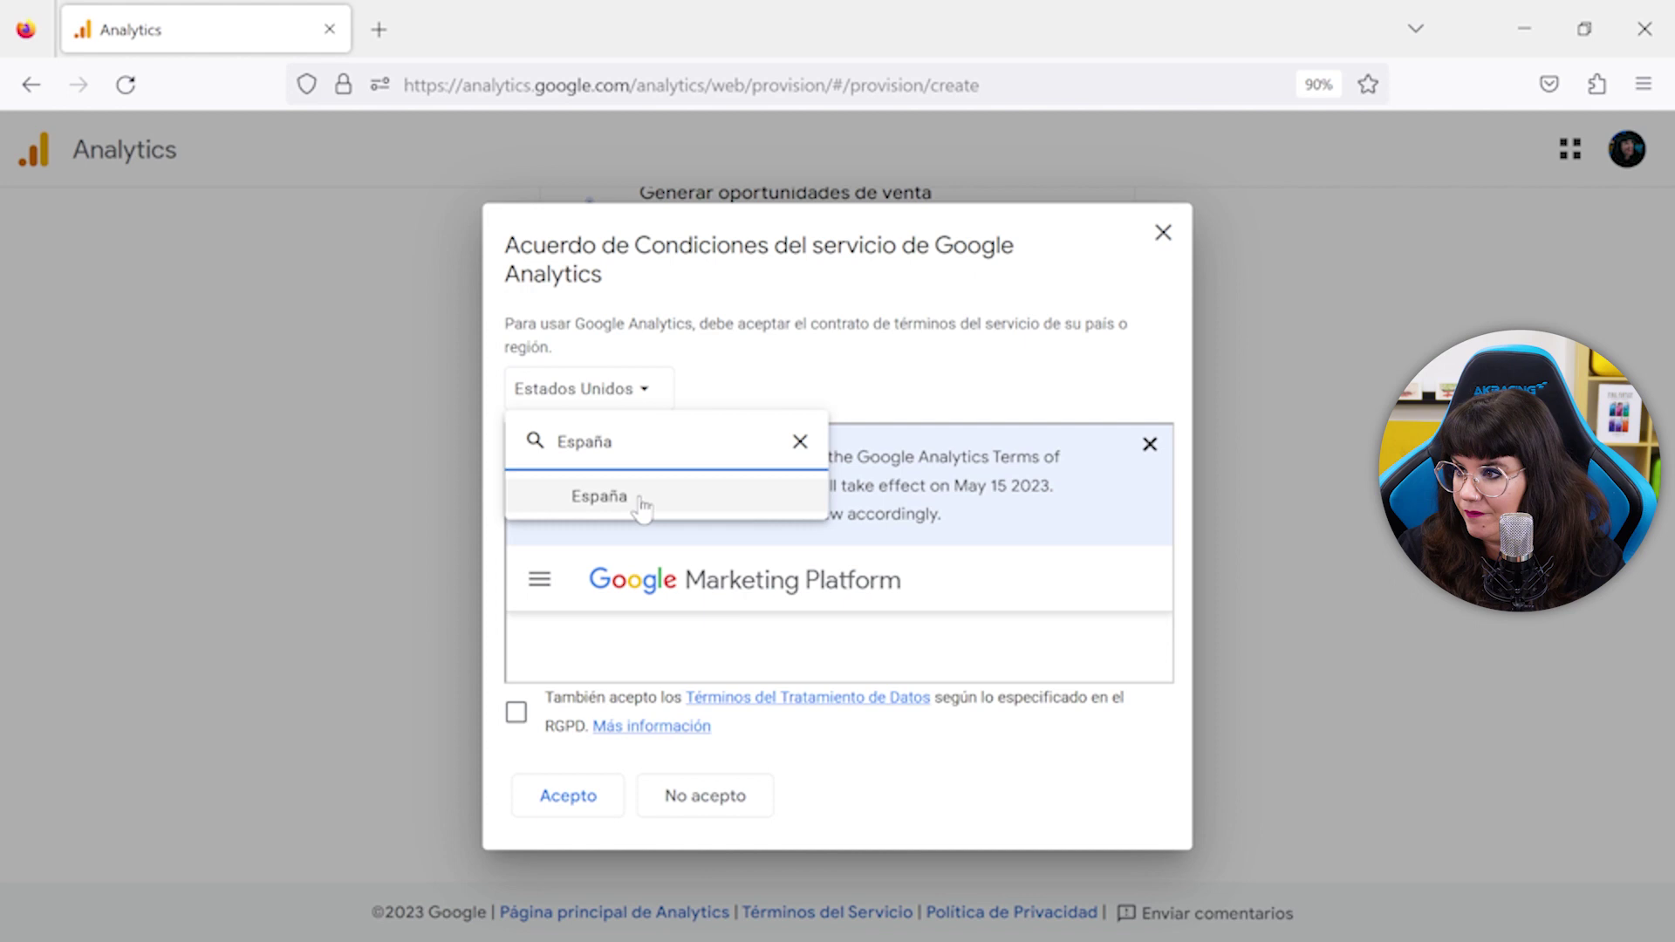
left_click(639, 501)
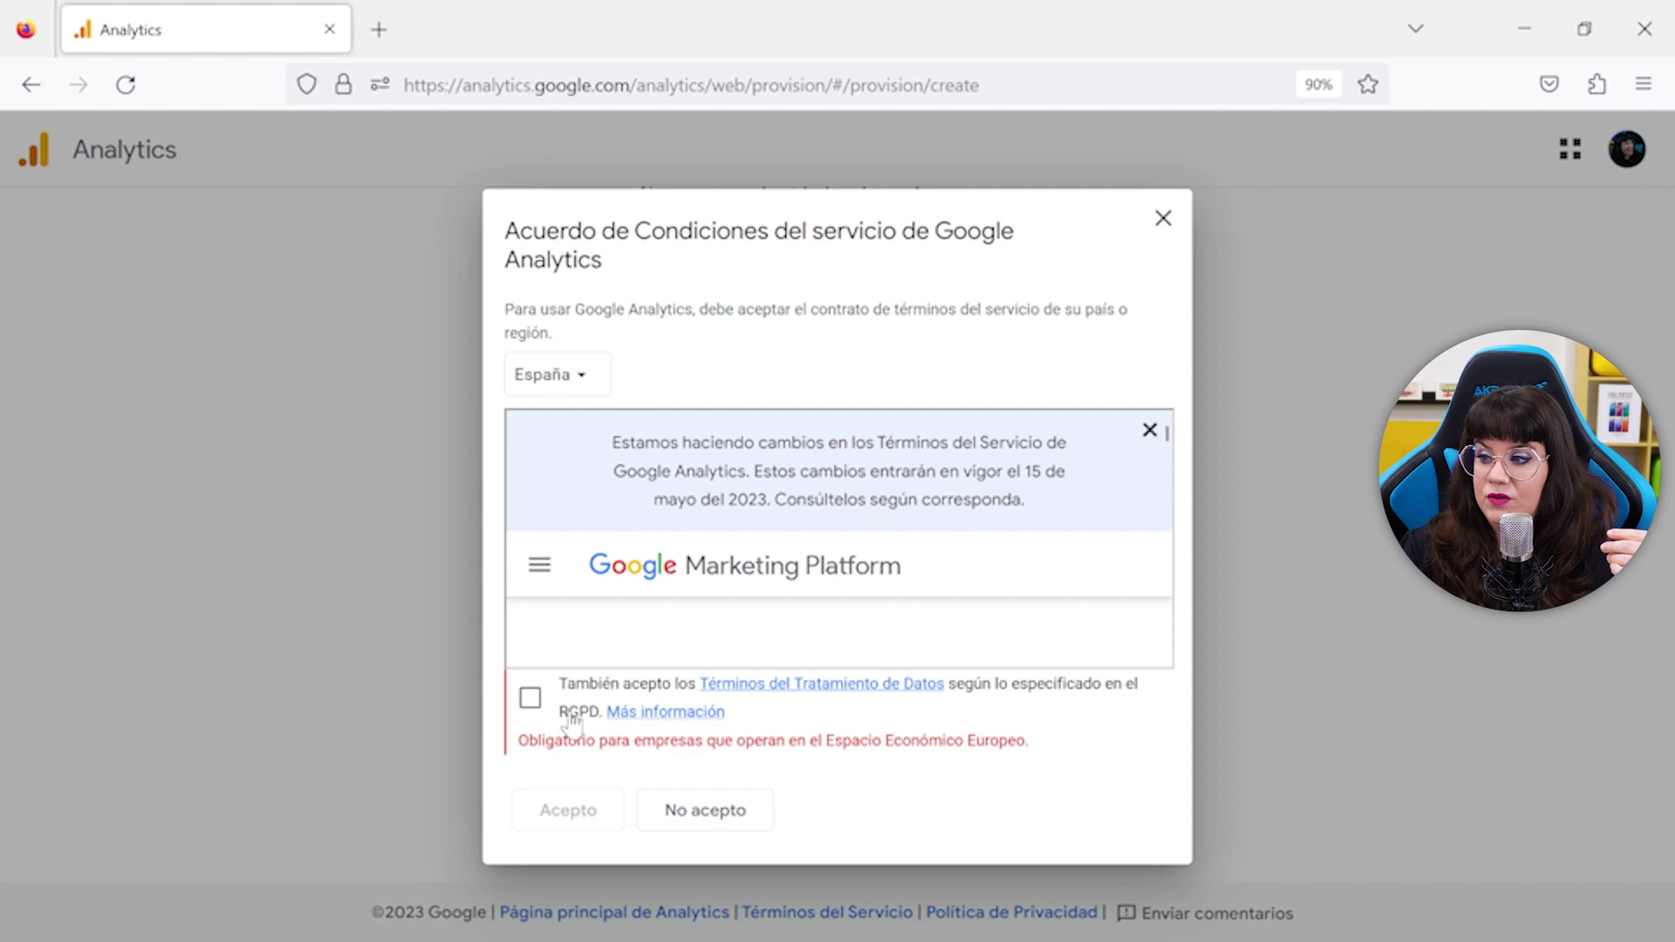
left_click(532, 701)
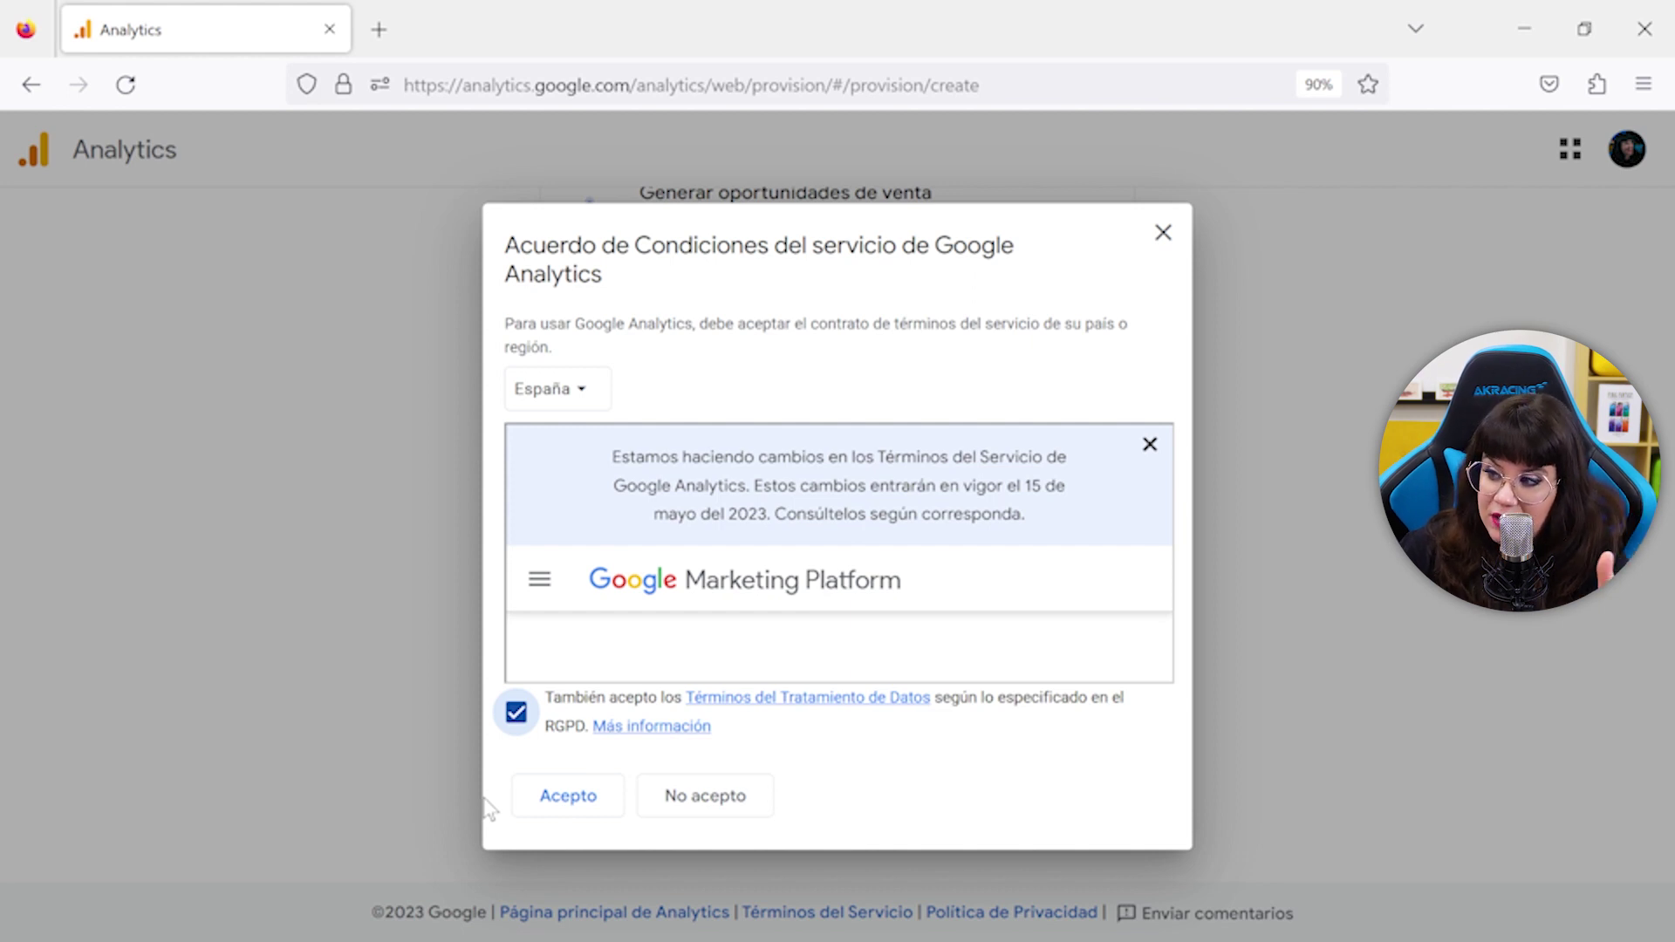
- Read through the Google Analytics terms of service and accept the agreement
scroll(654, 548, "down", 10)
scroll(655, 588, "down", 10)
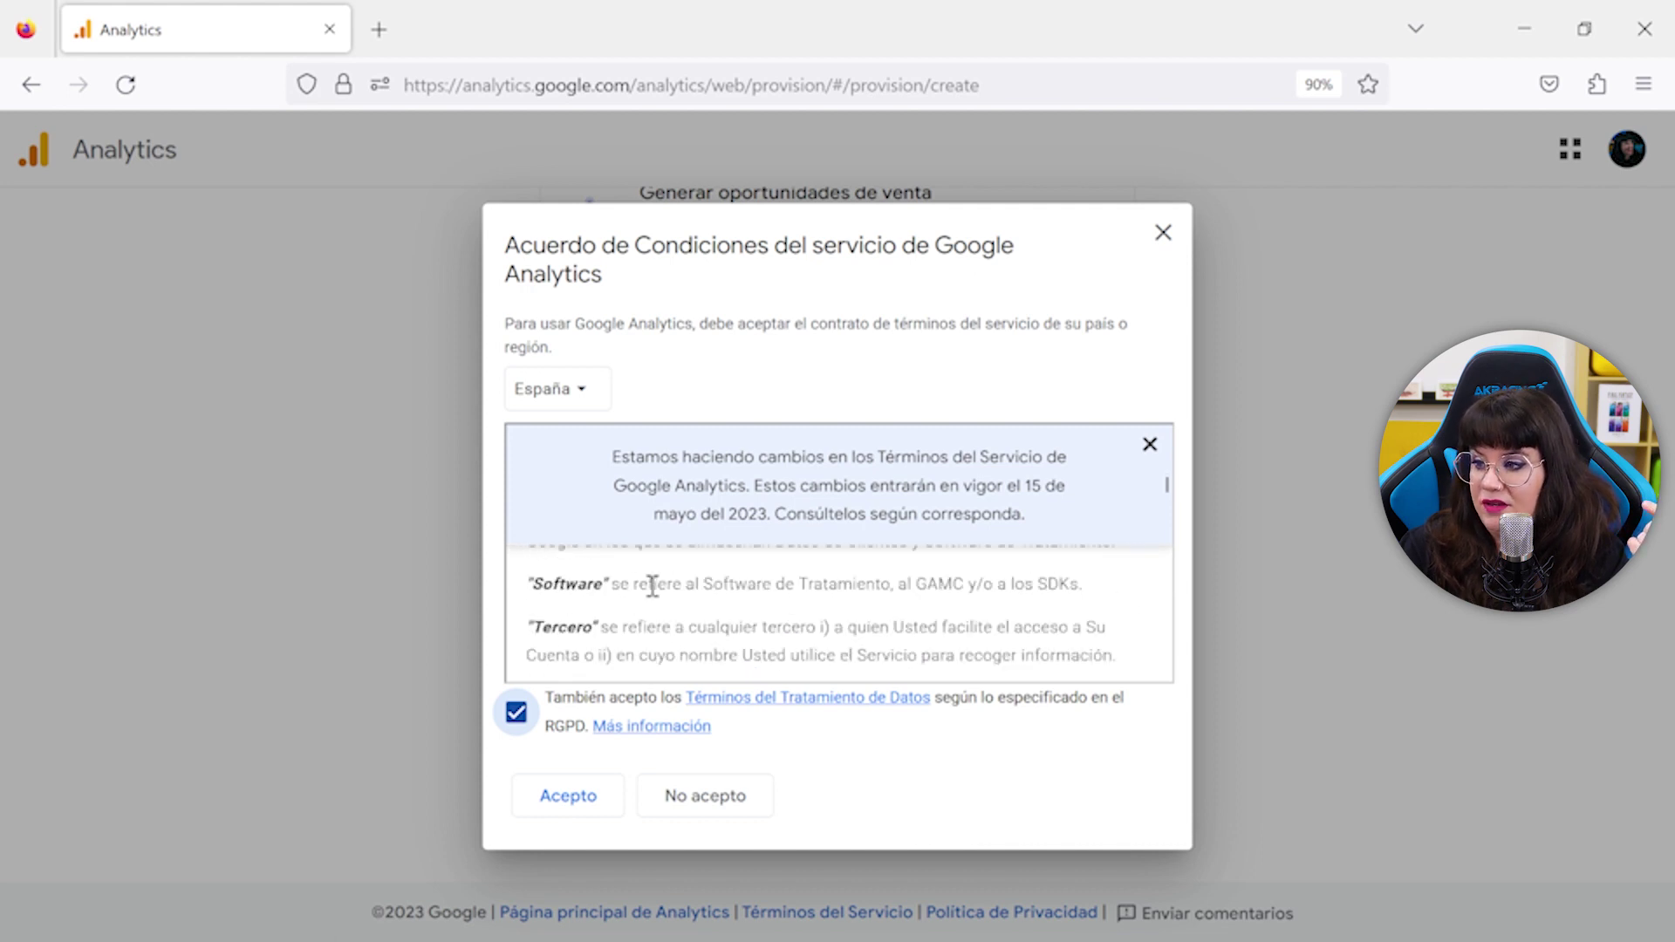
scroll(642, 628, "down", 10)
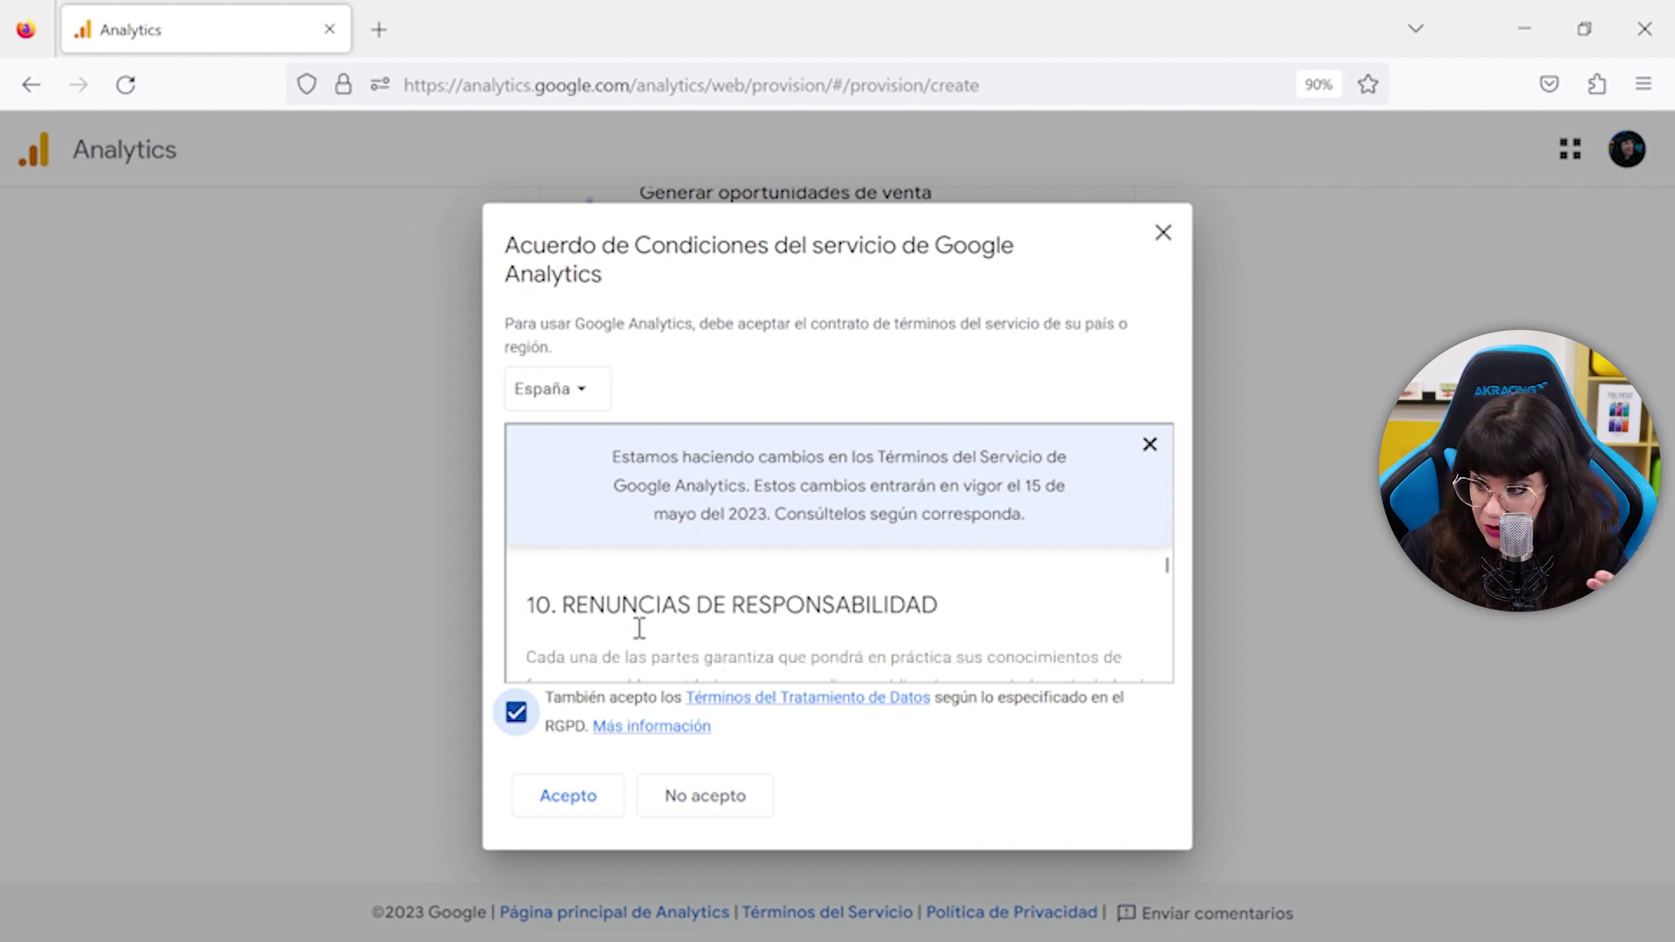
scroll(641, 617, "down", 10)
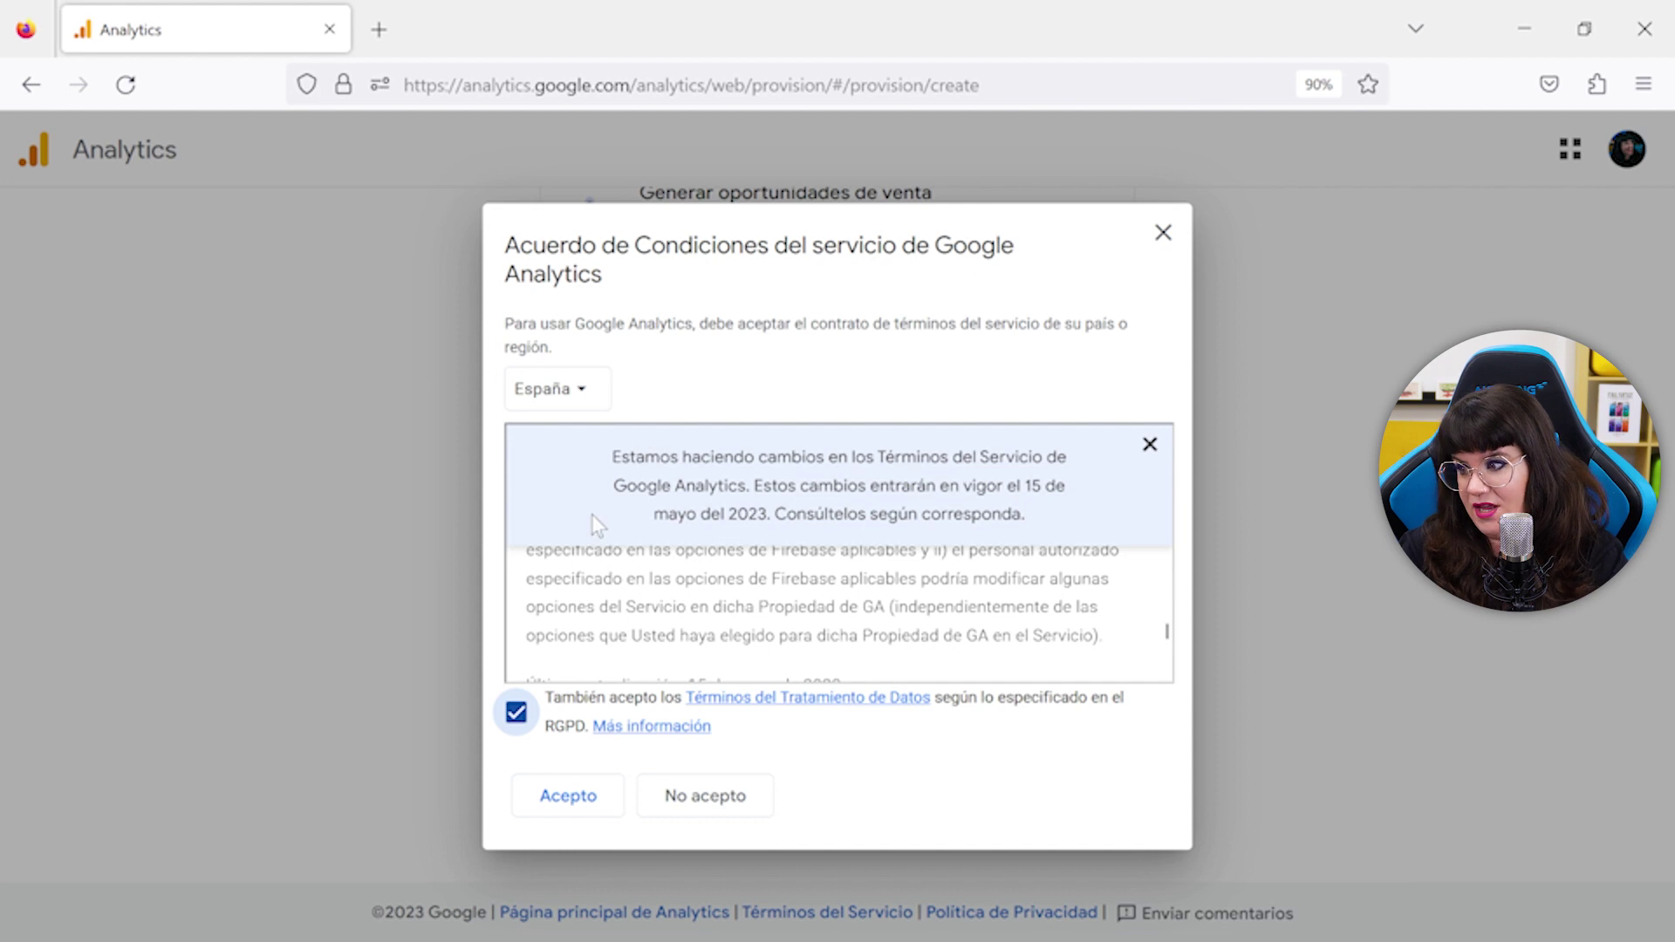
left_click(558, 810)
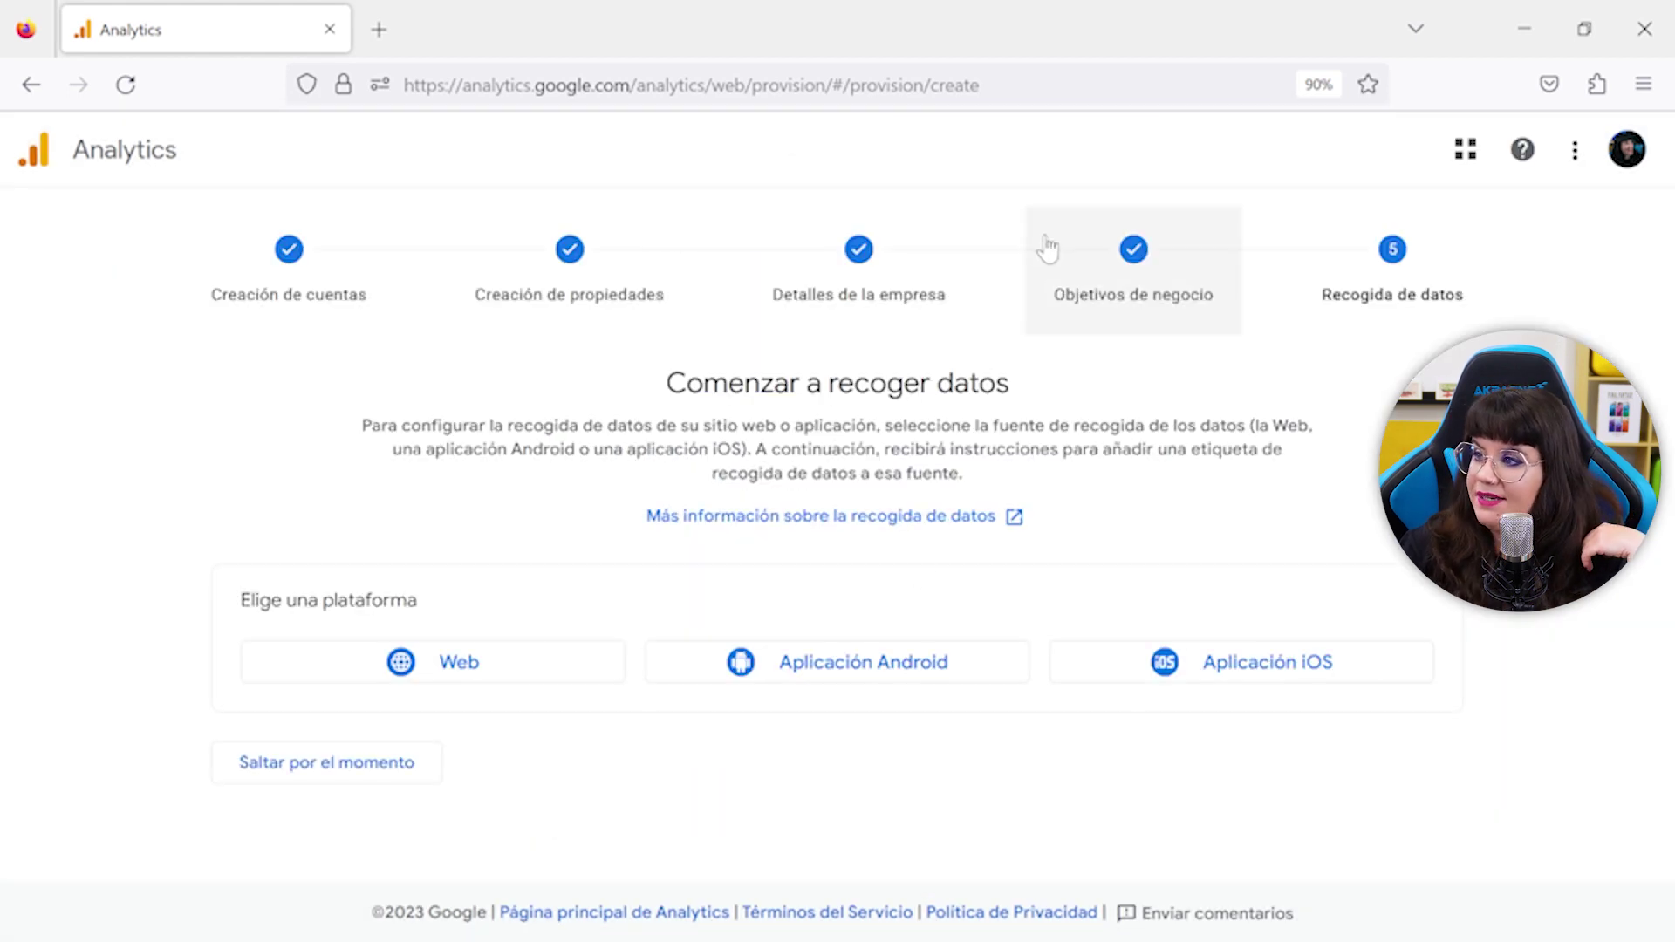
- Choose Web as the data collection platform and enter the site URL seosve.academy and the stream name seosve.academy
left_click_drag(649, 398, 840, 378)
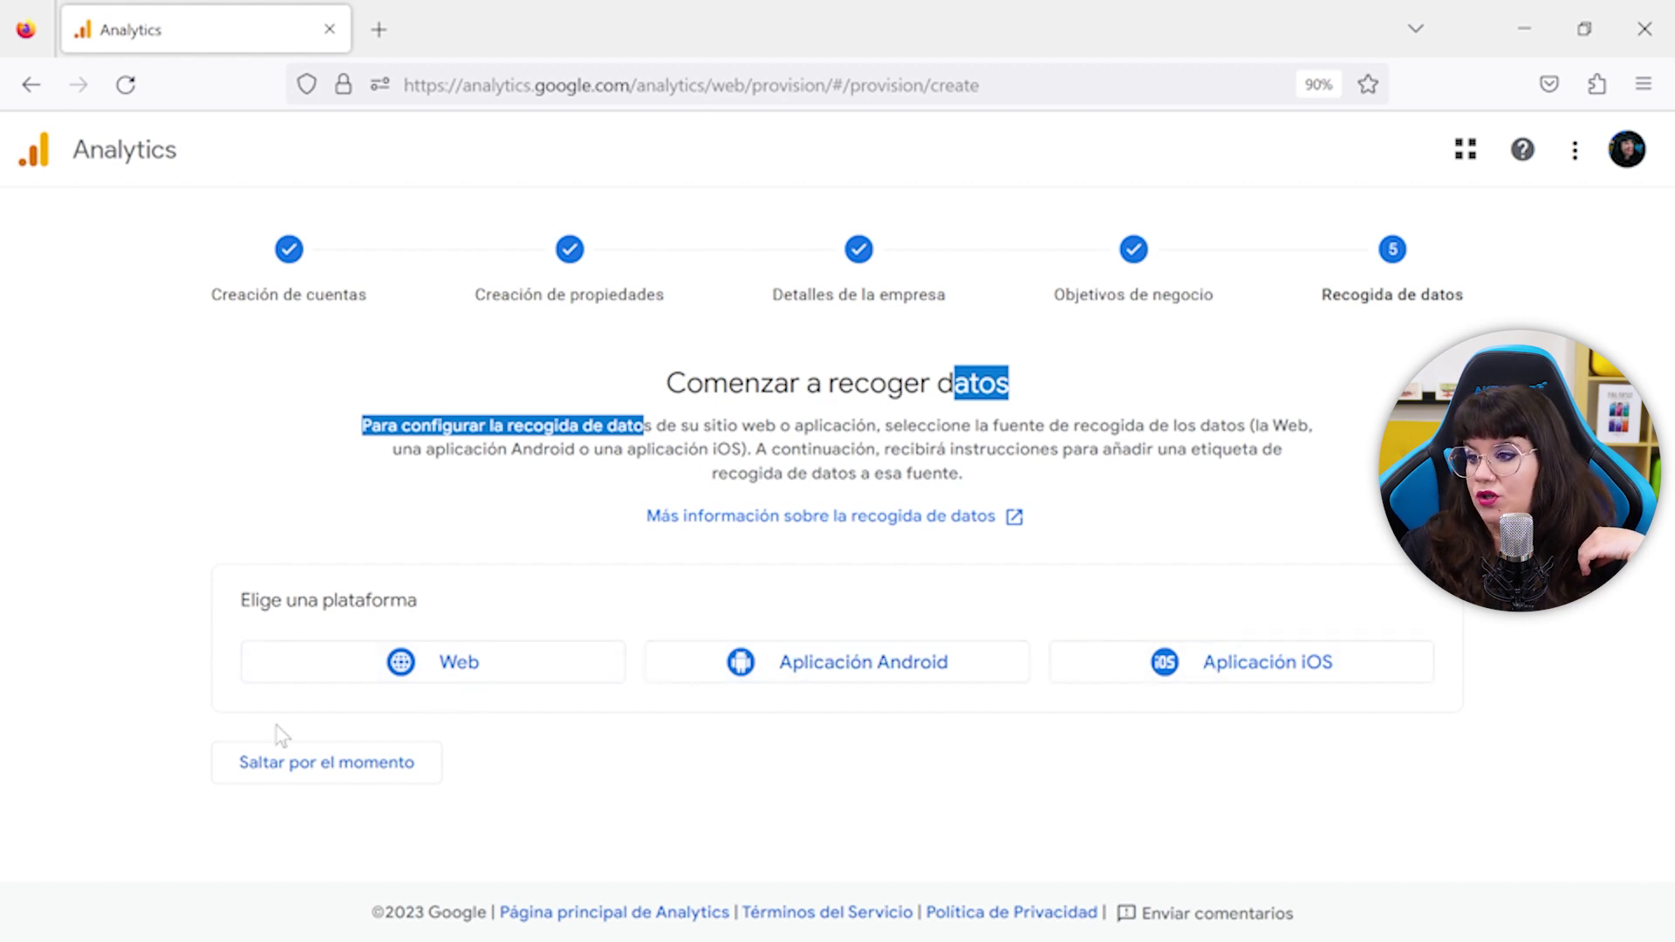
left_click(400, 661)
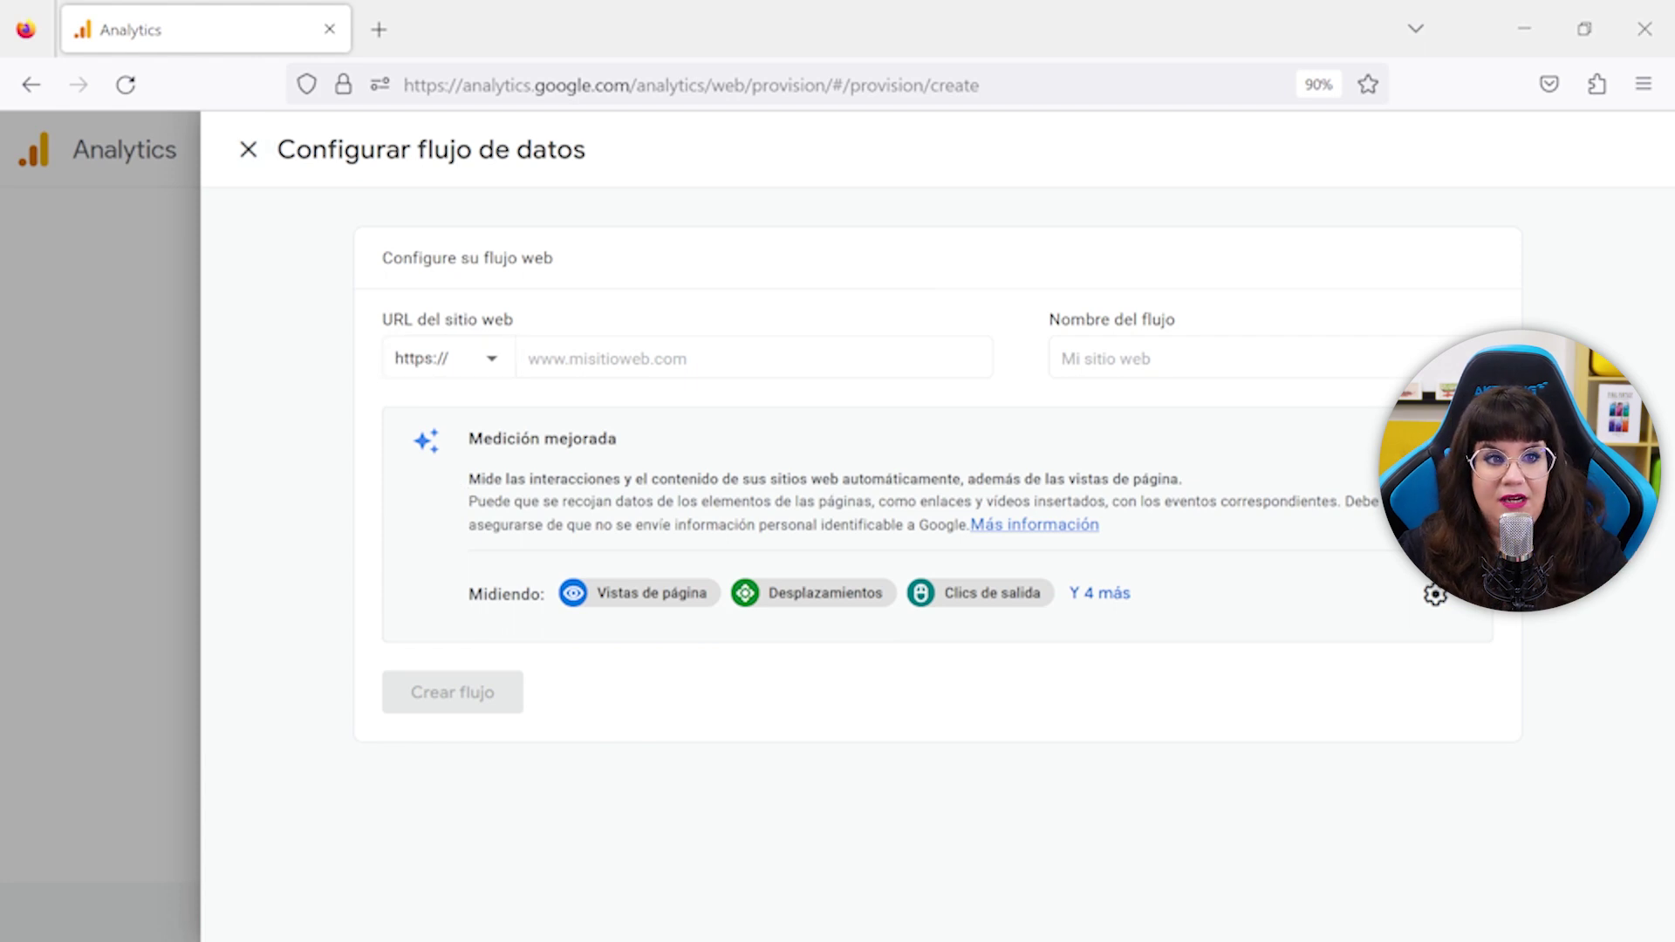
left_click(524, 371)
type("https://seosve.academy/")
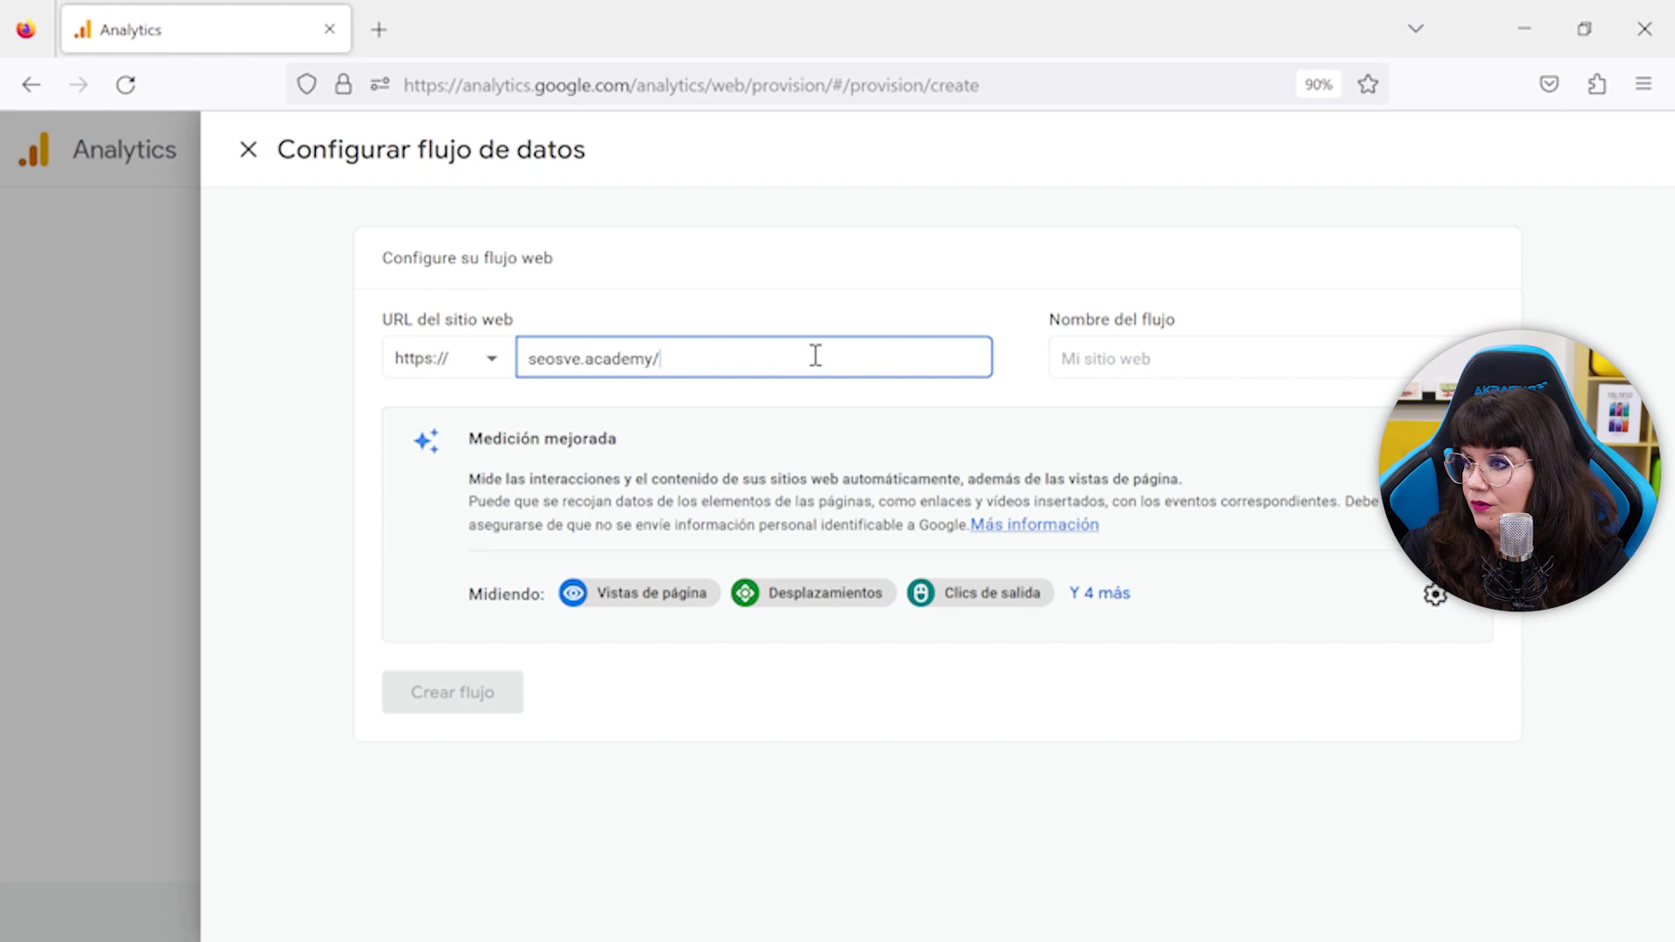
key("BackSpace")
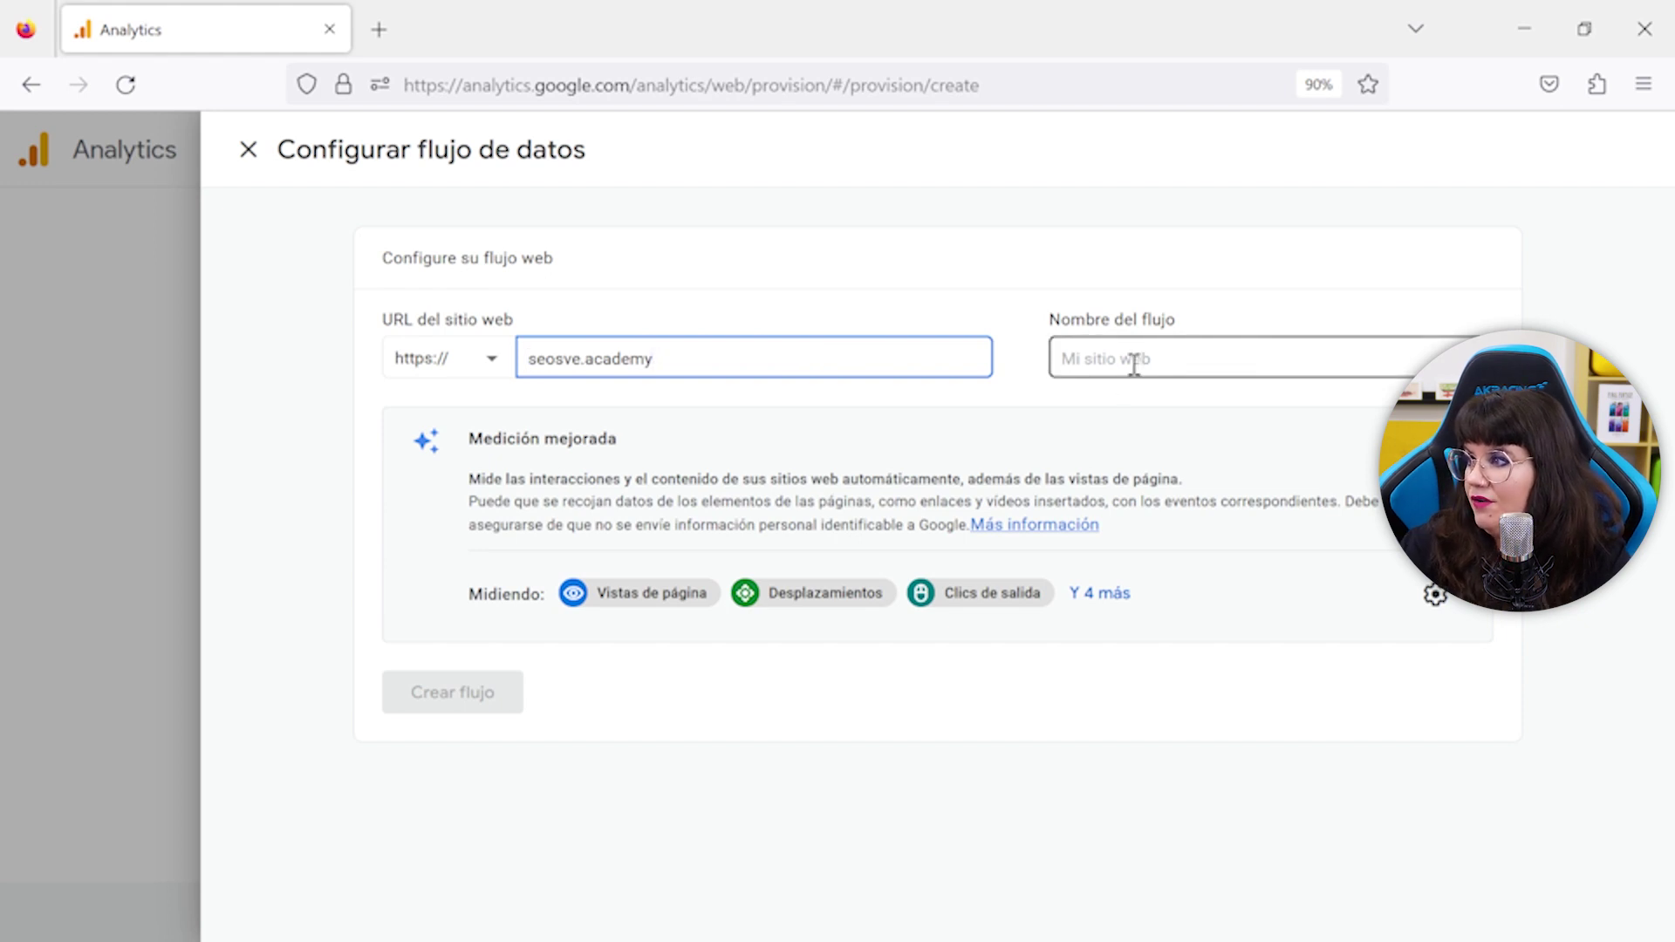
left_click(1124, 359)
type("seosve.academy")
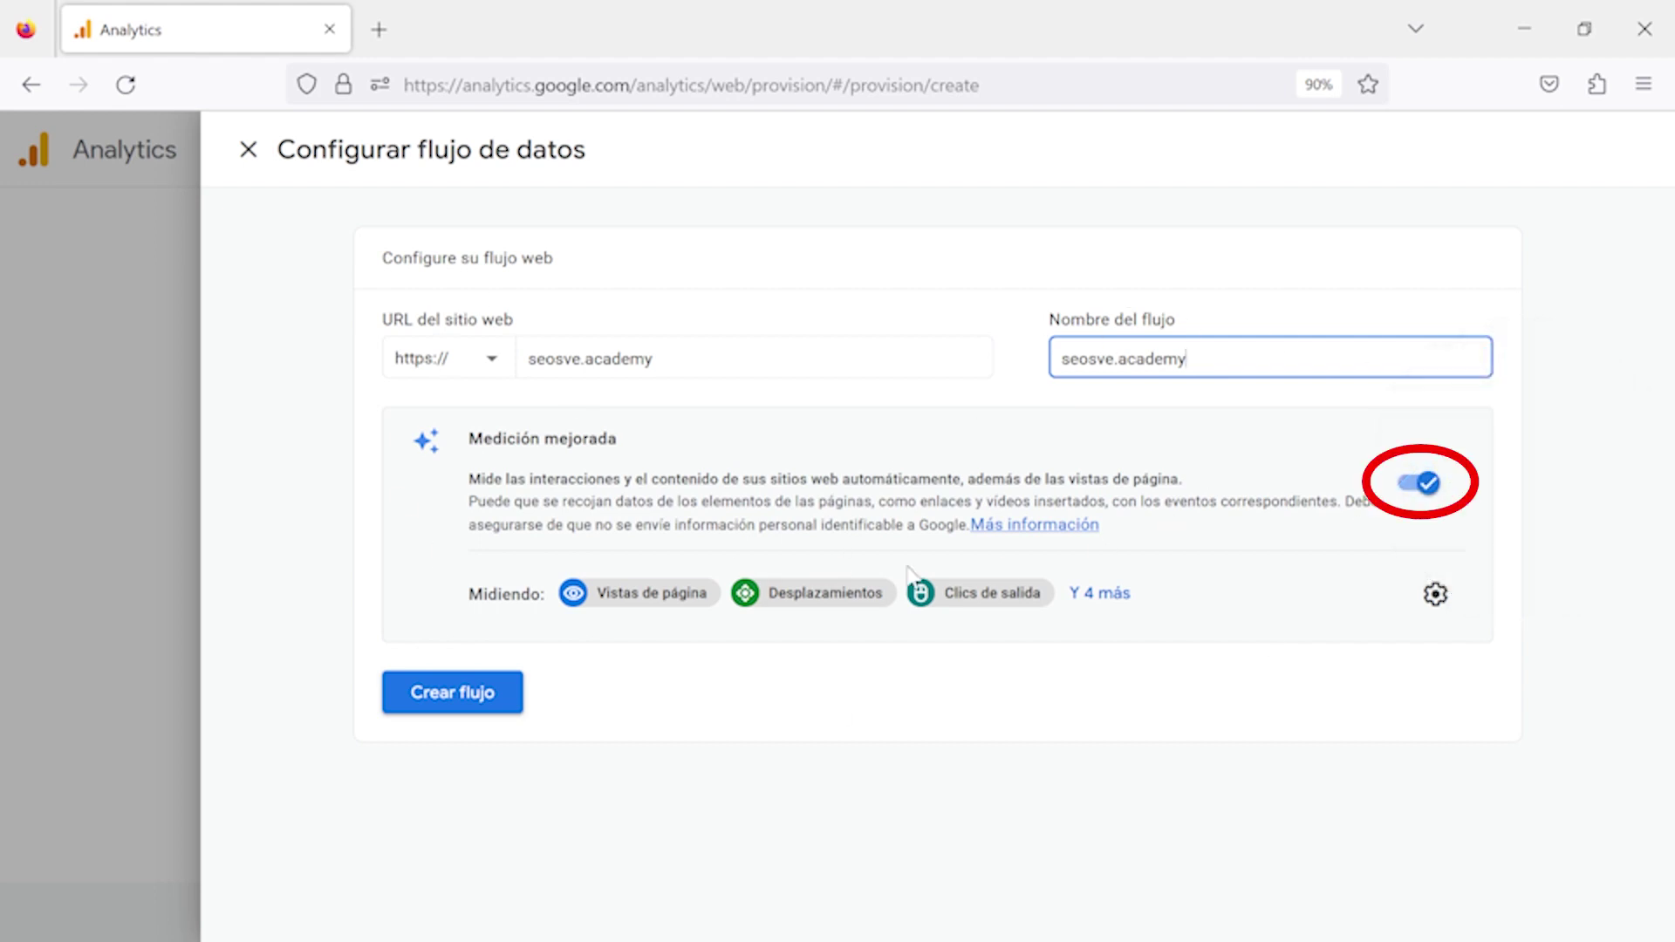
- Review the enhanced measurement events, save them with all events enabled, and create the seosve.academy web stream
left_click(1435, 593)
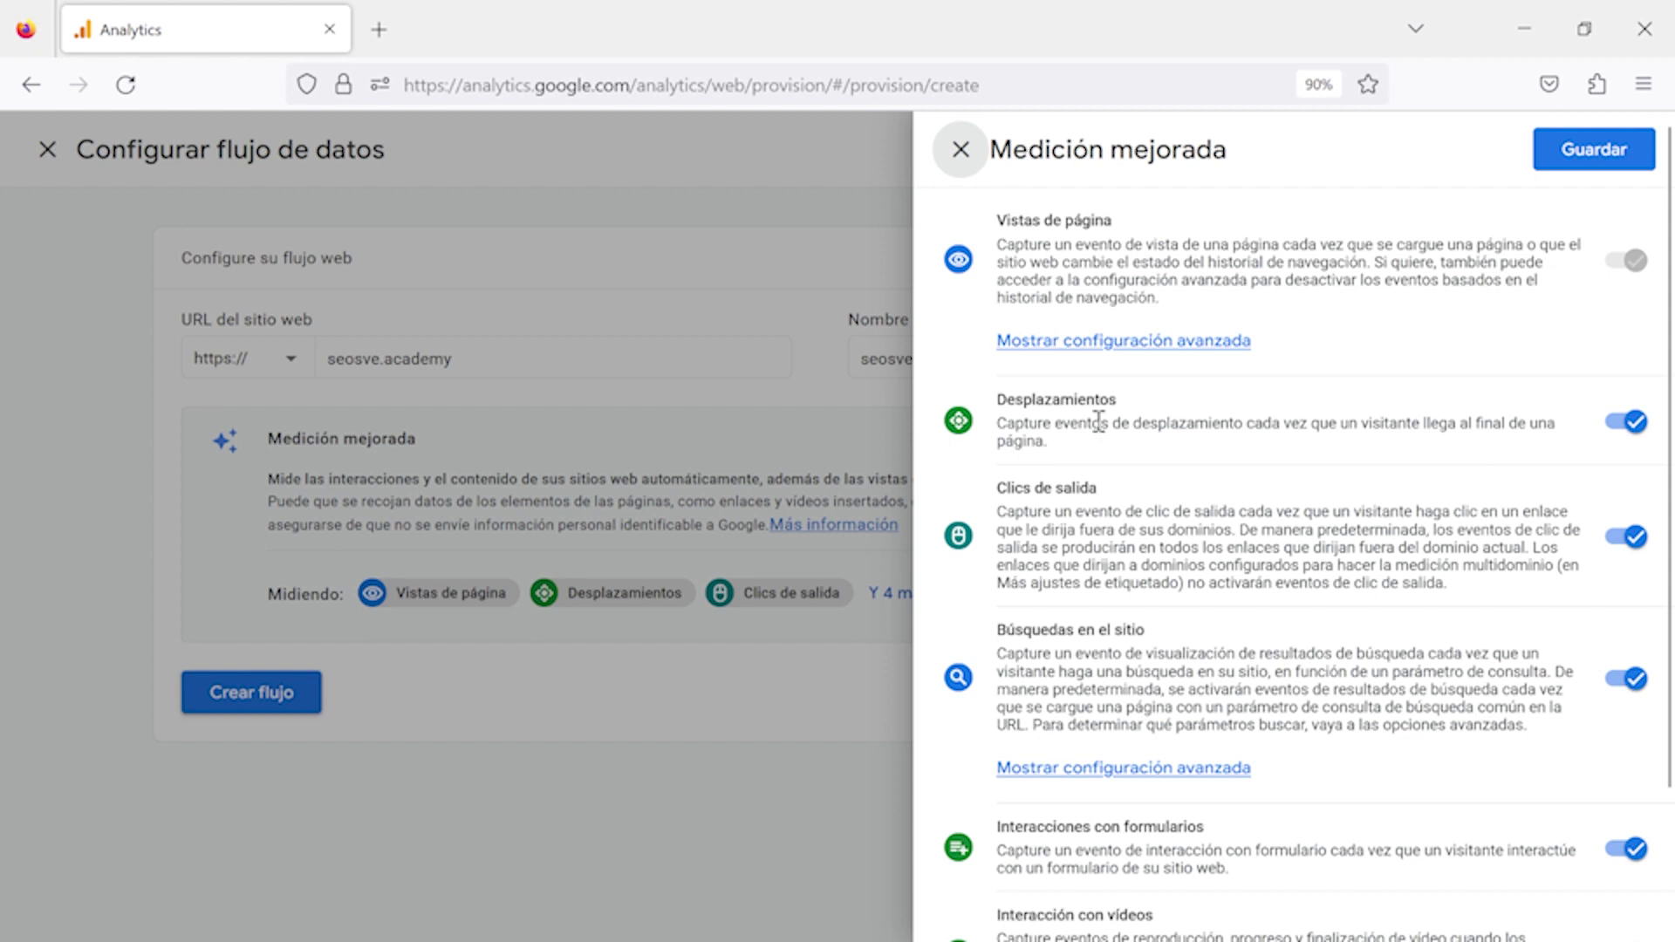
scroll(1101, 462, "down", 1)
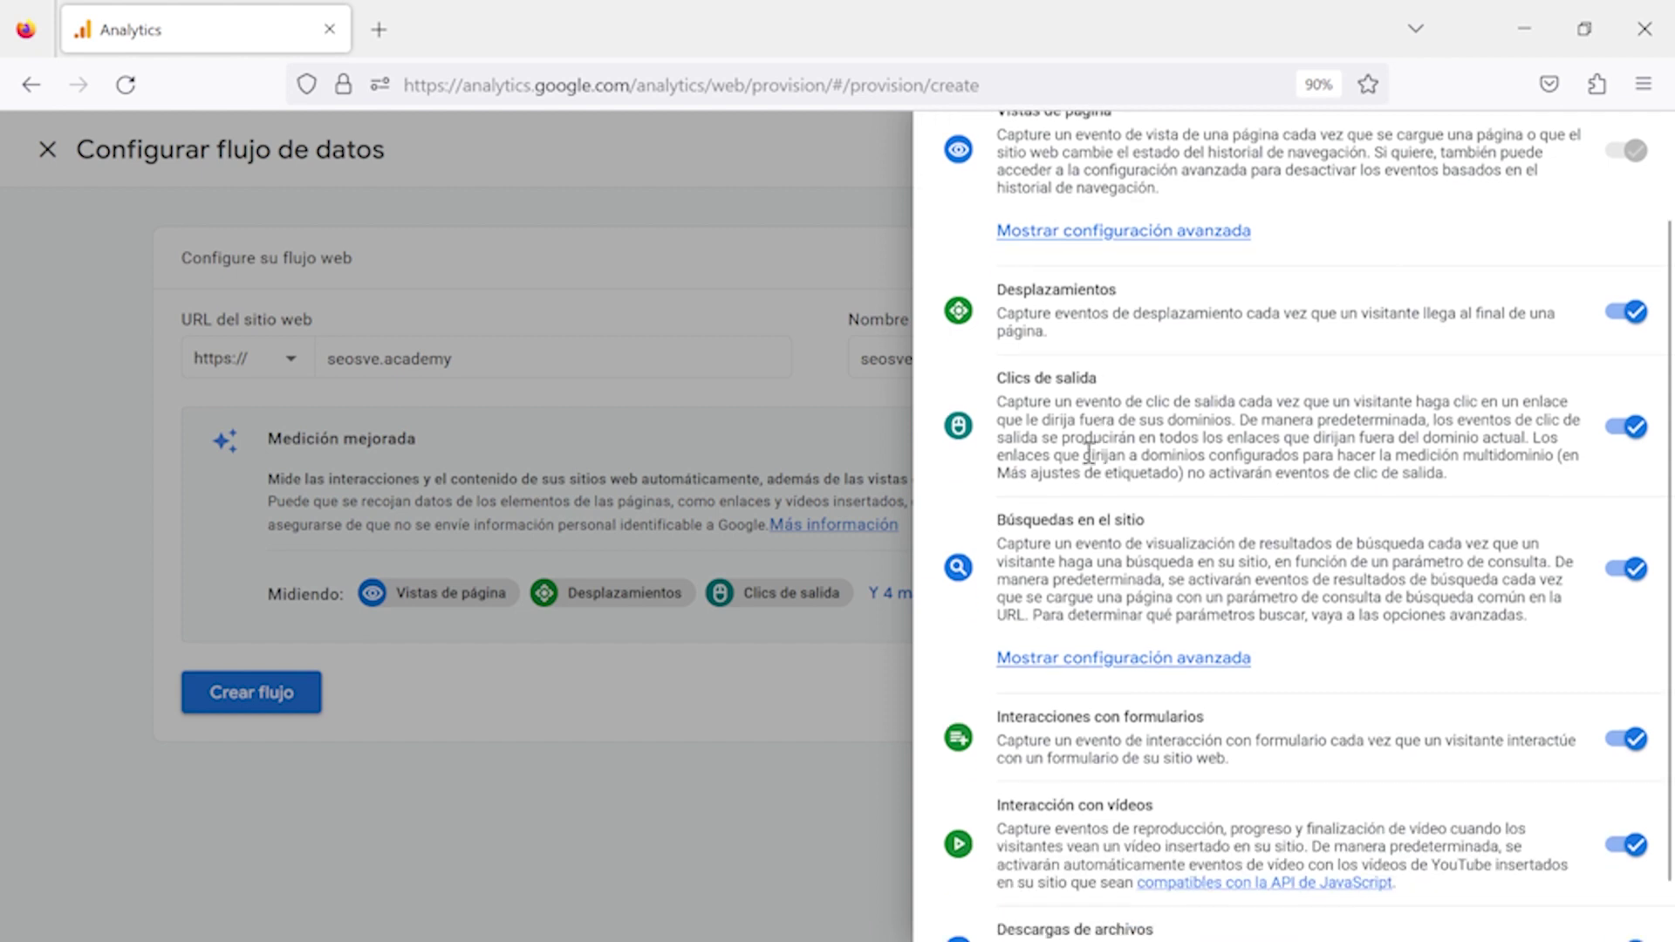
scroll(1071, 455, "down", 1)
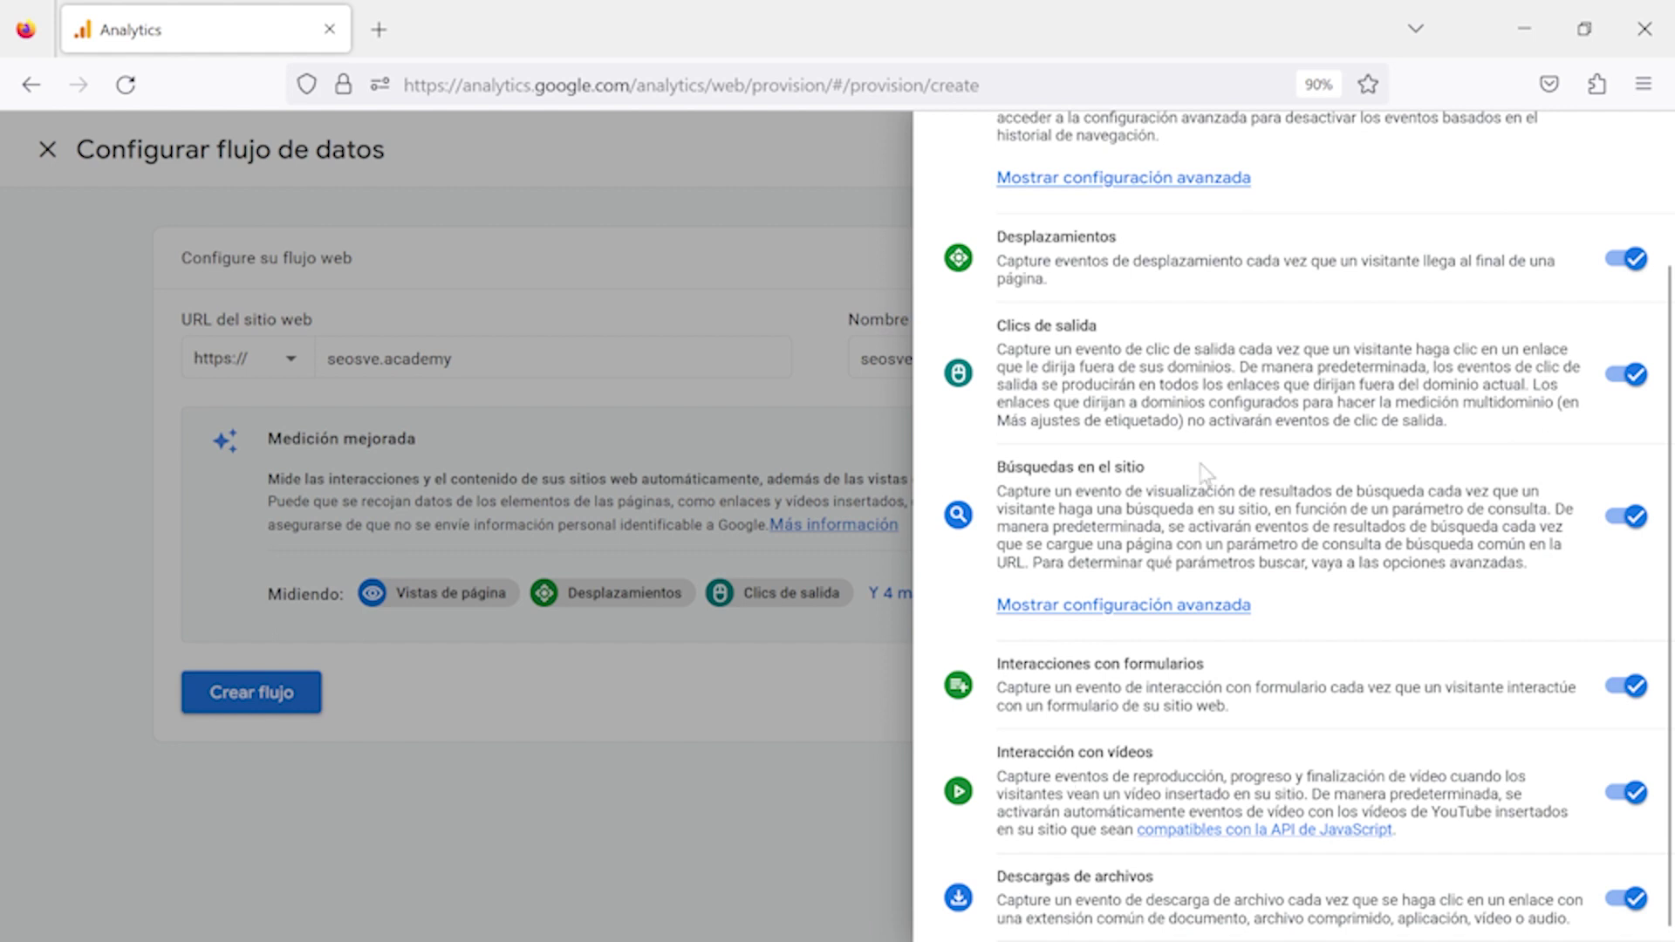
scroll(1202, 471, "up", 3)
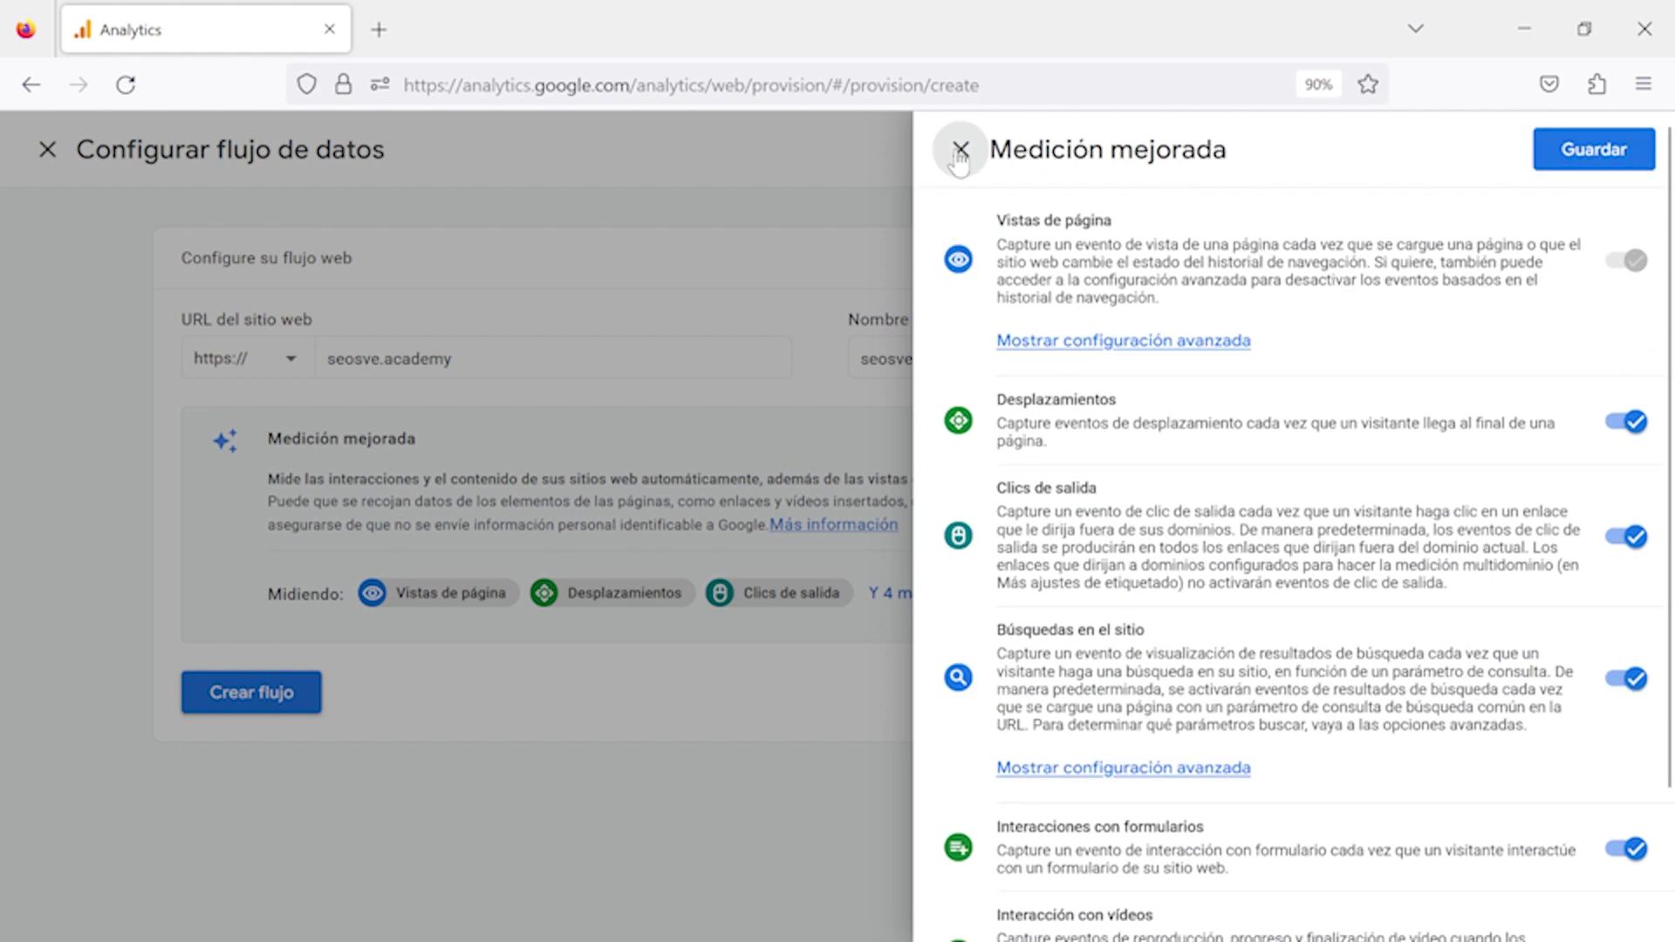
left_click(1543, 157)
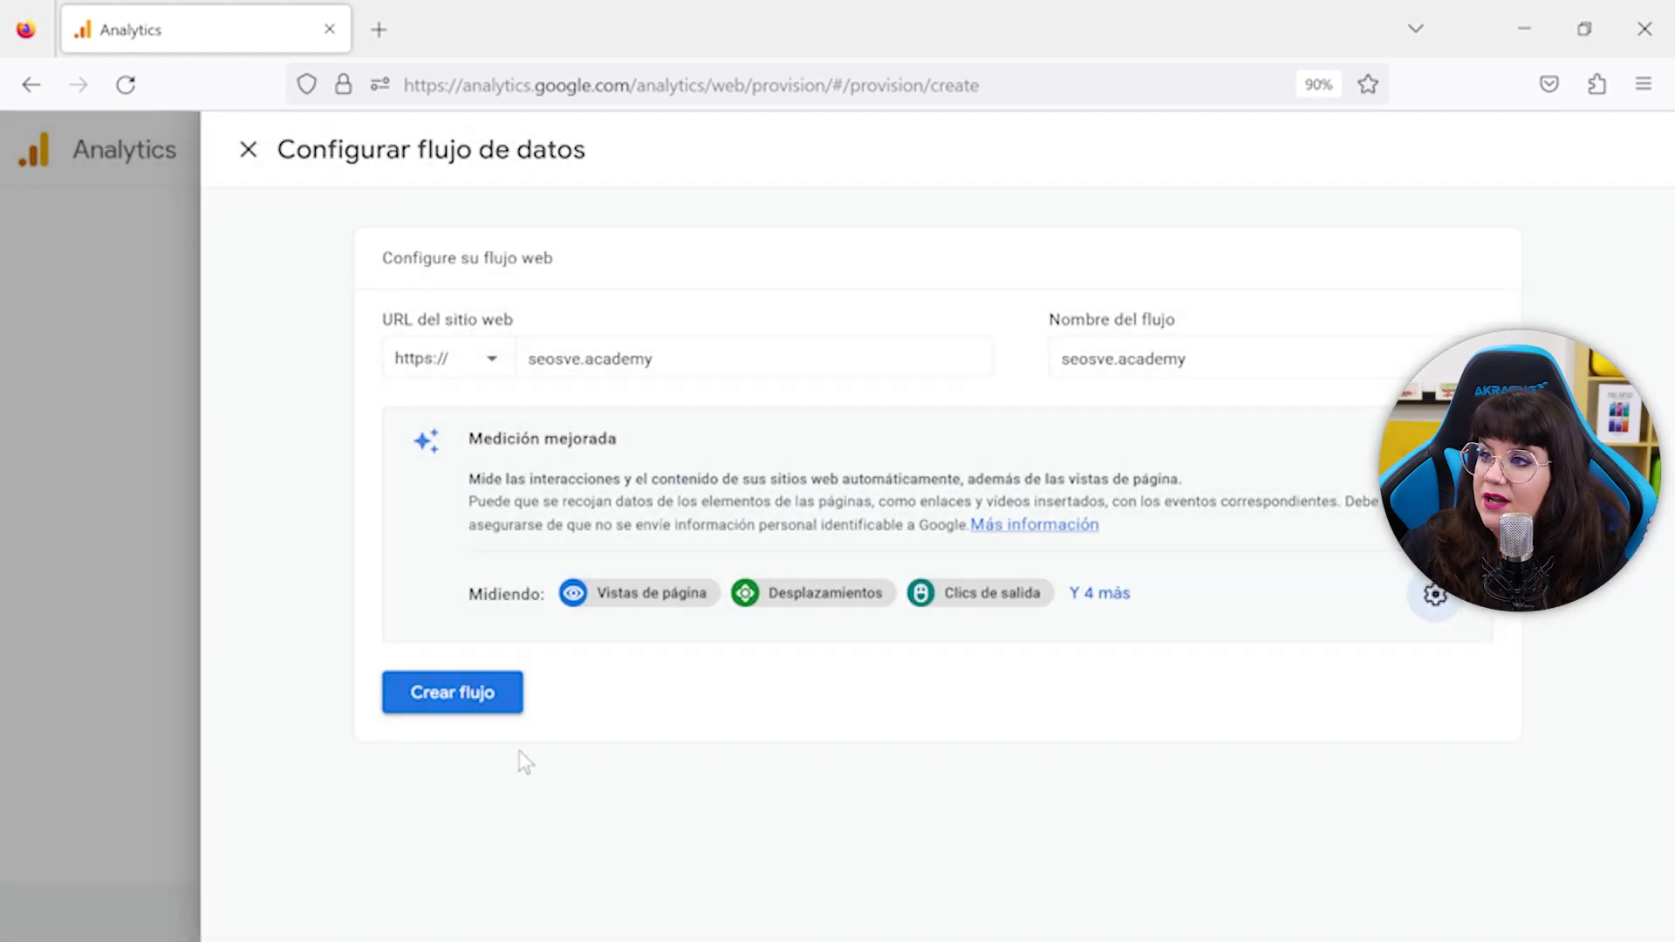
left_click(417, 702)
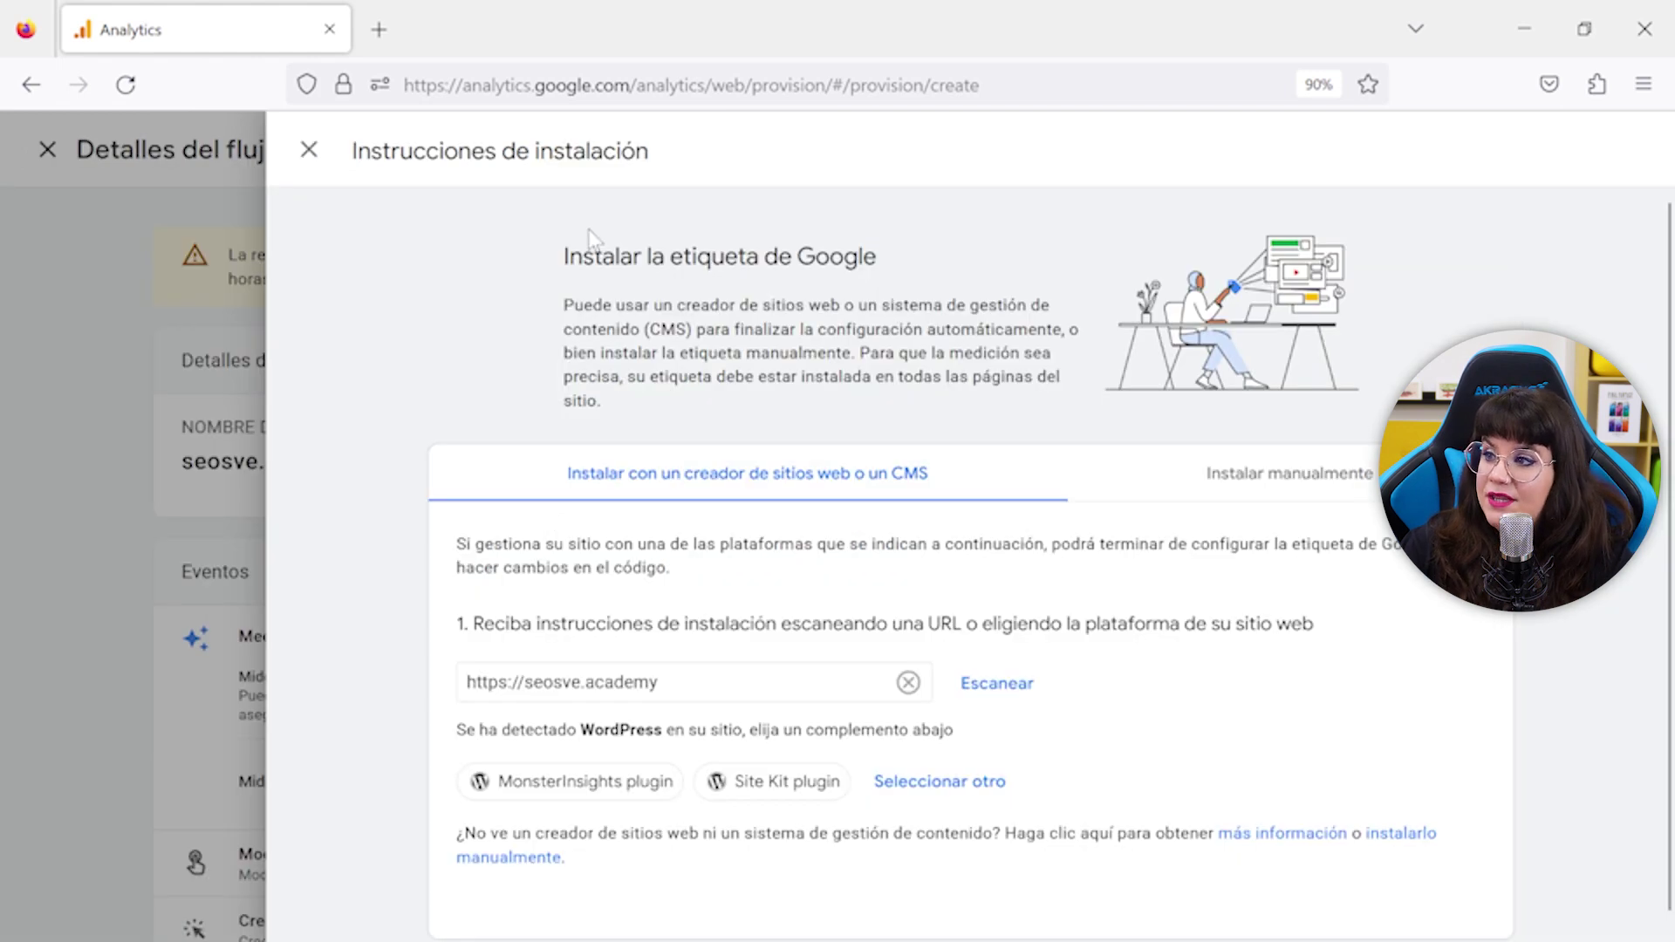
- Look over the Google tag installation instructions, including the manual installation option
left_click_drag(571, 272, 912, 277)
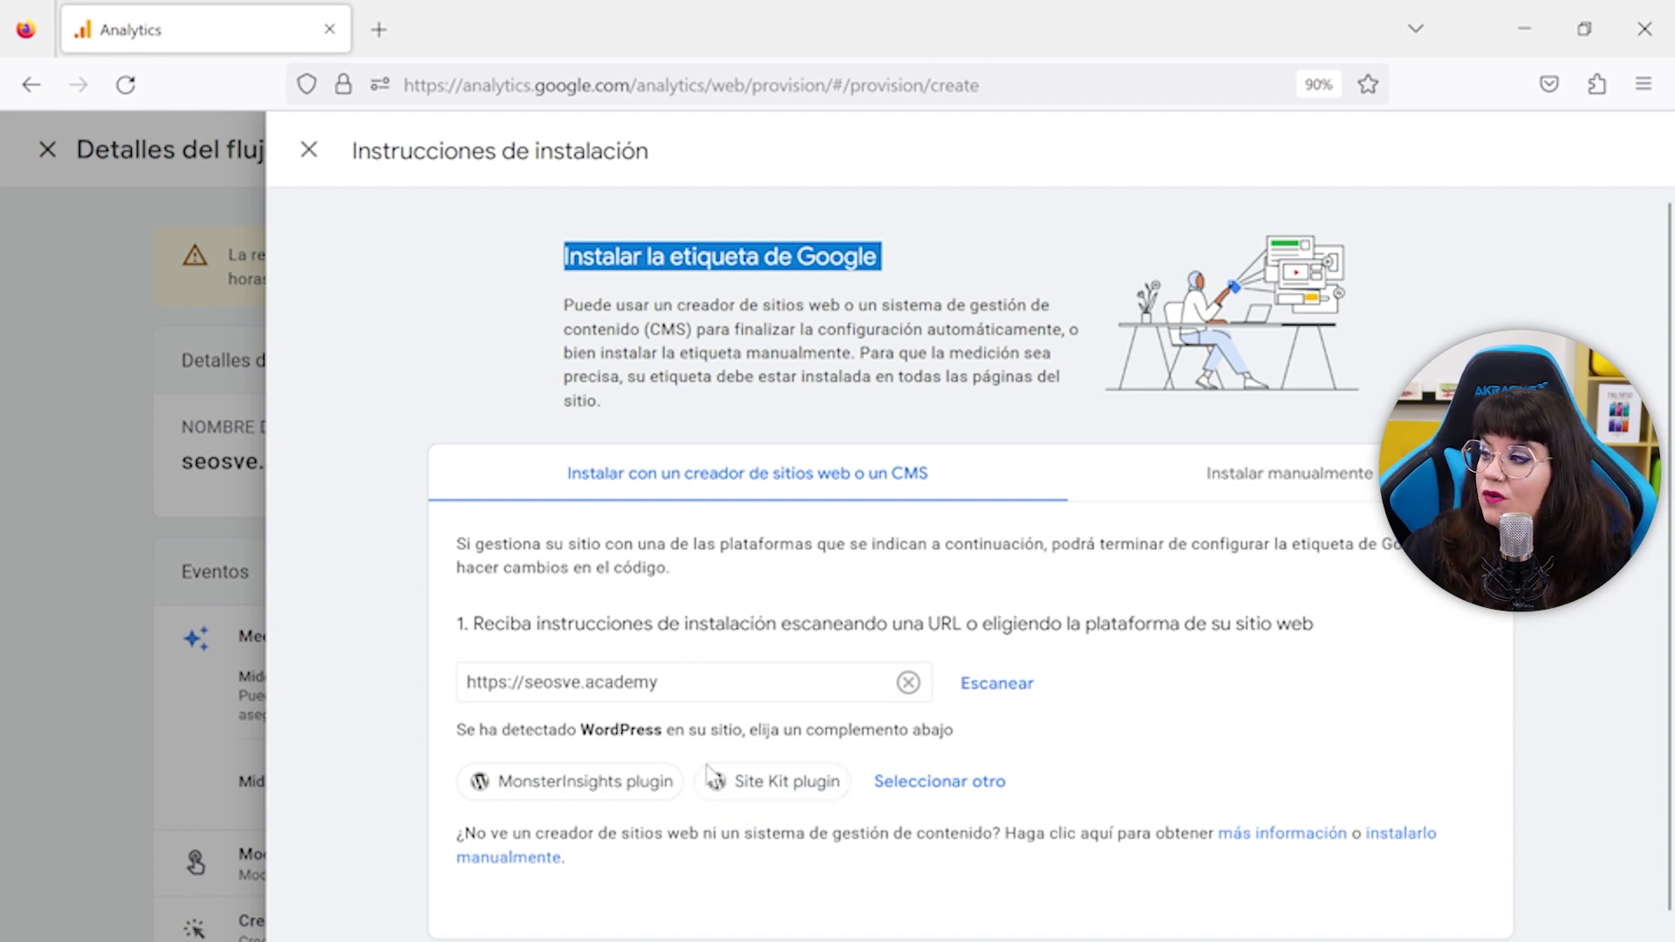
left_click(1239, 480)
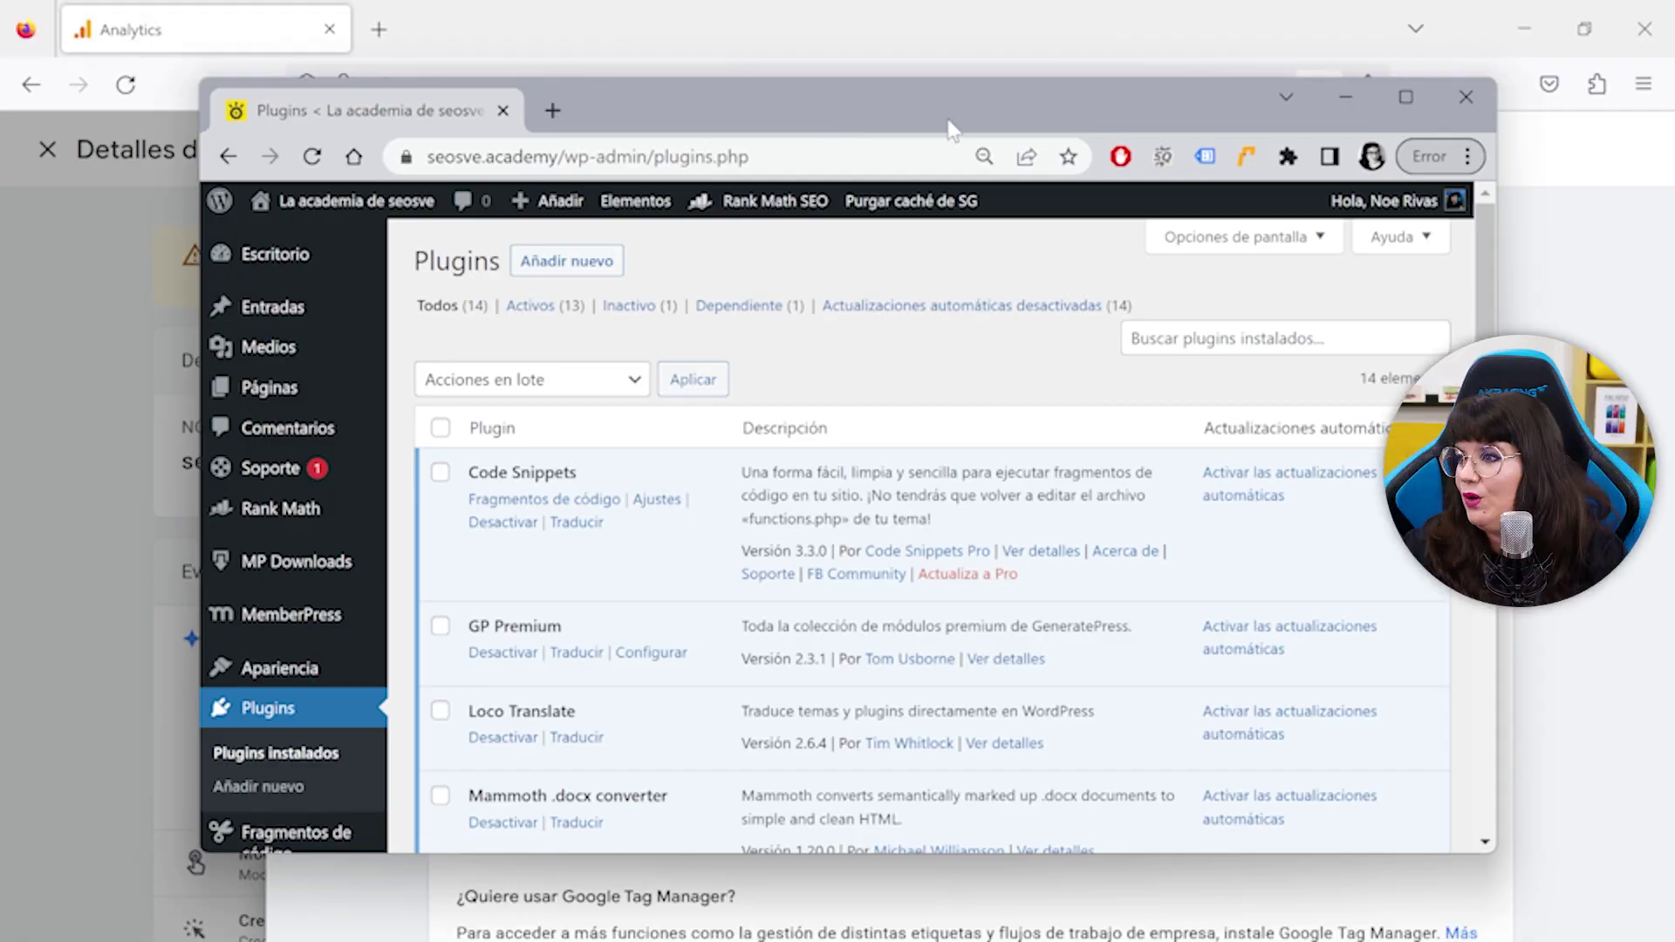
- Switch to the WordPress admin window and search for the plugin Site Kit among the new plugins available
left_click(1407, 97)
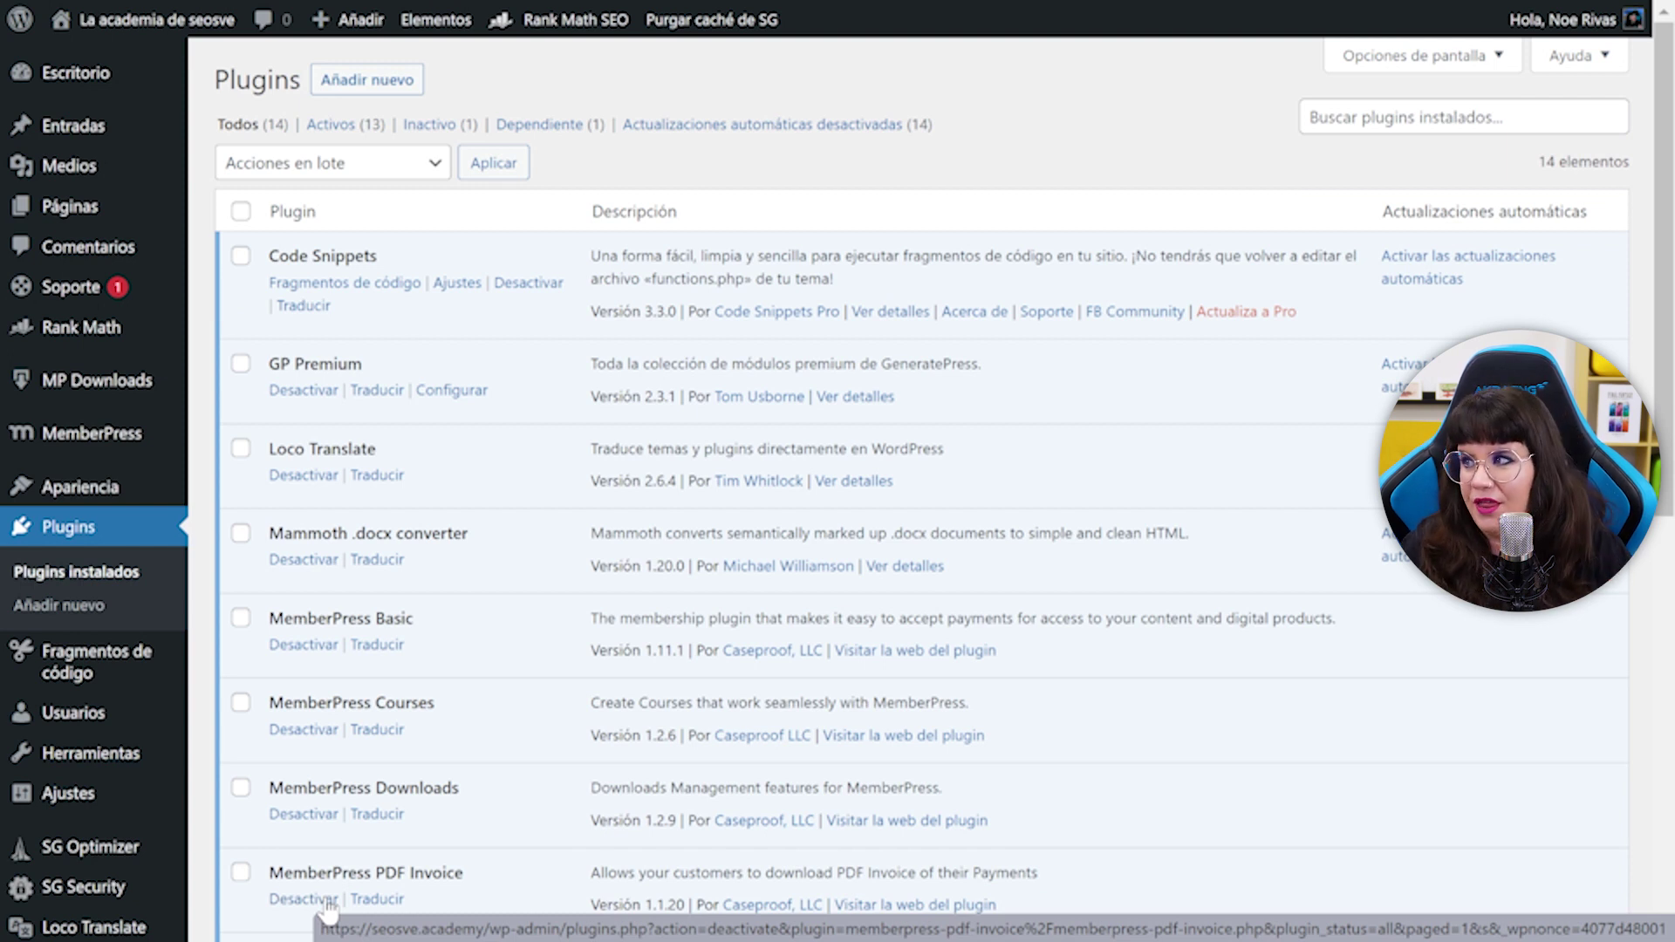
left_click(362, 87)
left_click(1376, 147)
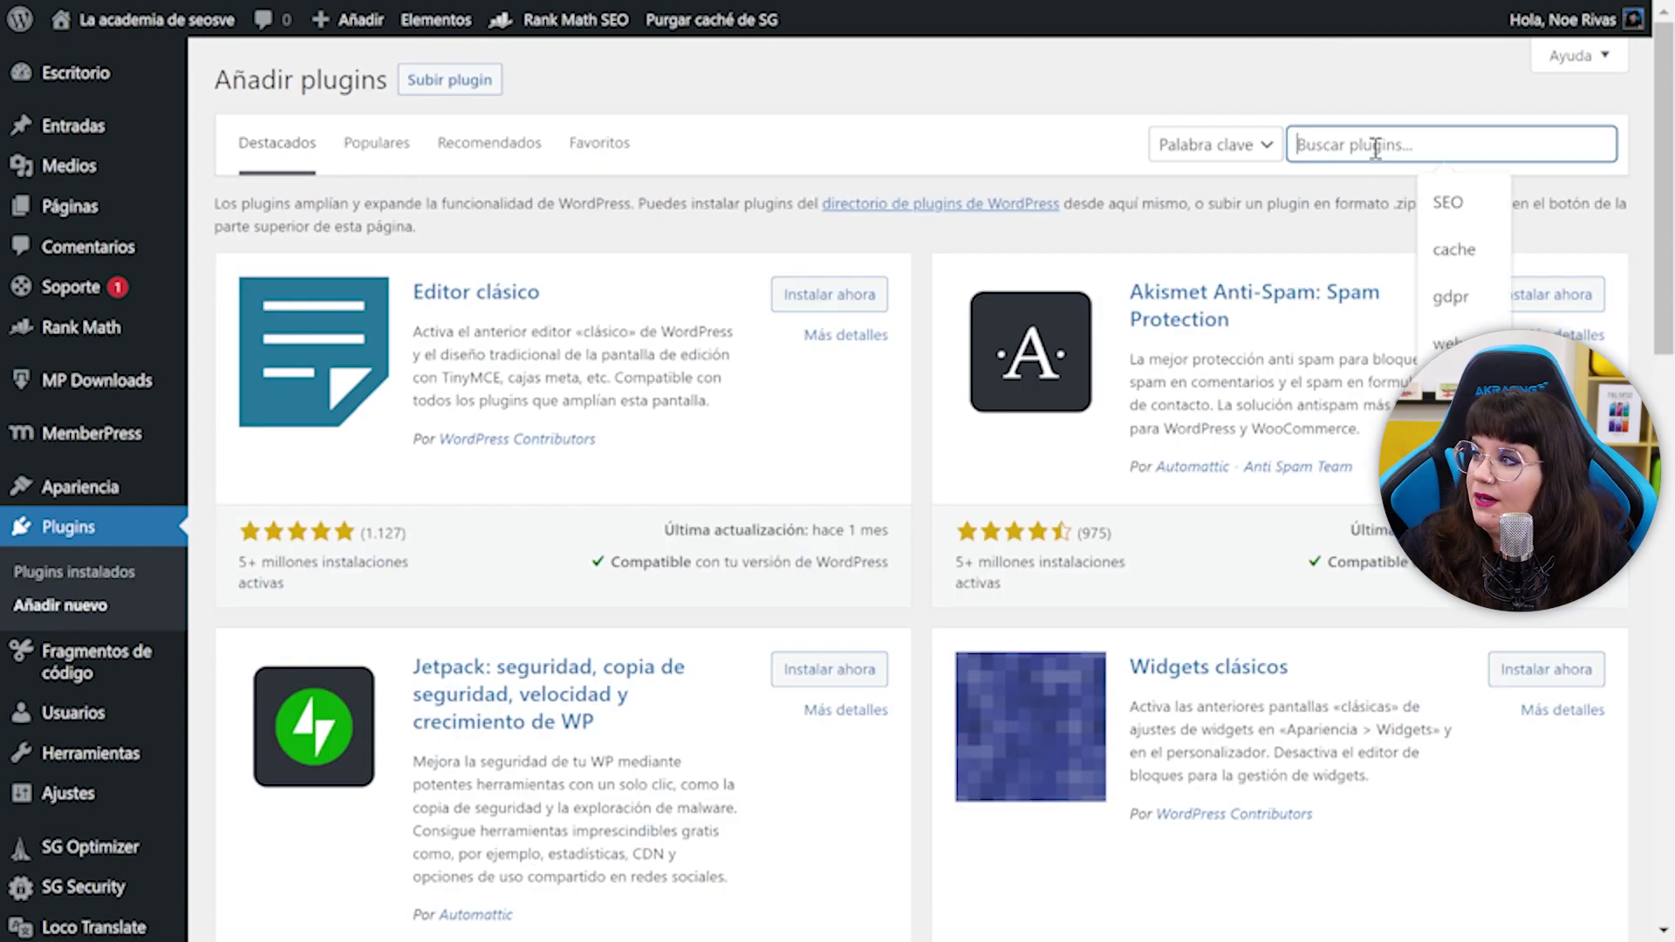
type("Site Kit")
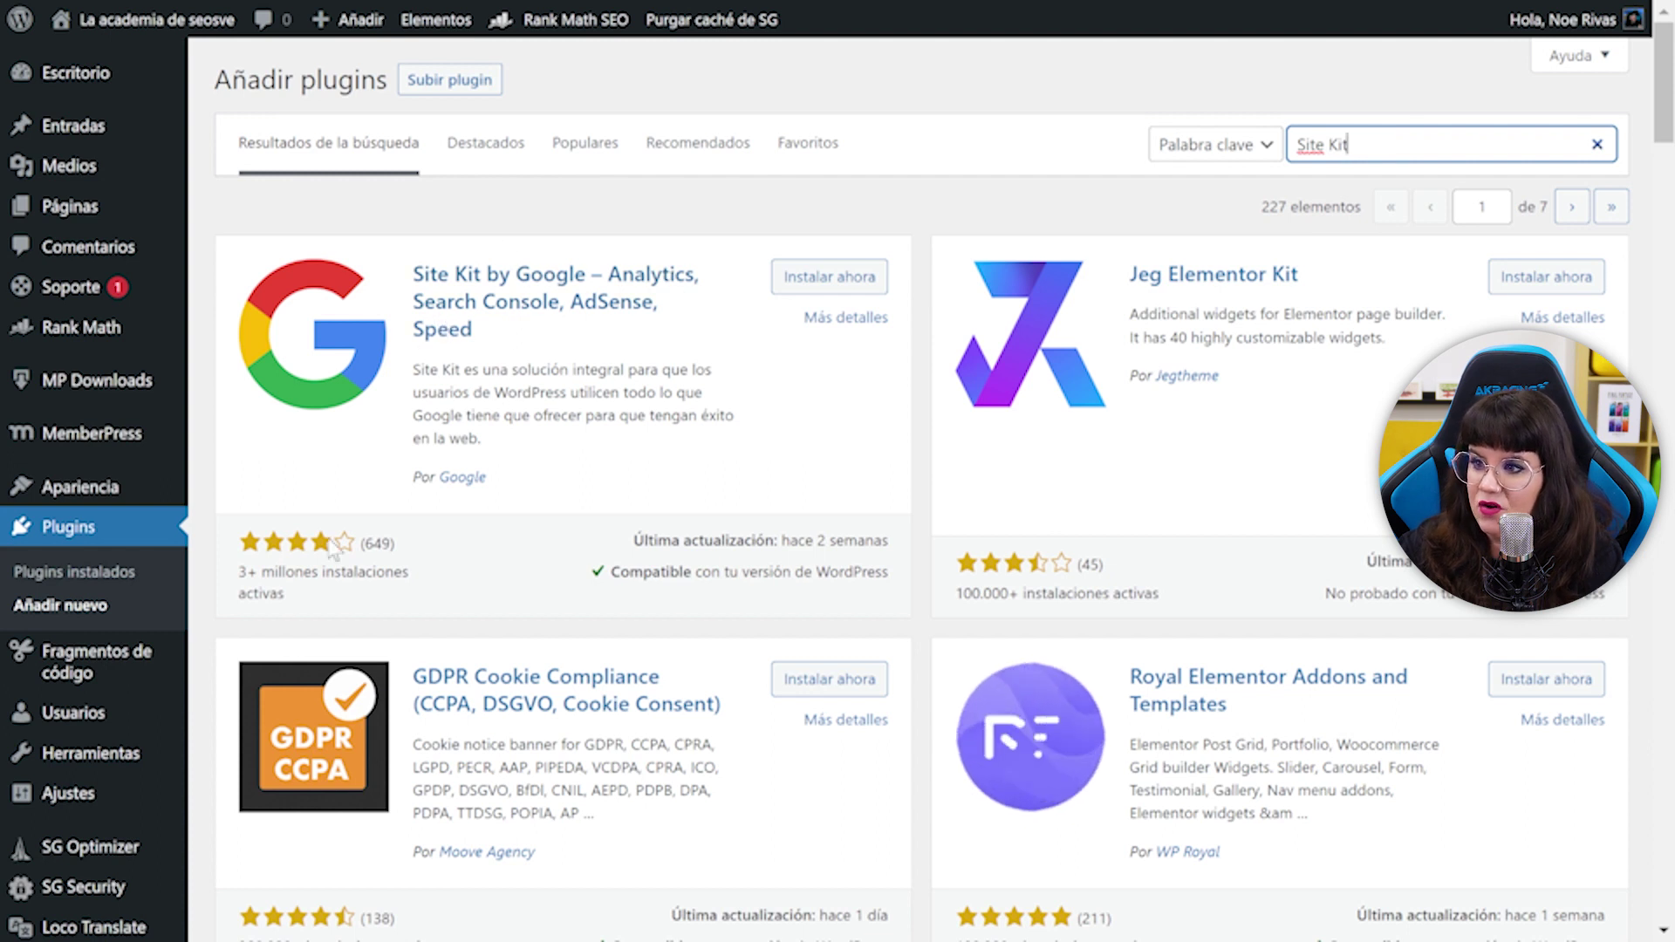
left_click(389, 559)
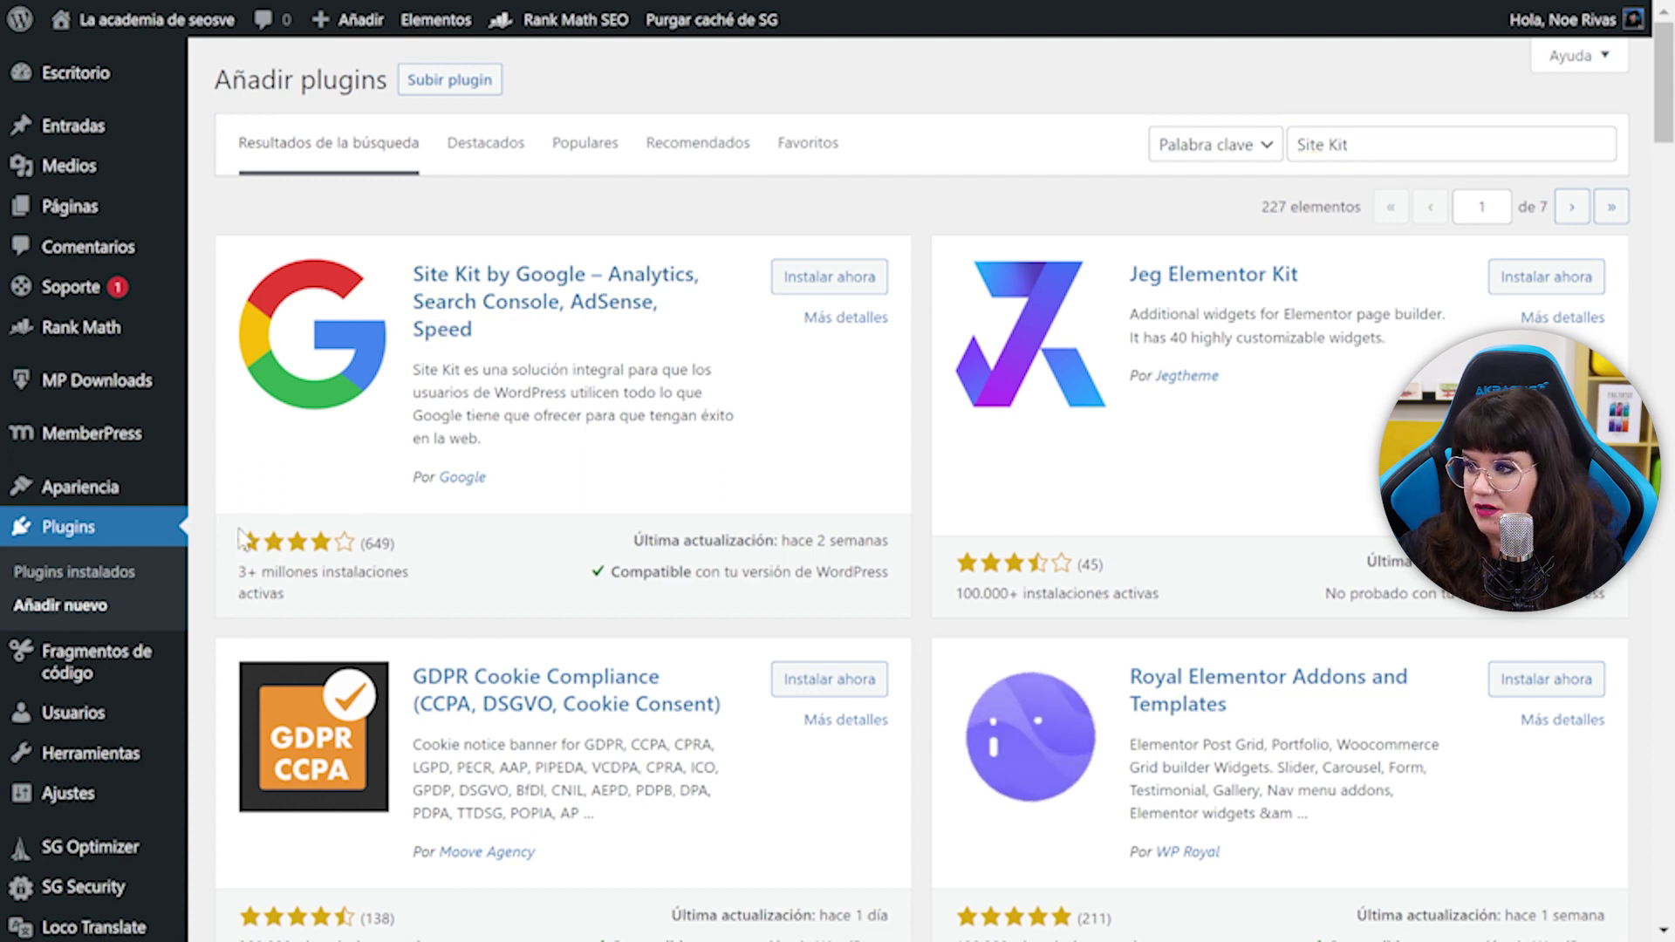
left_click_drag(388, 597, 244, 583)
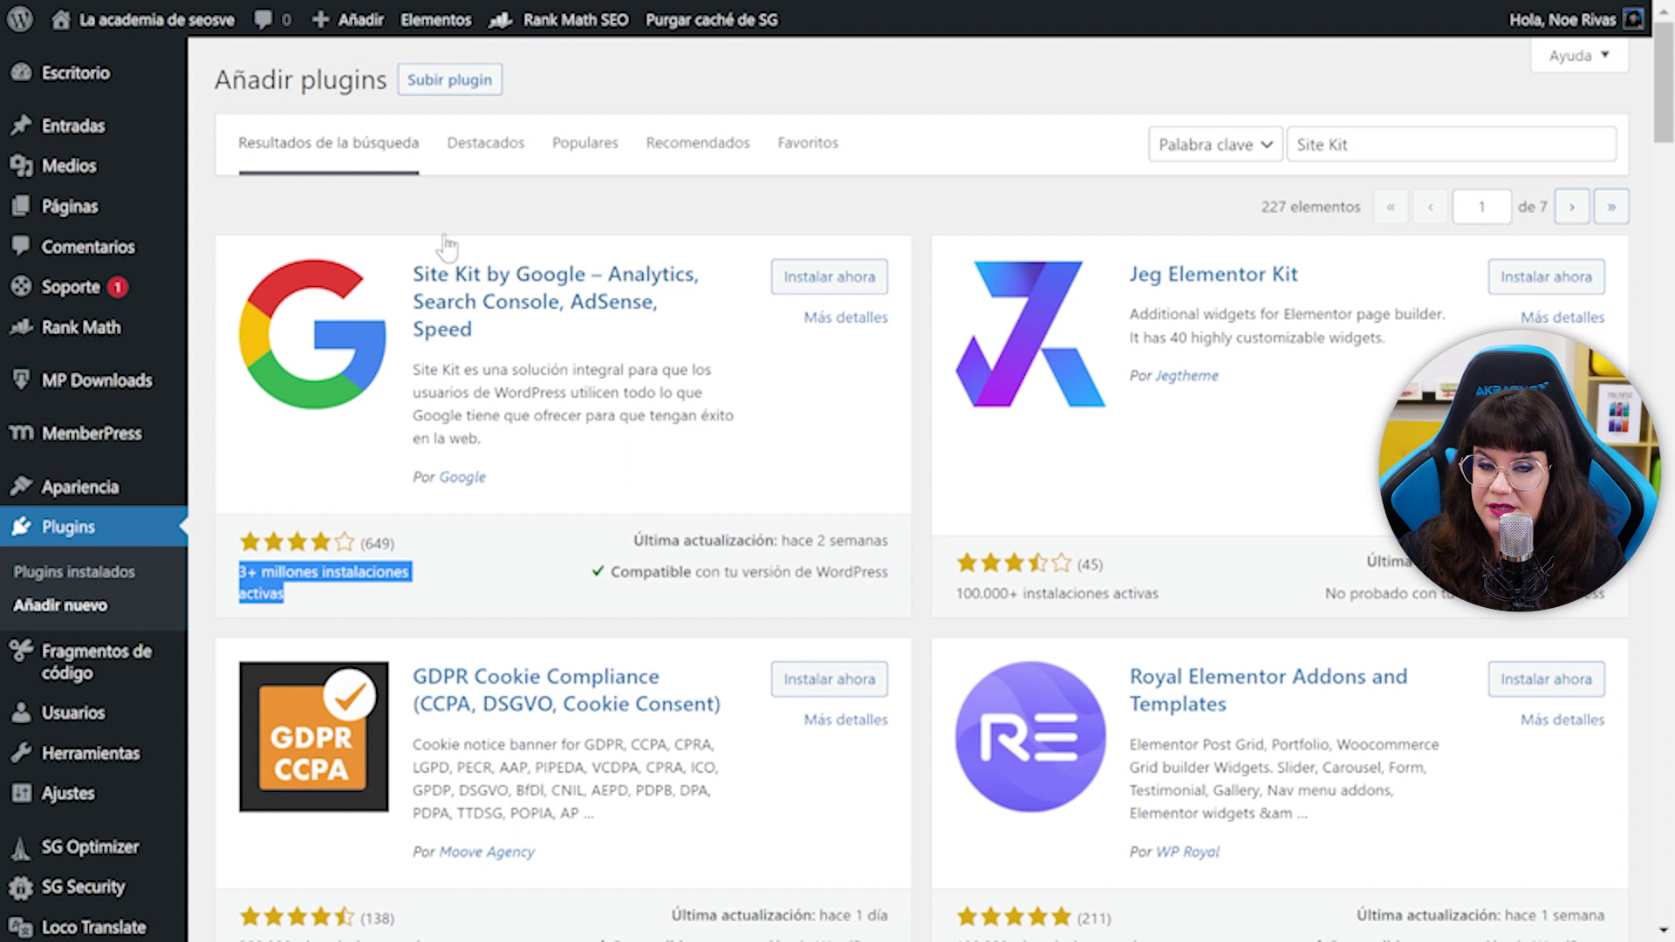
- Install and activate the Site Kit by Google plugin and start its configuration
left_click(840, 284)
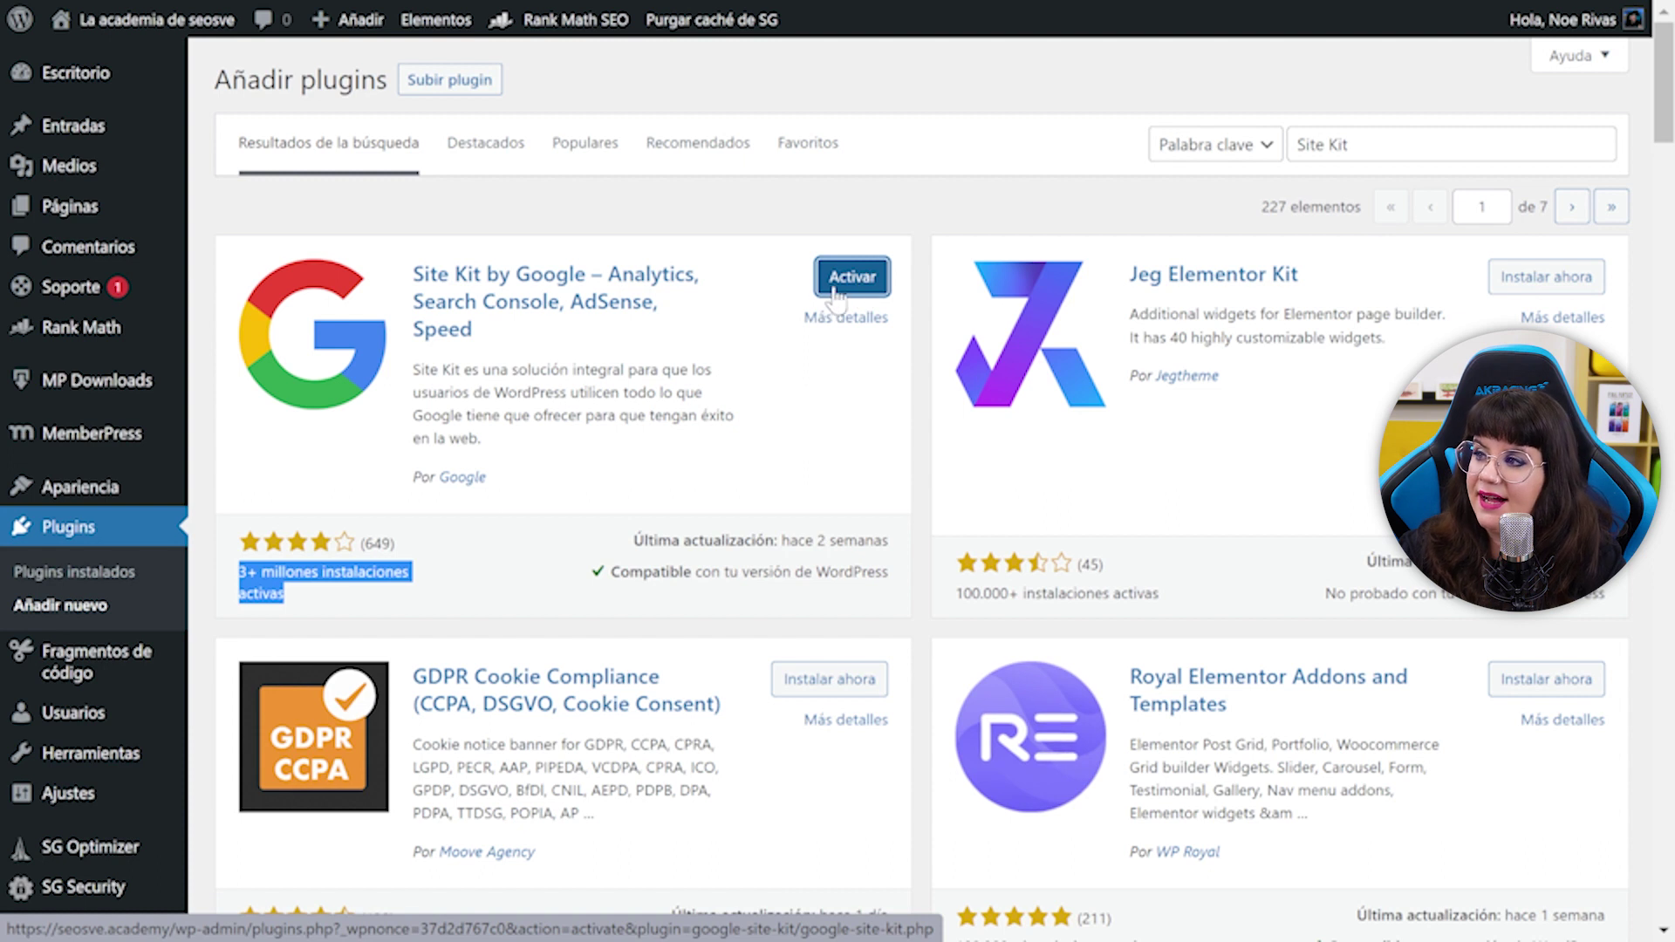
left_click(835, 283)
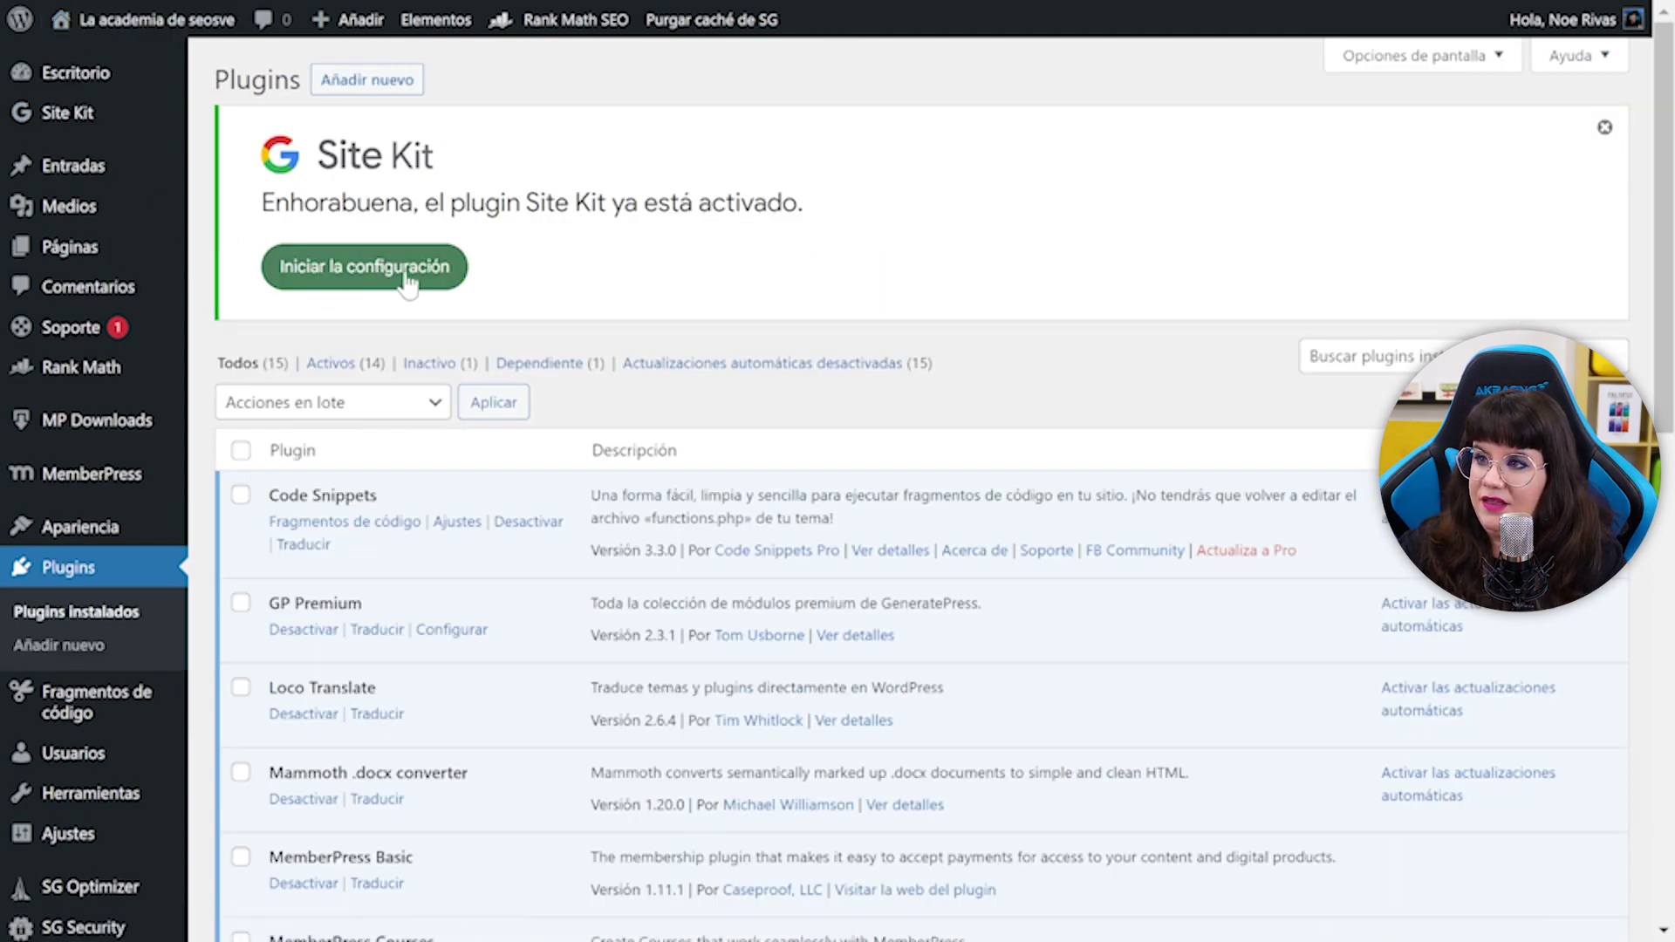
left_click(407, 281)
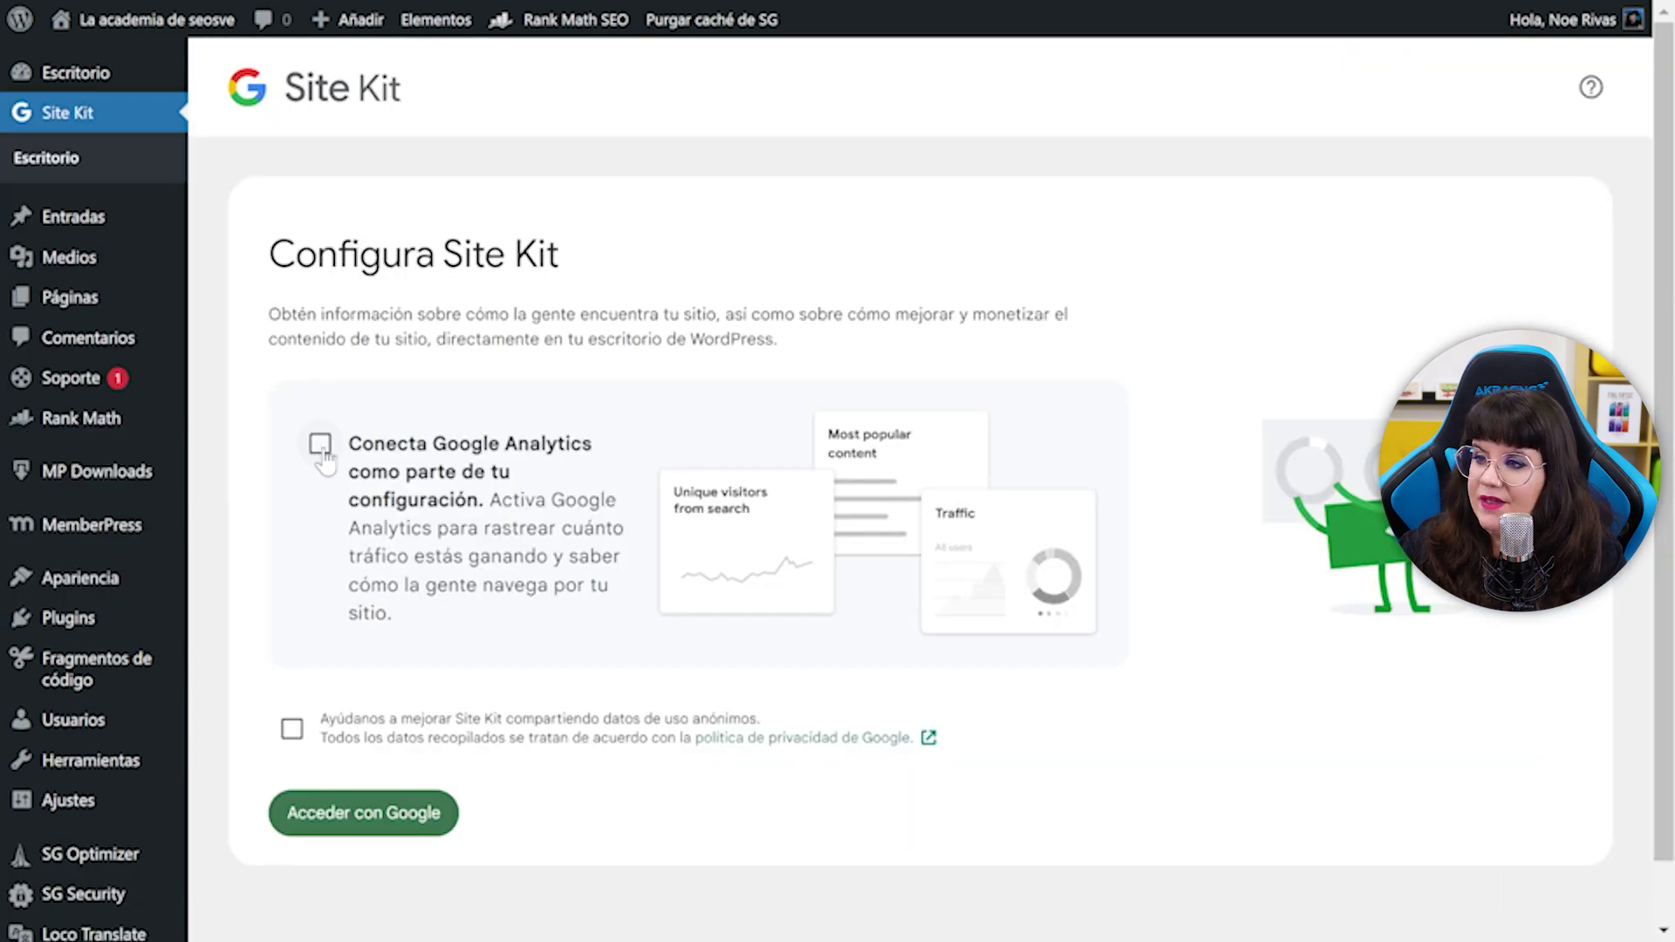
- Include the Google Analytics connection in the Site Kit setup and sign in with the Google account, granting all requested access
left_click(320, 449)
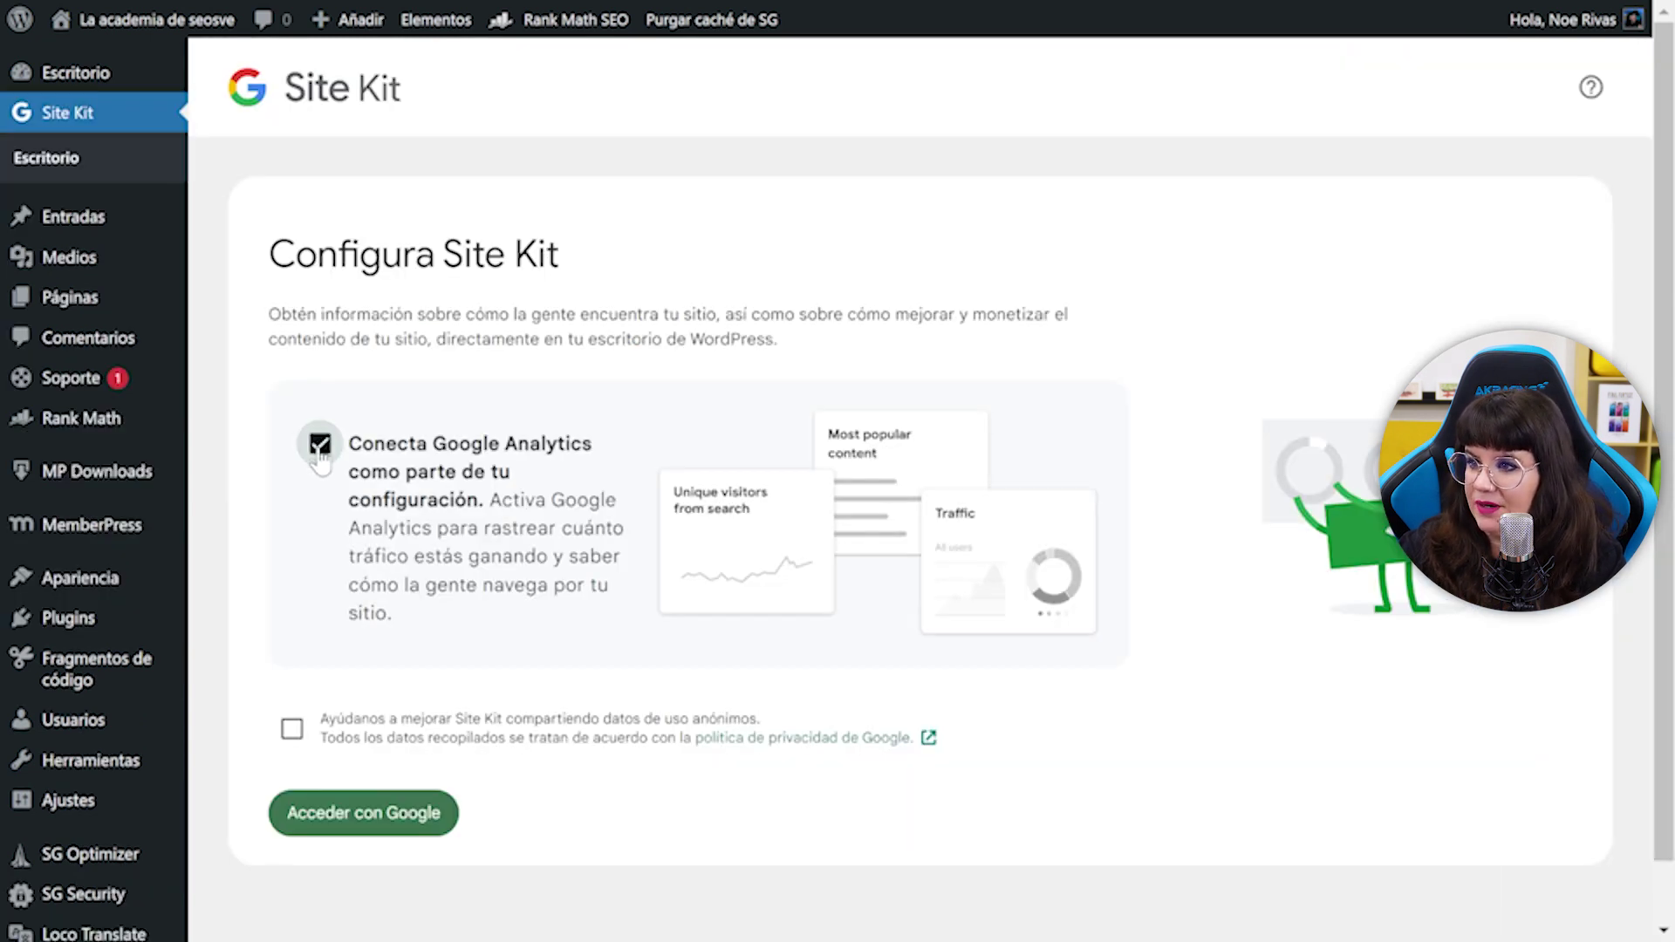
left_click(387, 820)
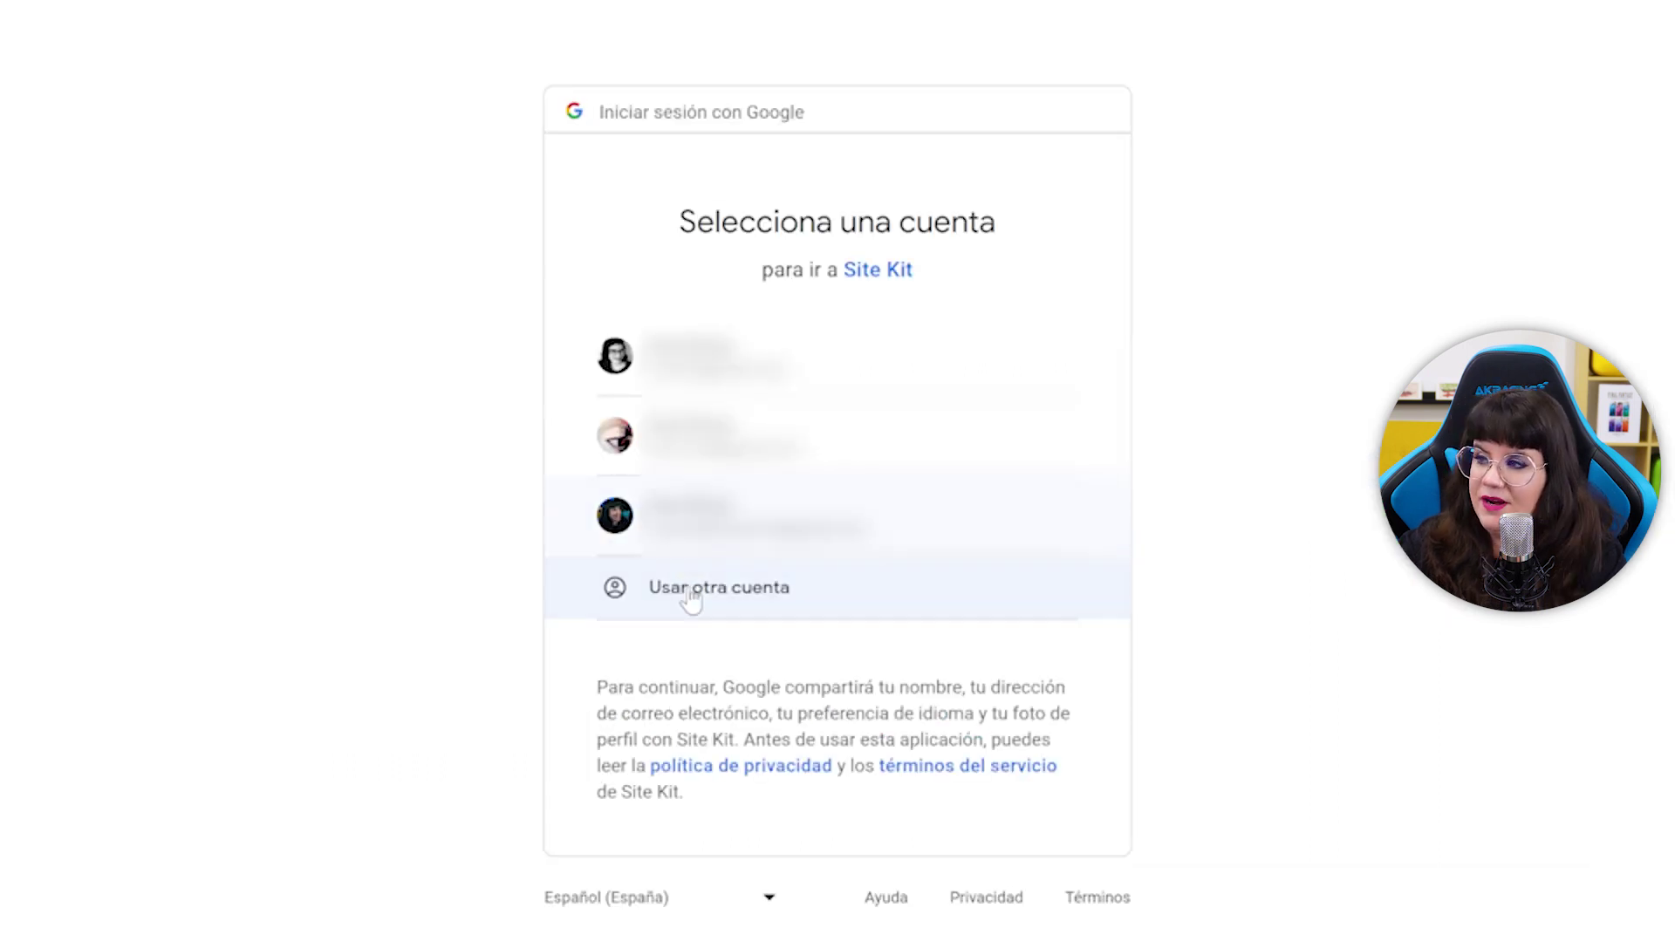
left_click(677, 546)
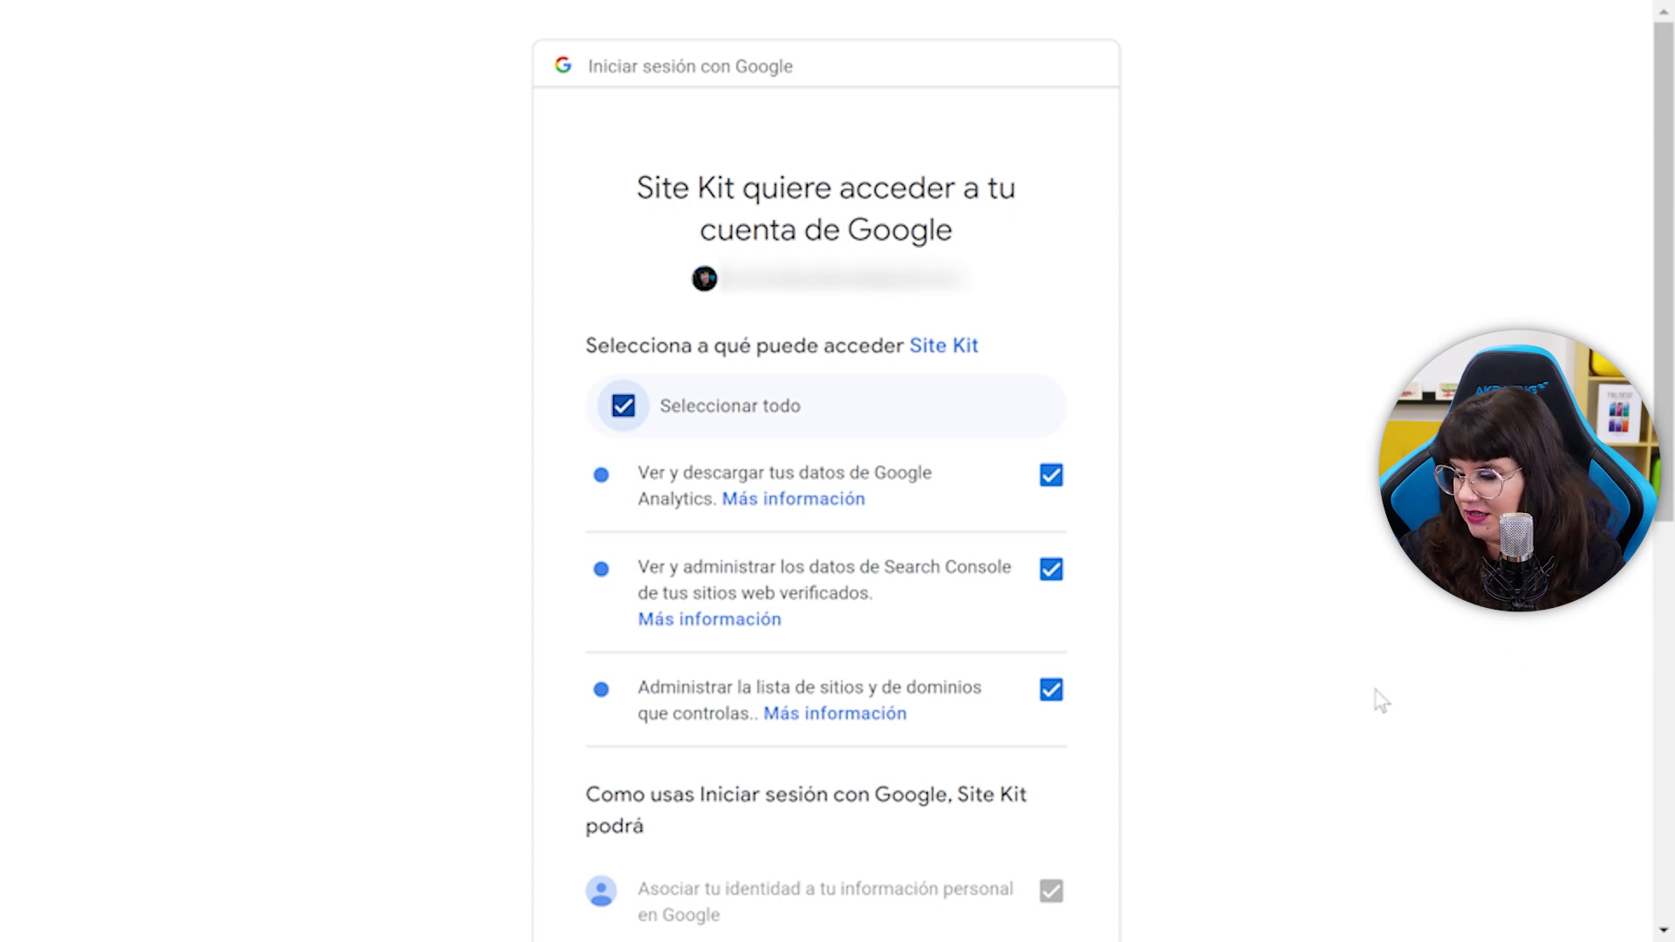
scroll(910, 620, "down", 9)
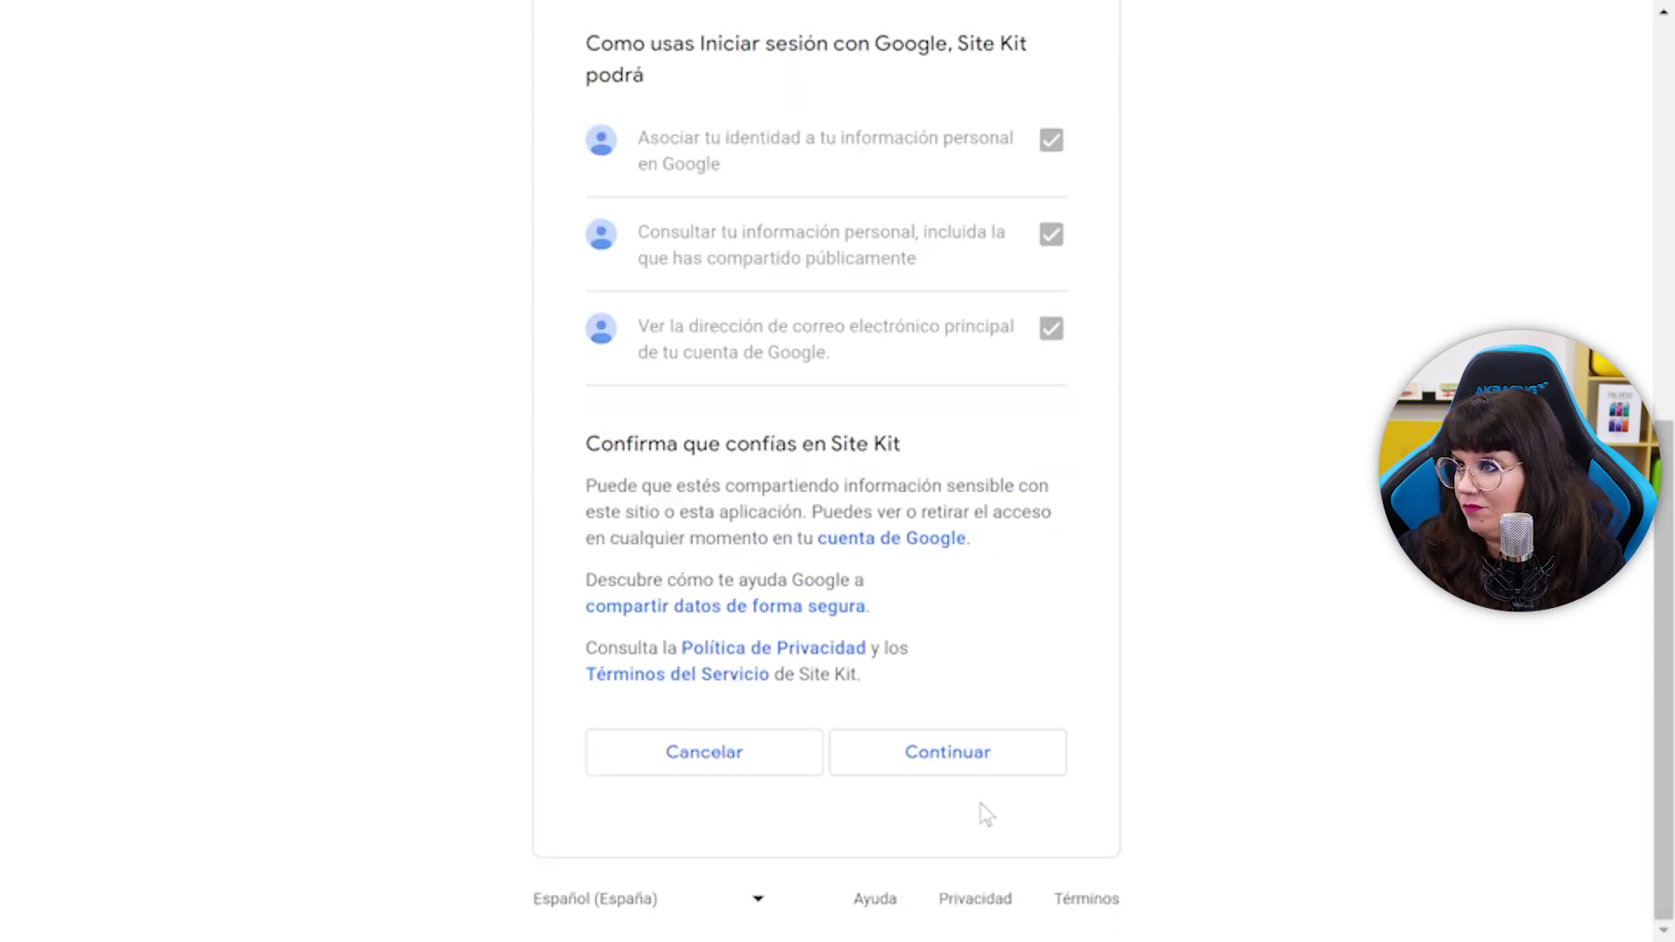
left_click(910, 753)
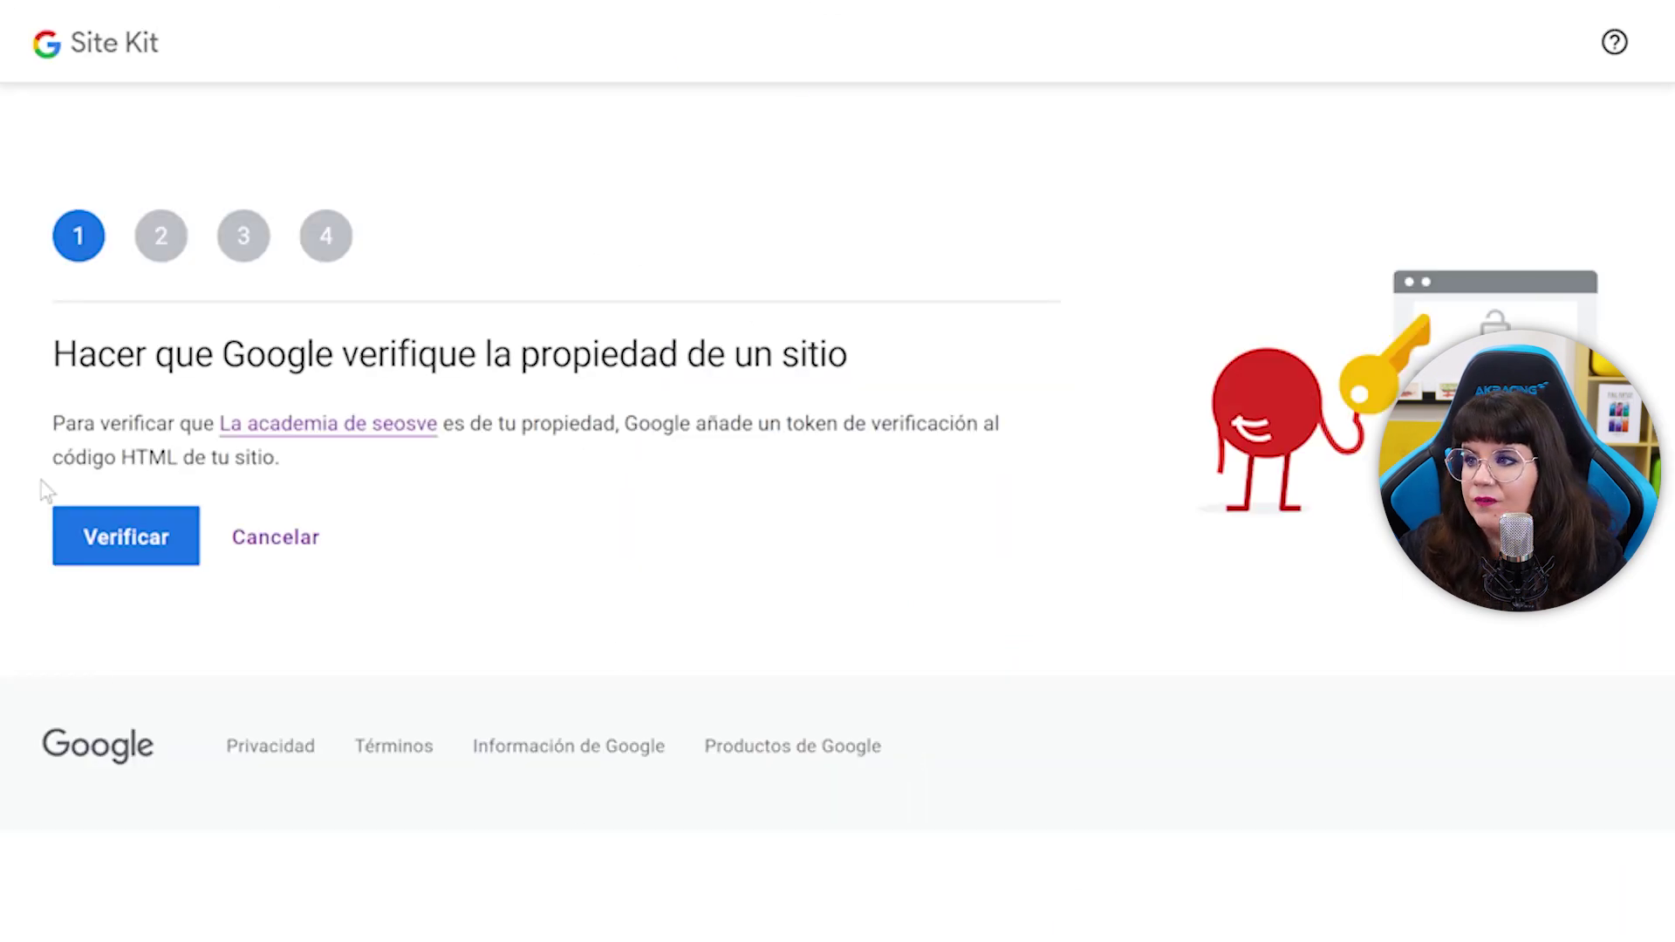
- Verify the ownership of La academia de seosve with Google and set up Search Console for it
left_click(128, 556)
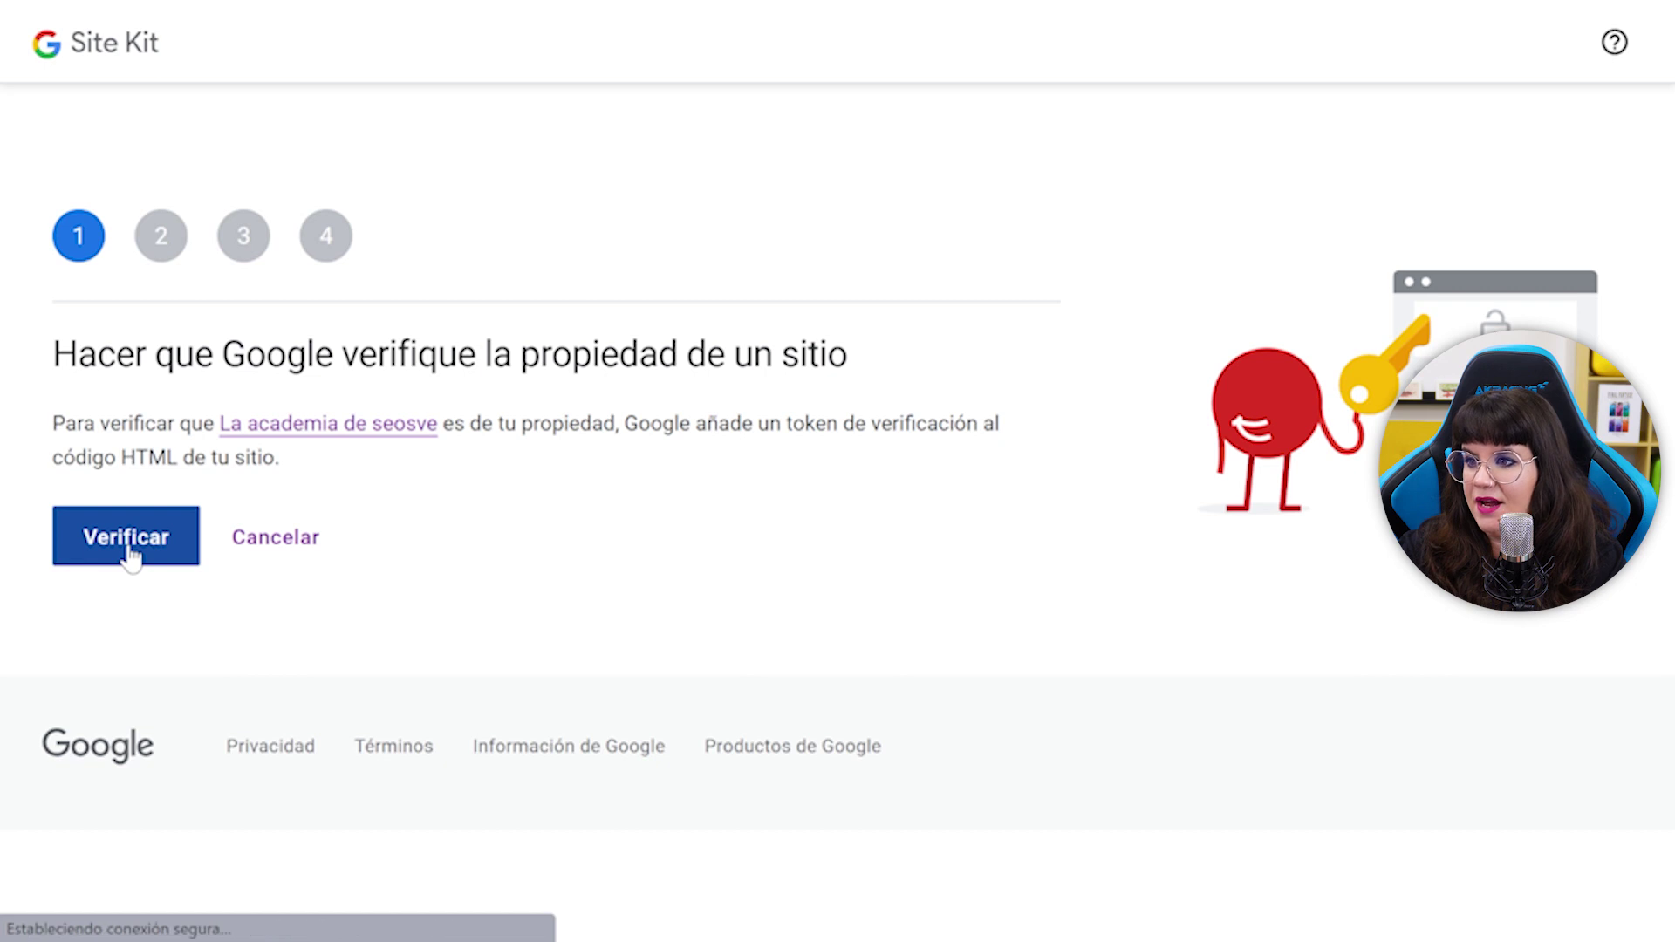
left_click_drag(54, 354, 731, 320)
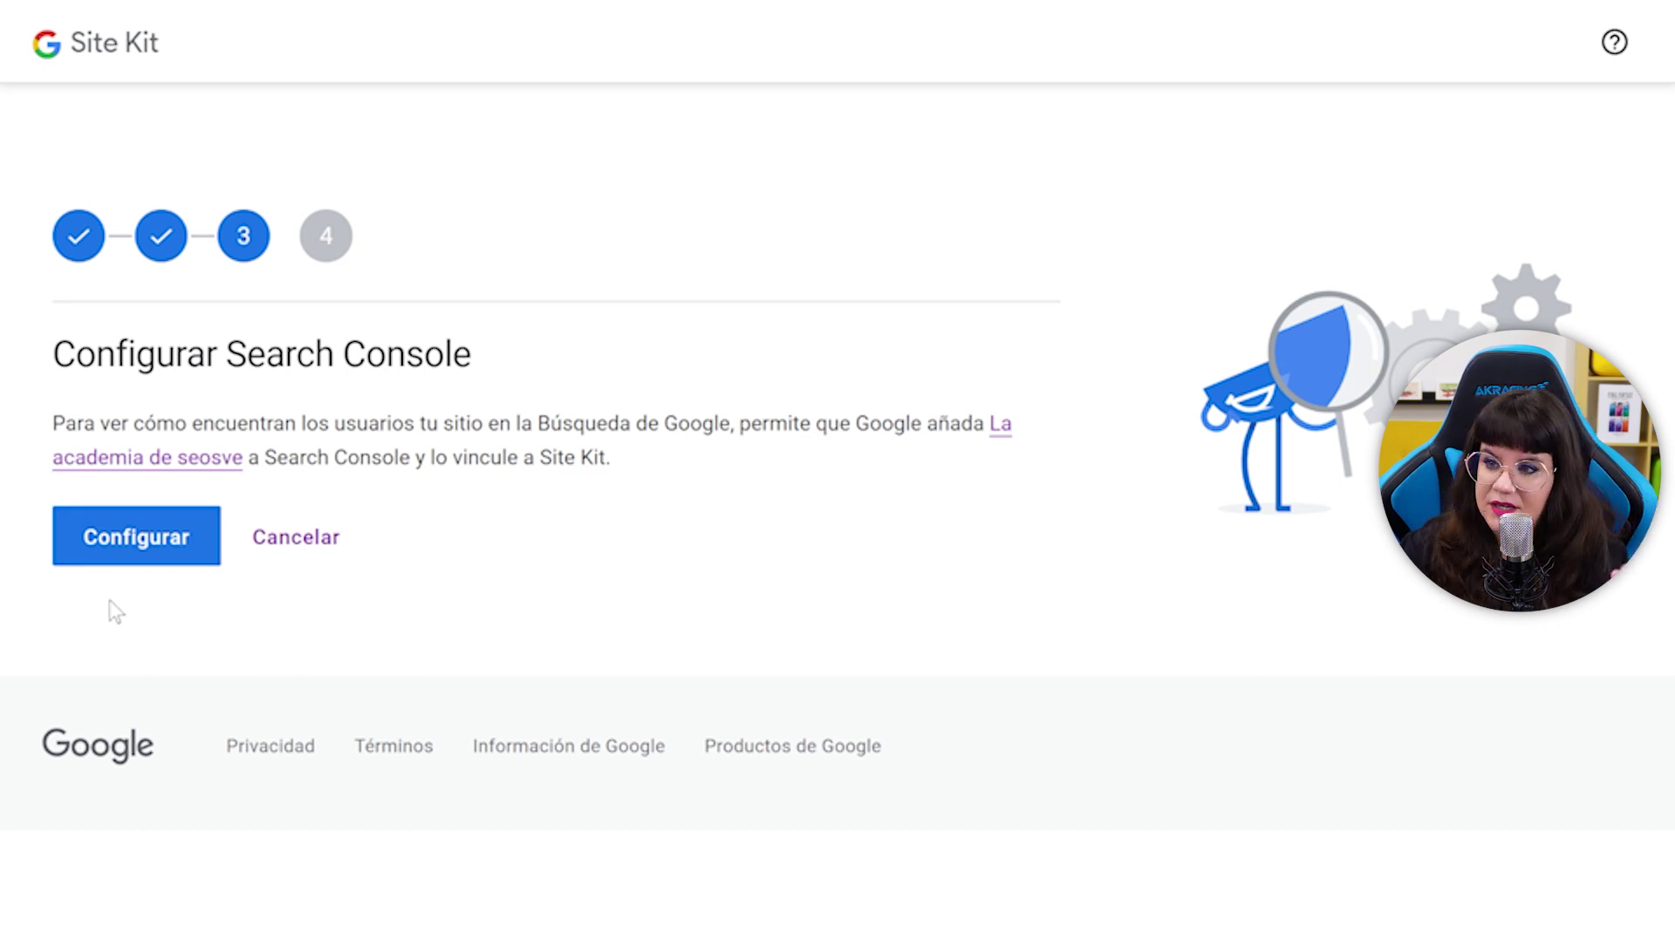
left_click(120, 541)
left_click(120, 538)
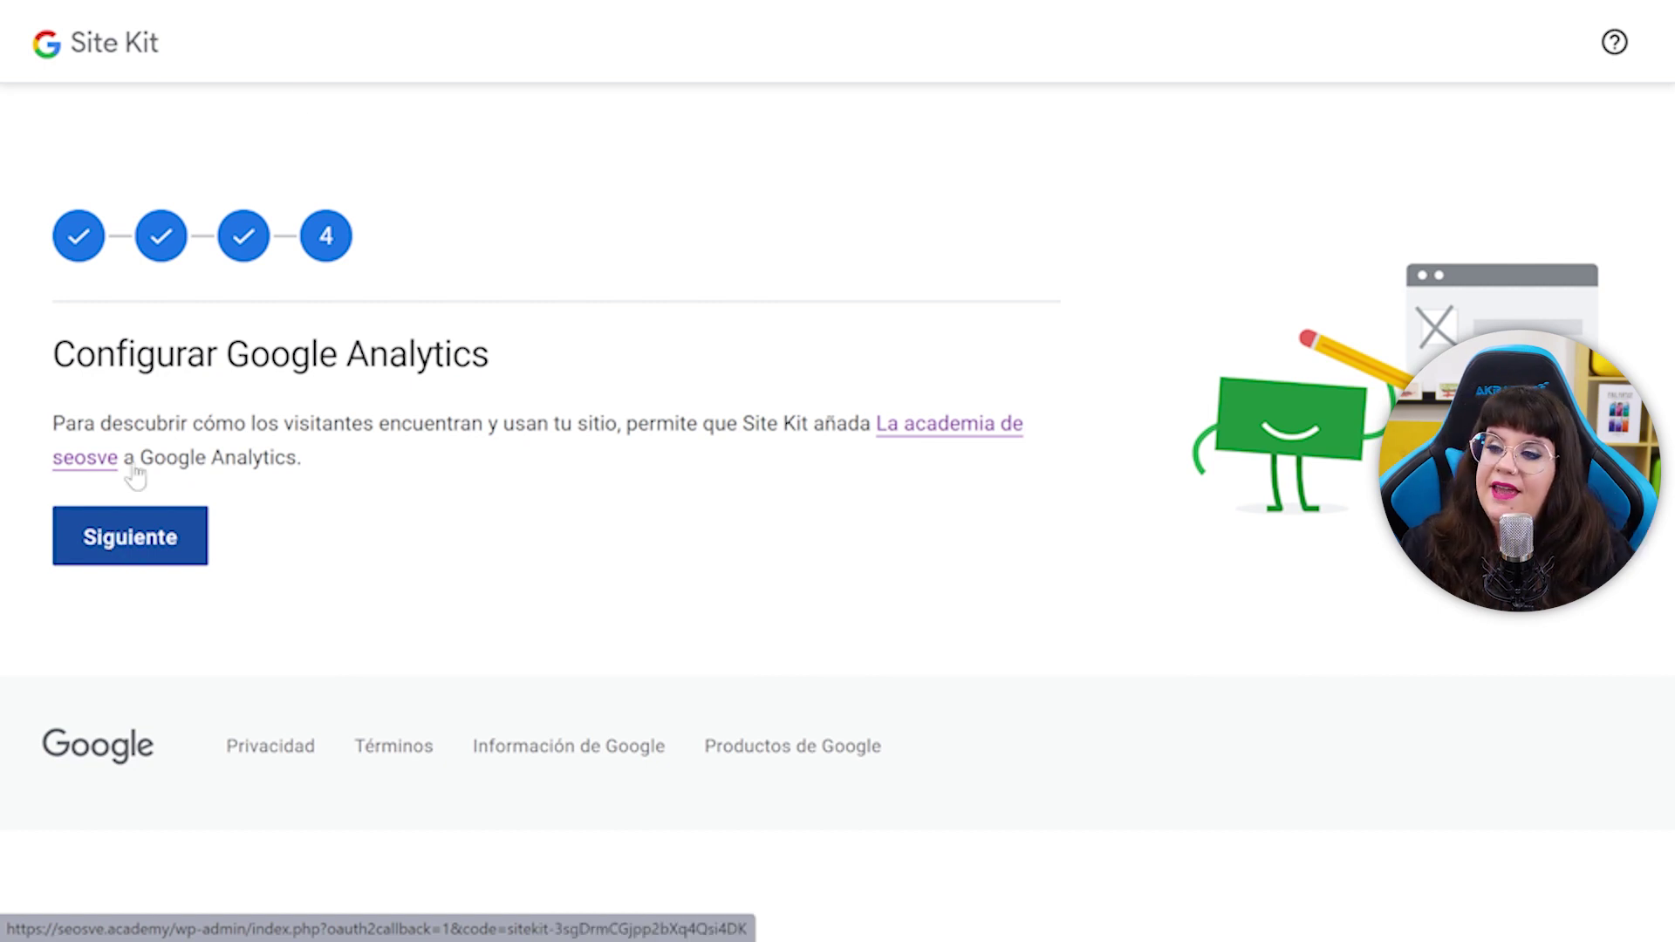
- Configure Analytics with the seosve (la academia) account and property and the seosve.academy data stream, granting the additional permissions
left_click(187, 565)
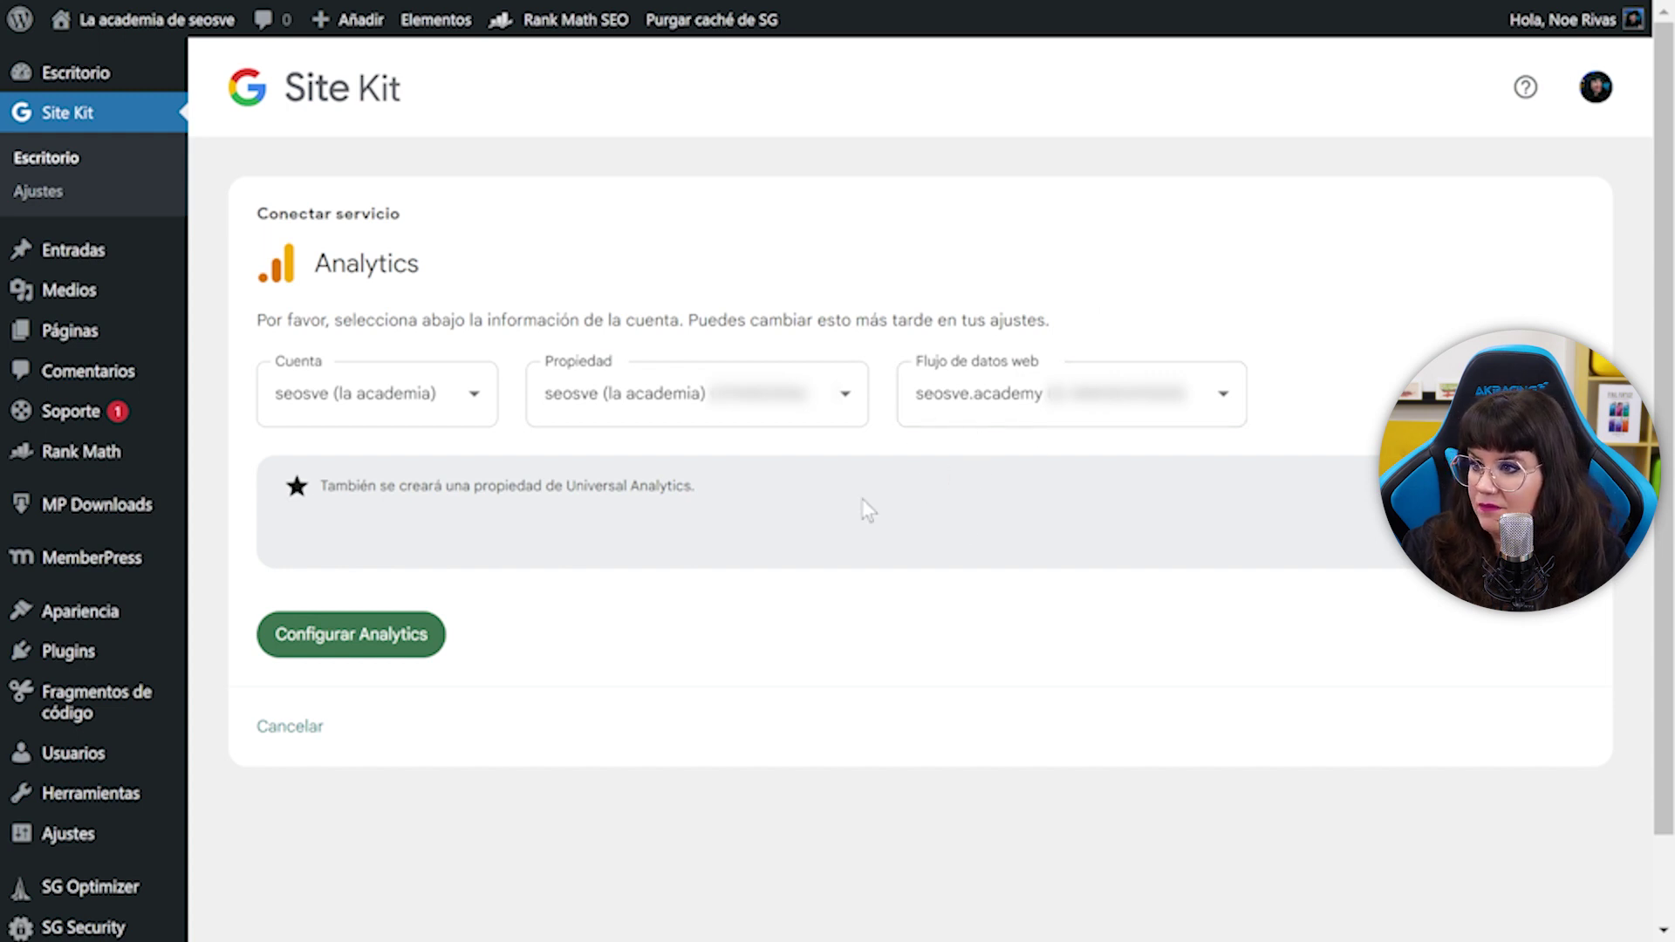
left_click(390, 645)
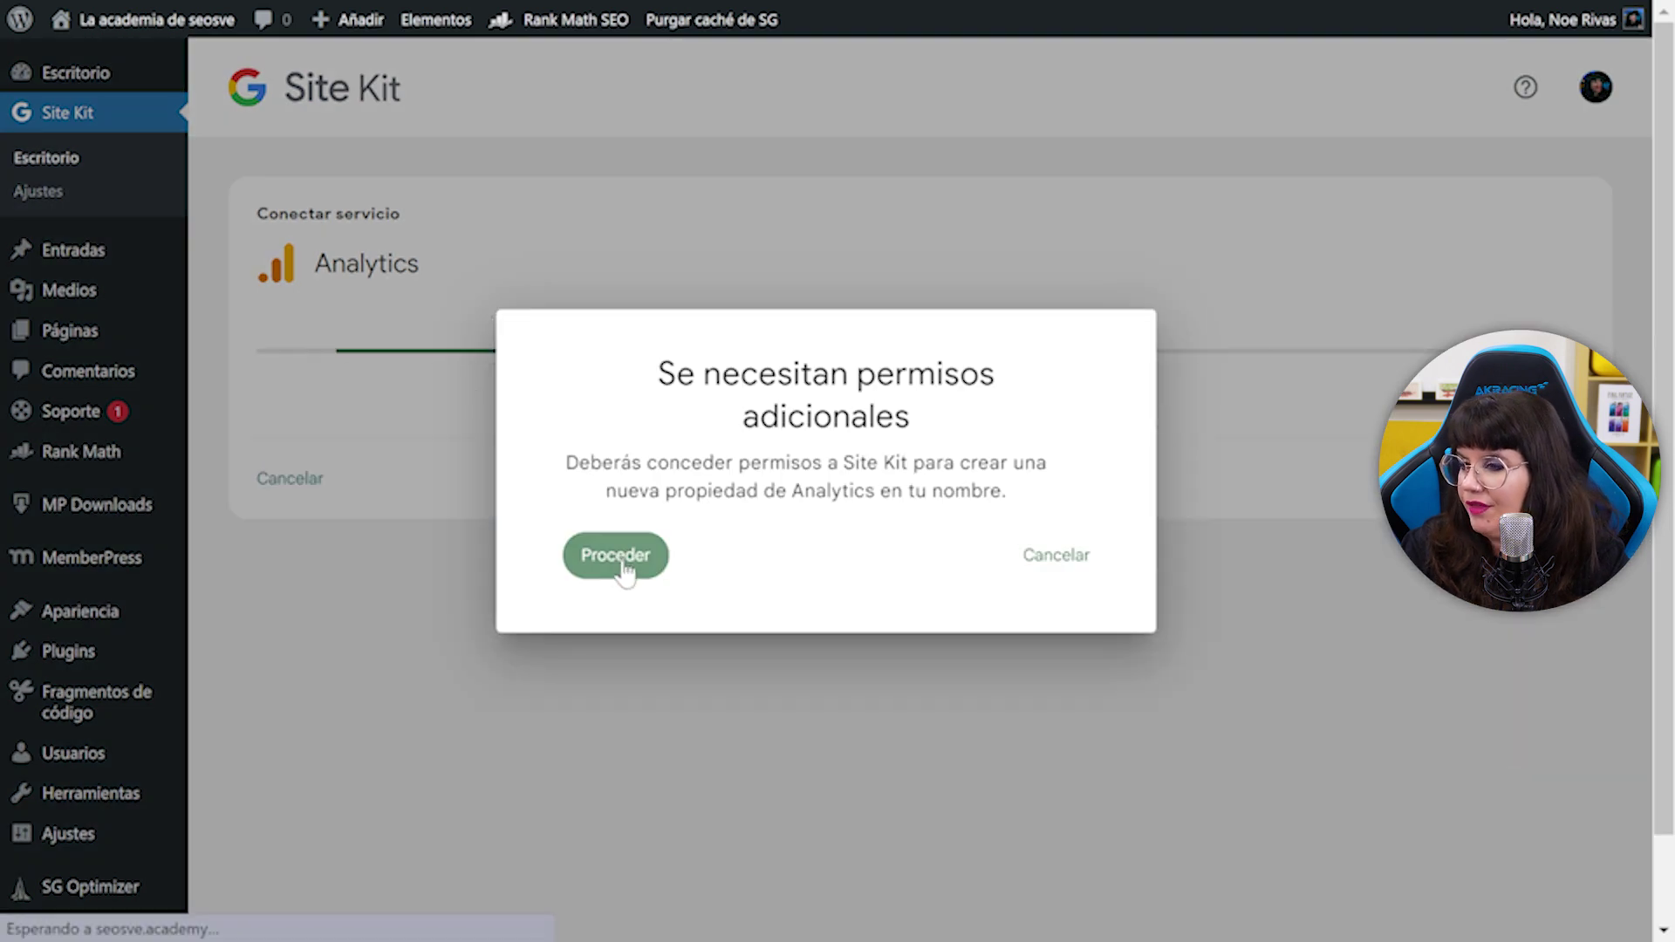
left_click(620, 576)
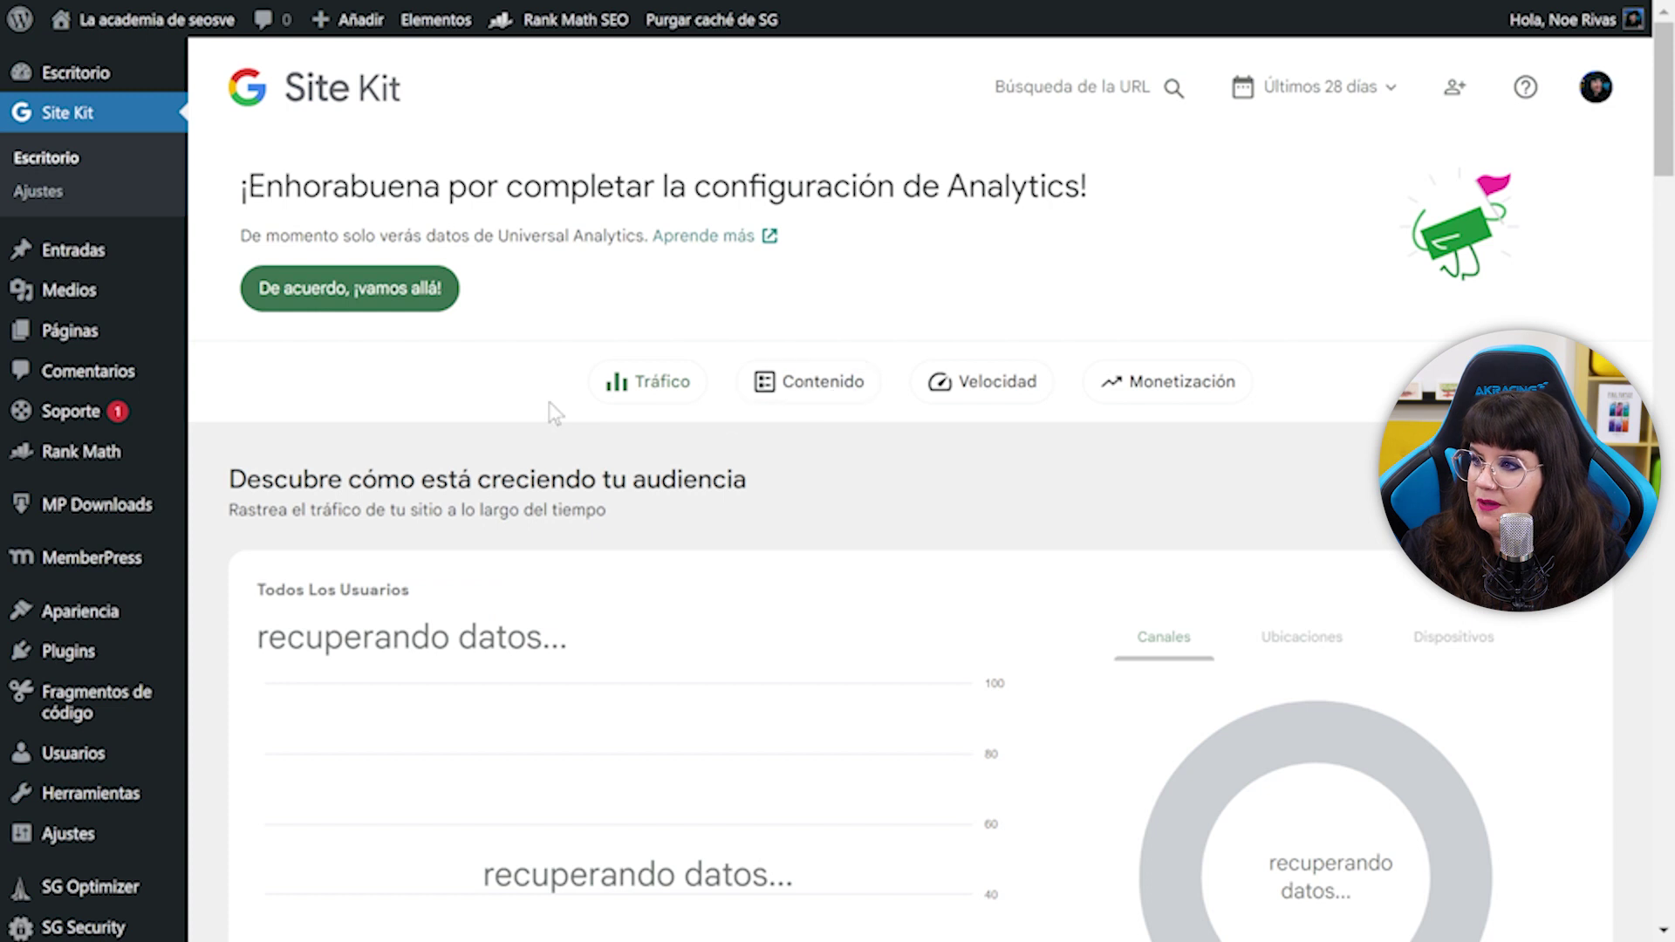
- Examine the traffic, content, speed and monetization sections of the Site Kit dashboard
left_click(807, 390)
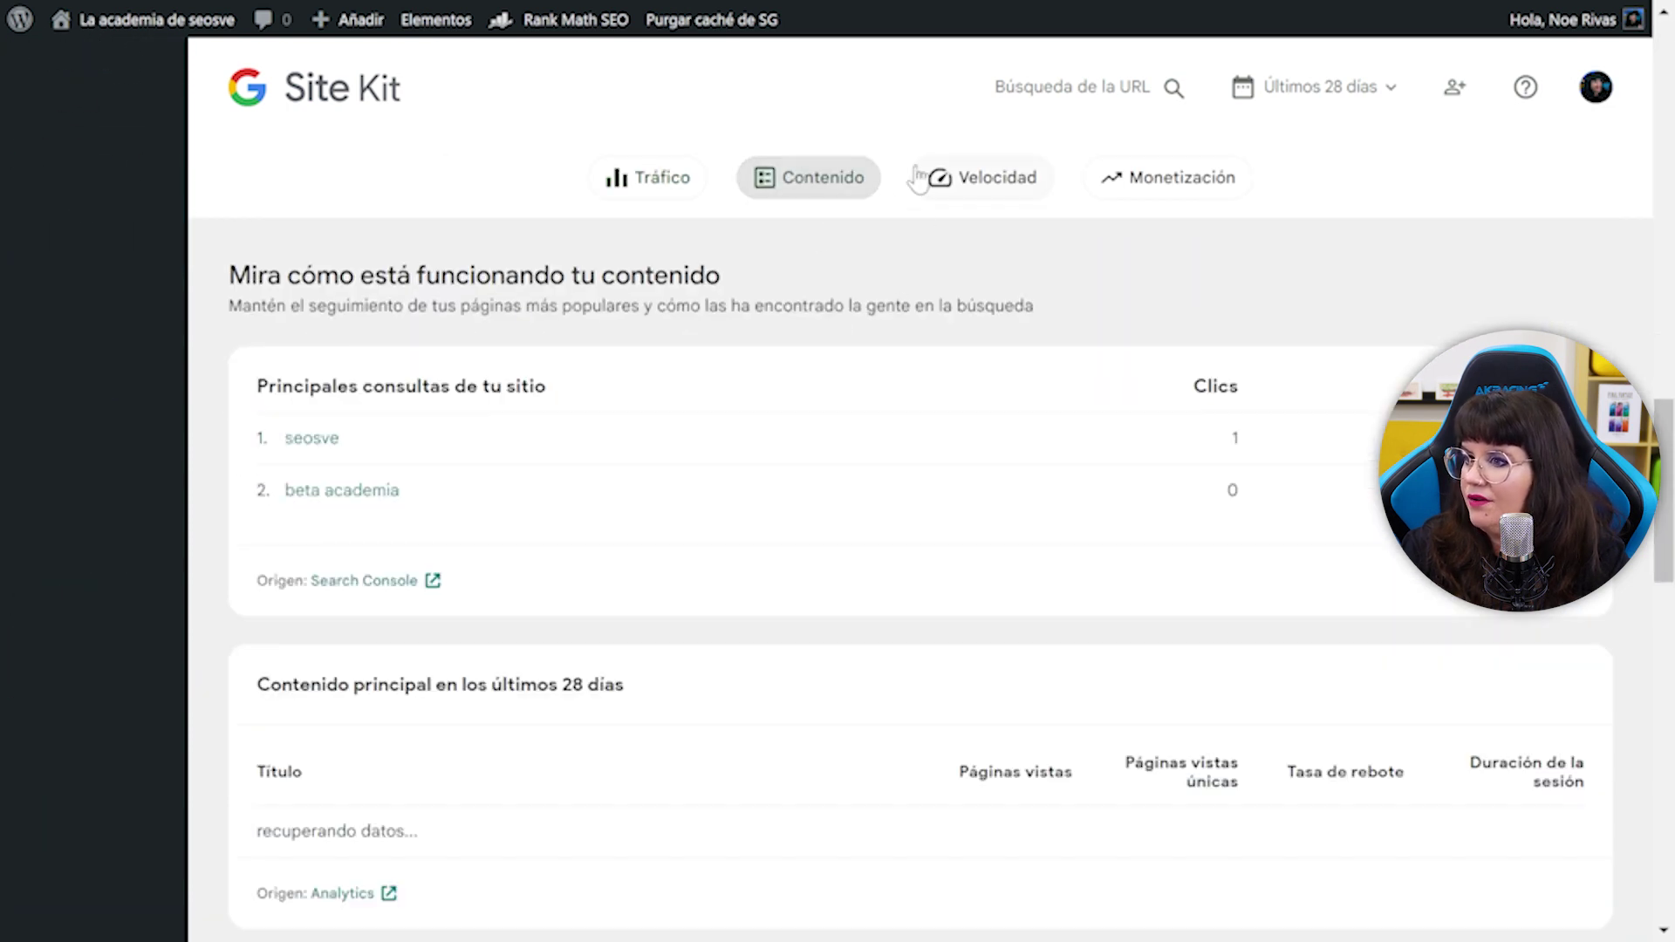
left_click(1001, 197)
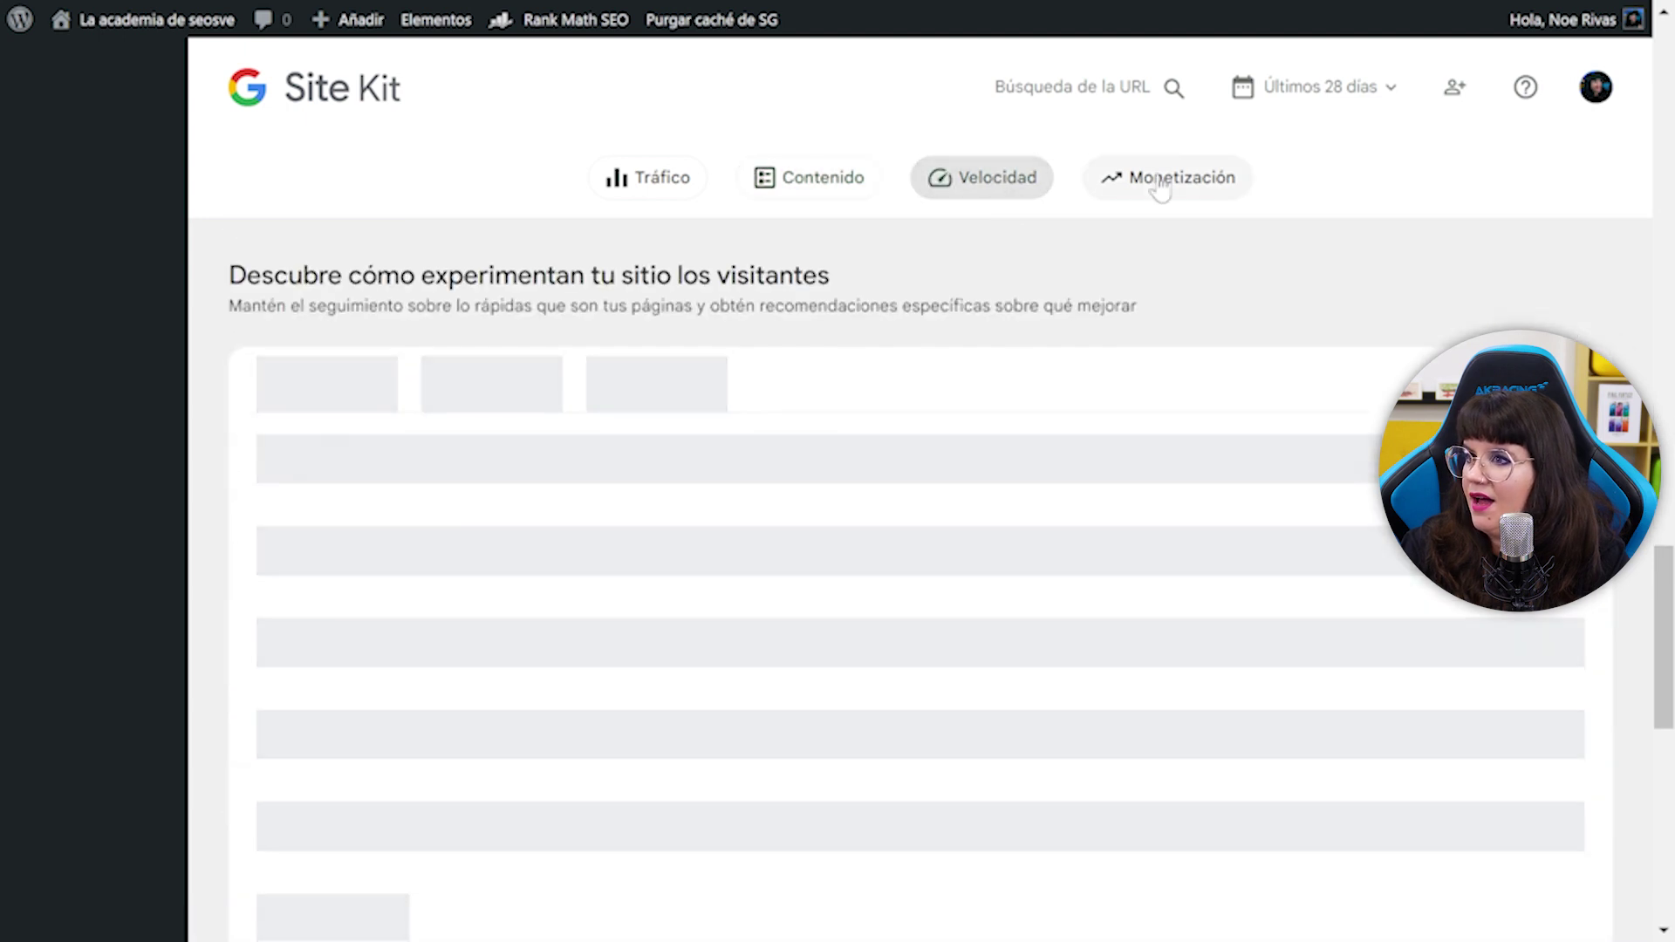
left_click(1158, 196)
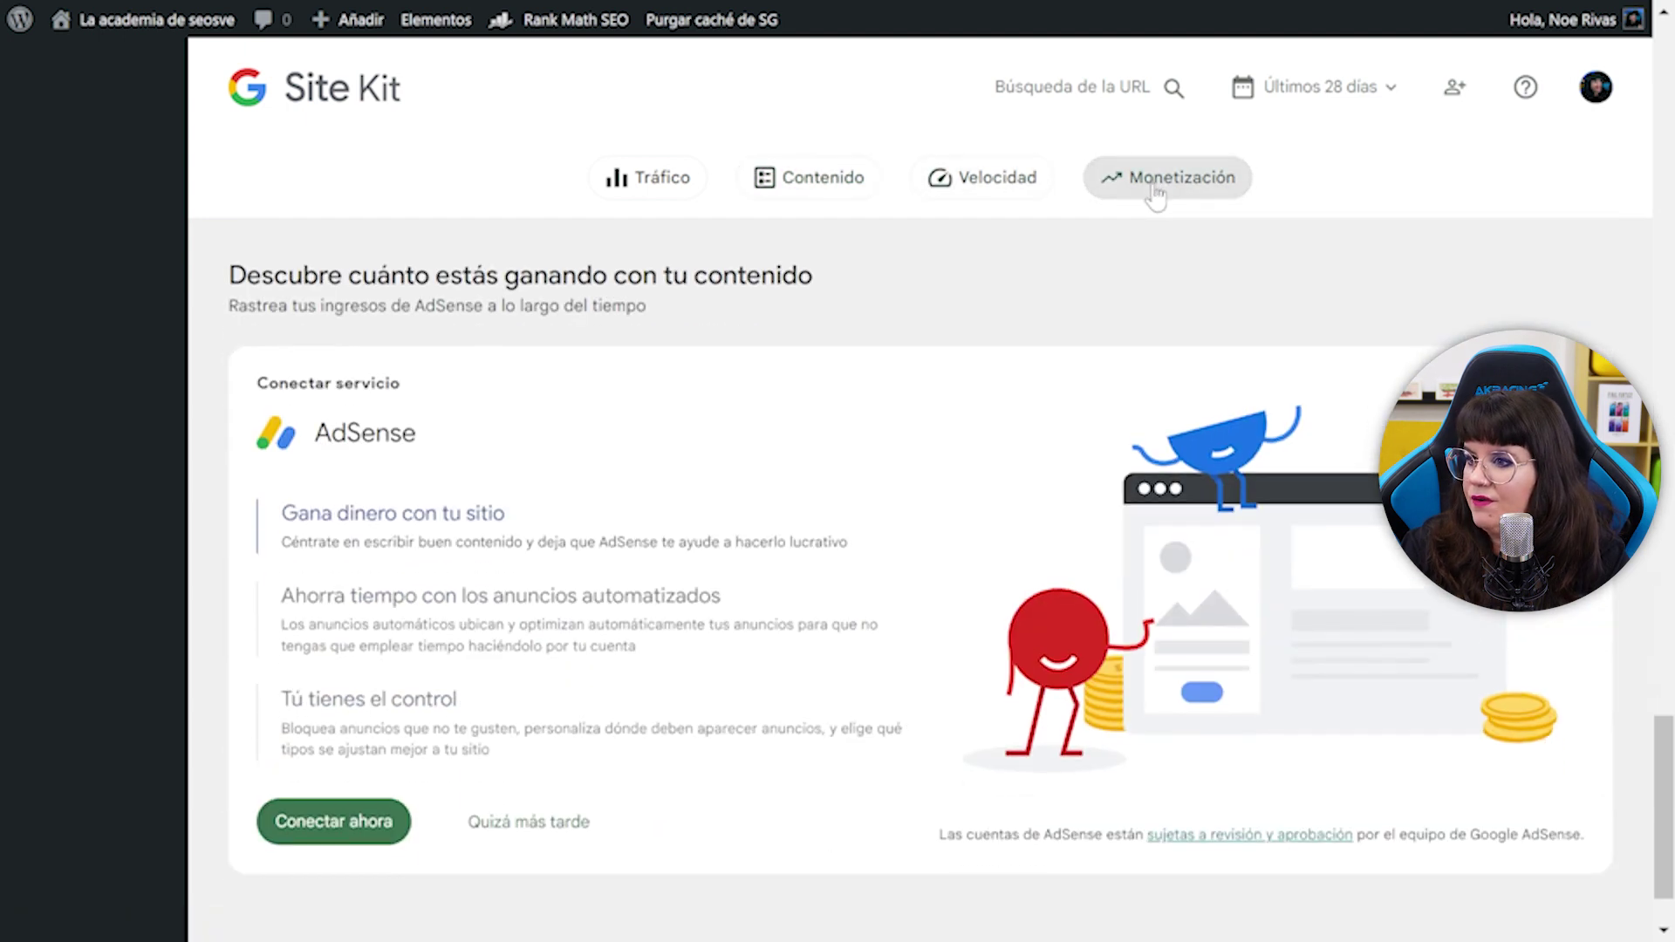
scroll(792, 796, "up", 10)
scroll(791, 795, "up", 15)
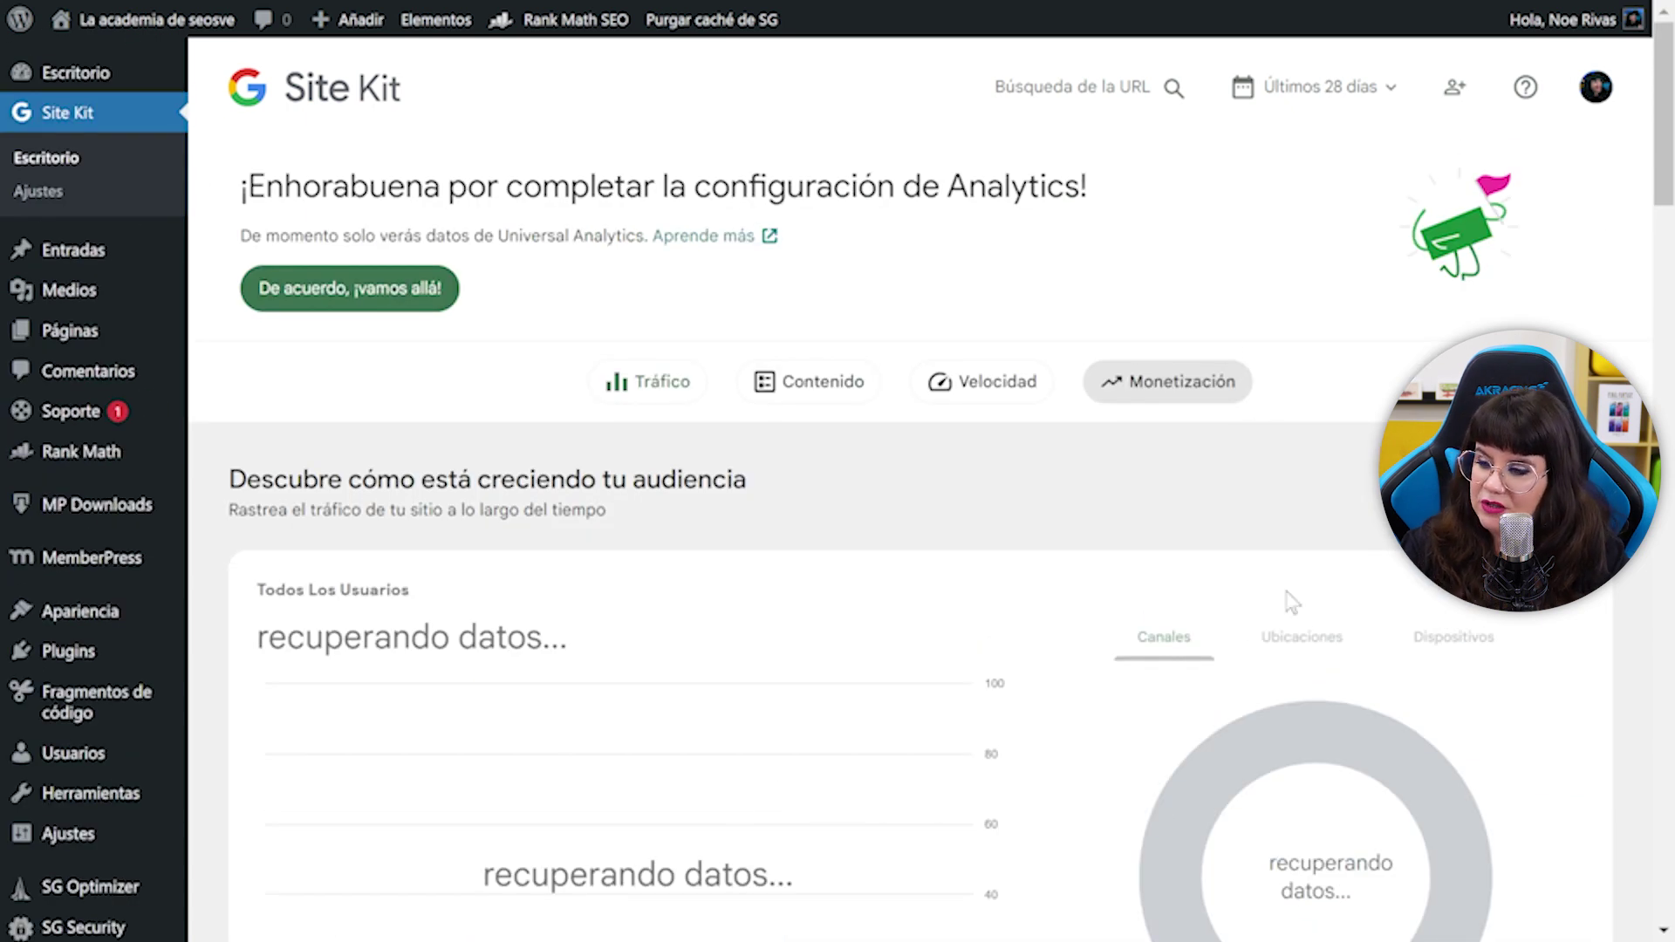
scroll(733, 555, "down", 10)
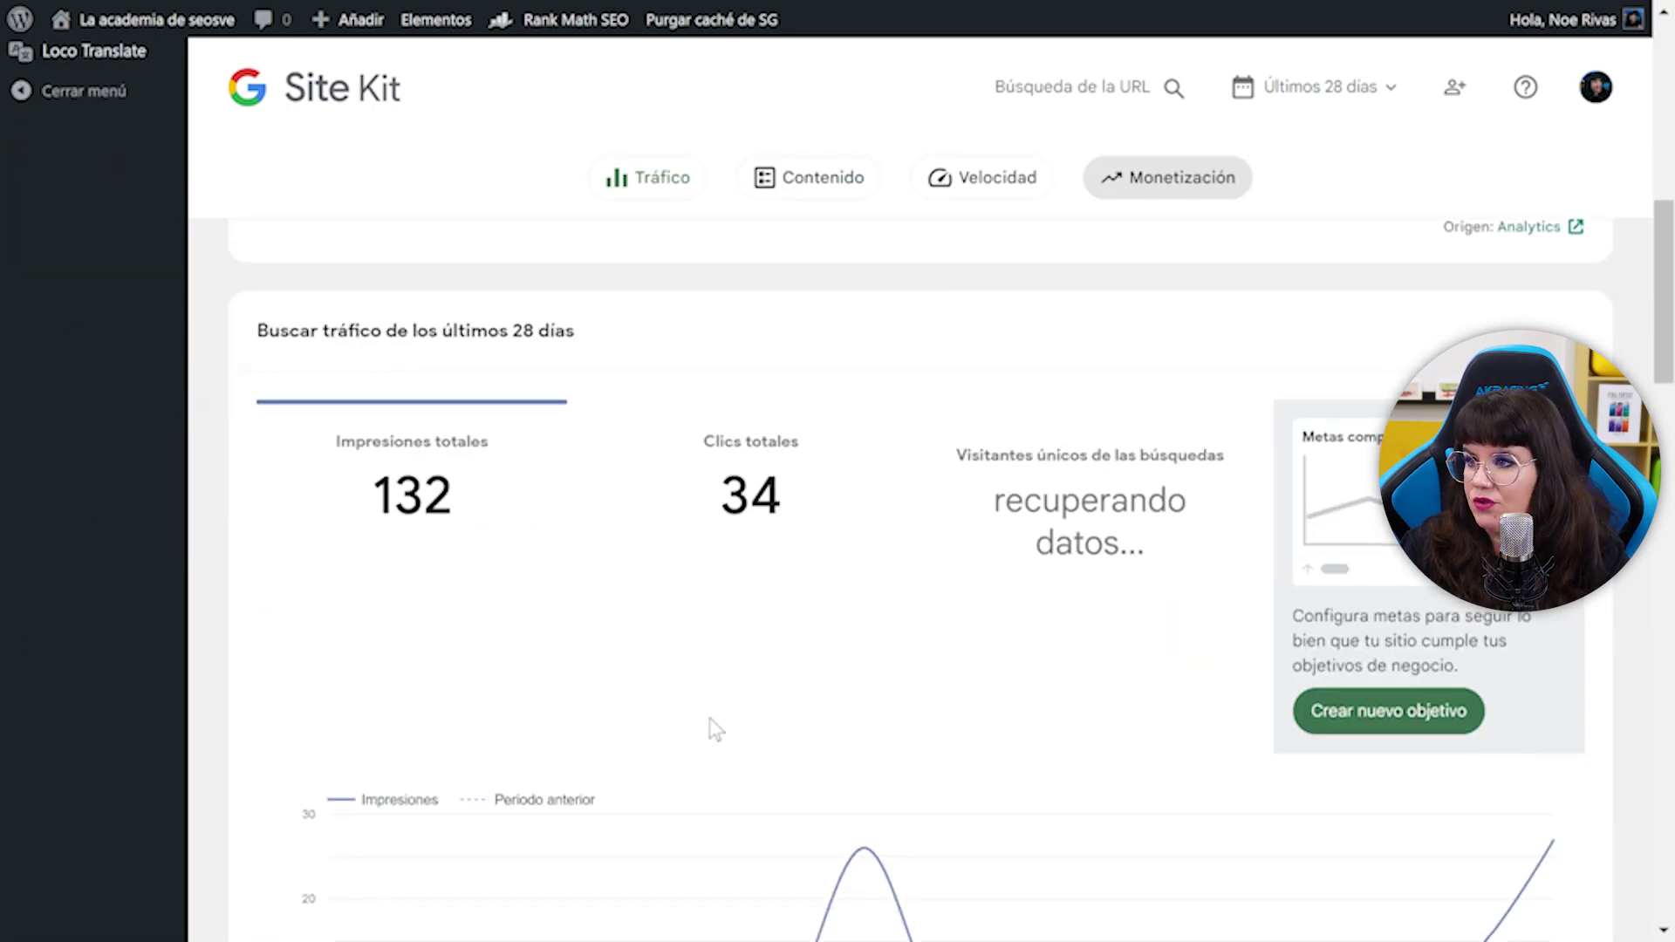
scroll(705, 730, "up", 2)
scroll(862, 630, "down", 10)
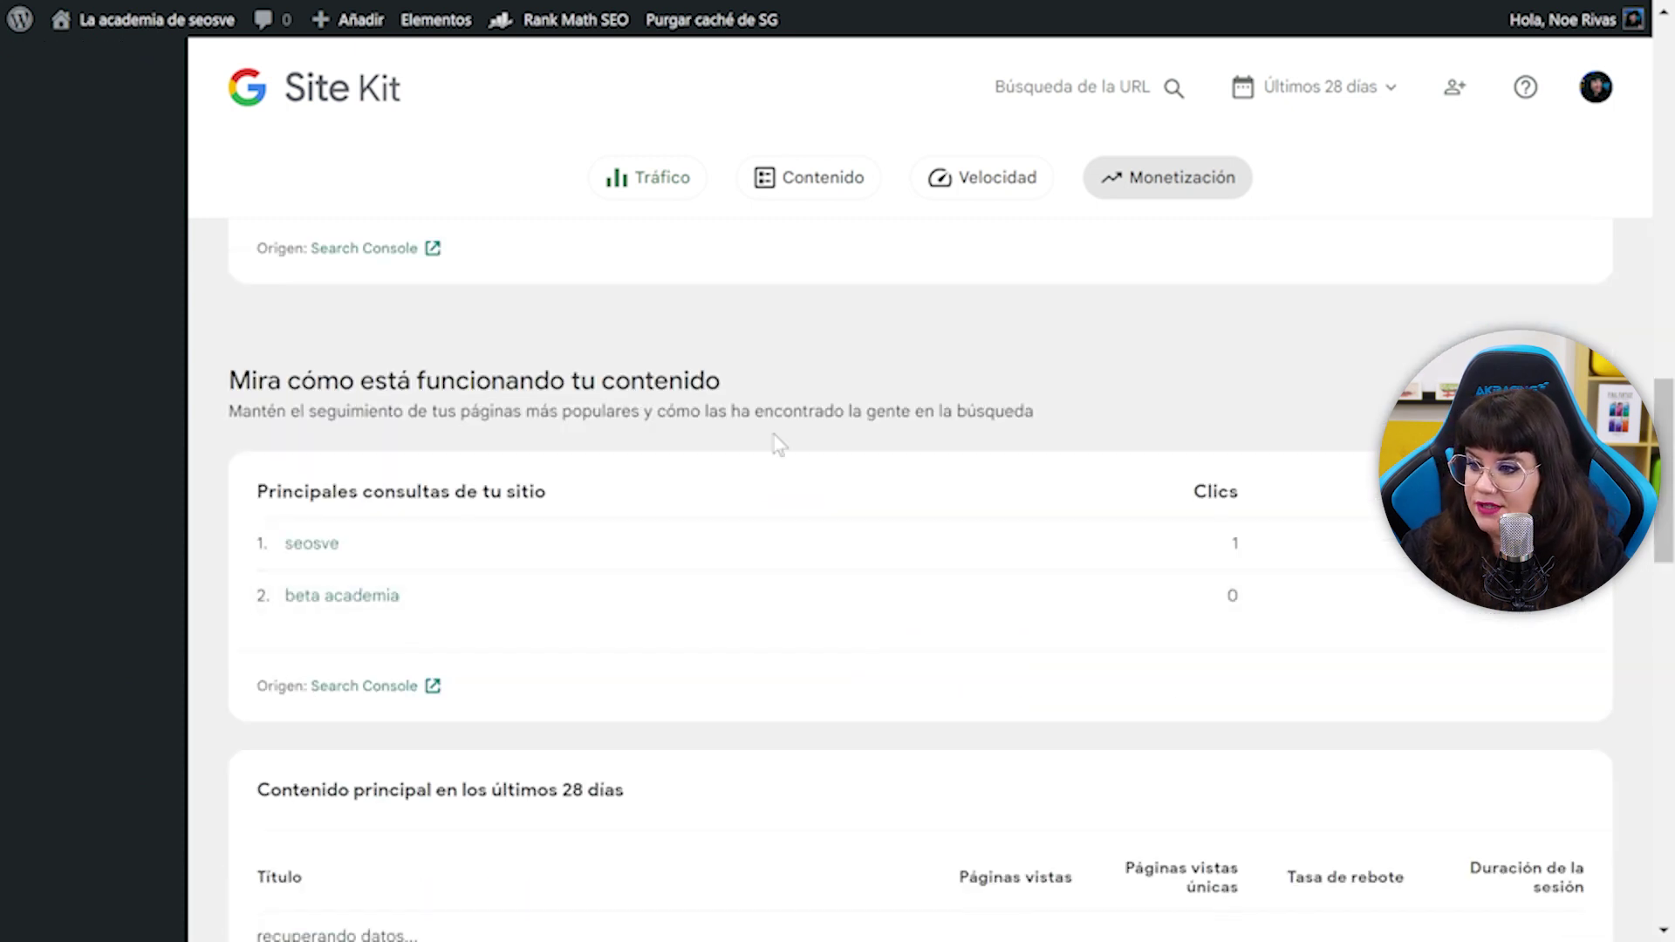
scroll(699, 549, "down", 9)
scroll(982, 576, "down", 3)
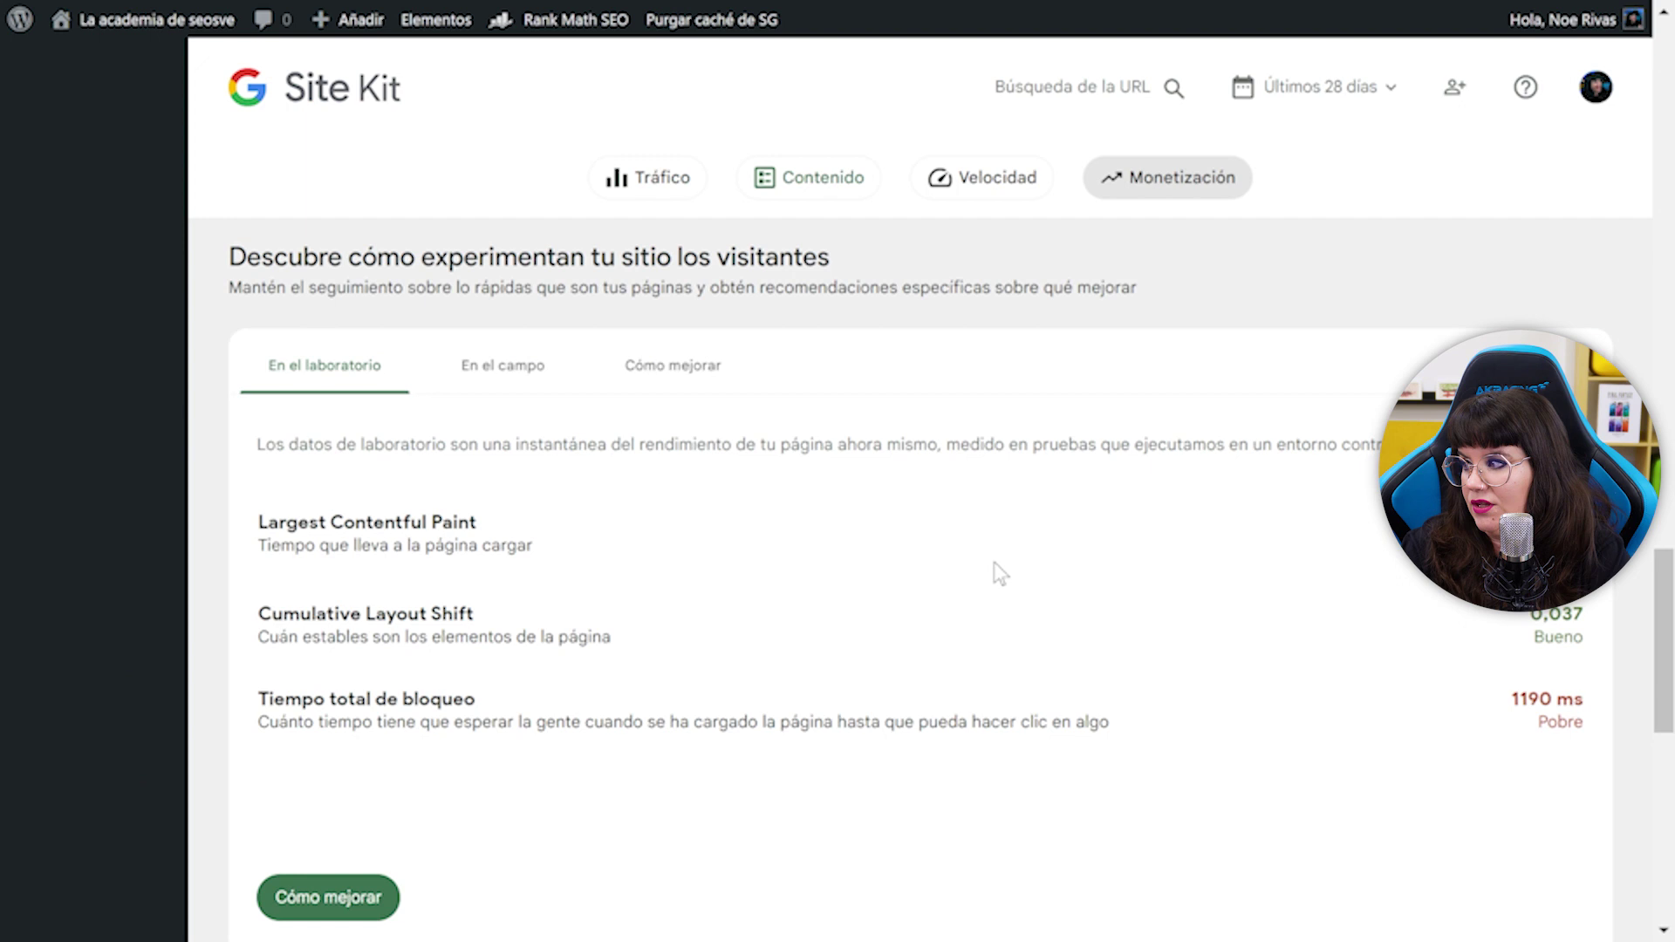
scroll(964, 677, "up", 20)
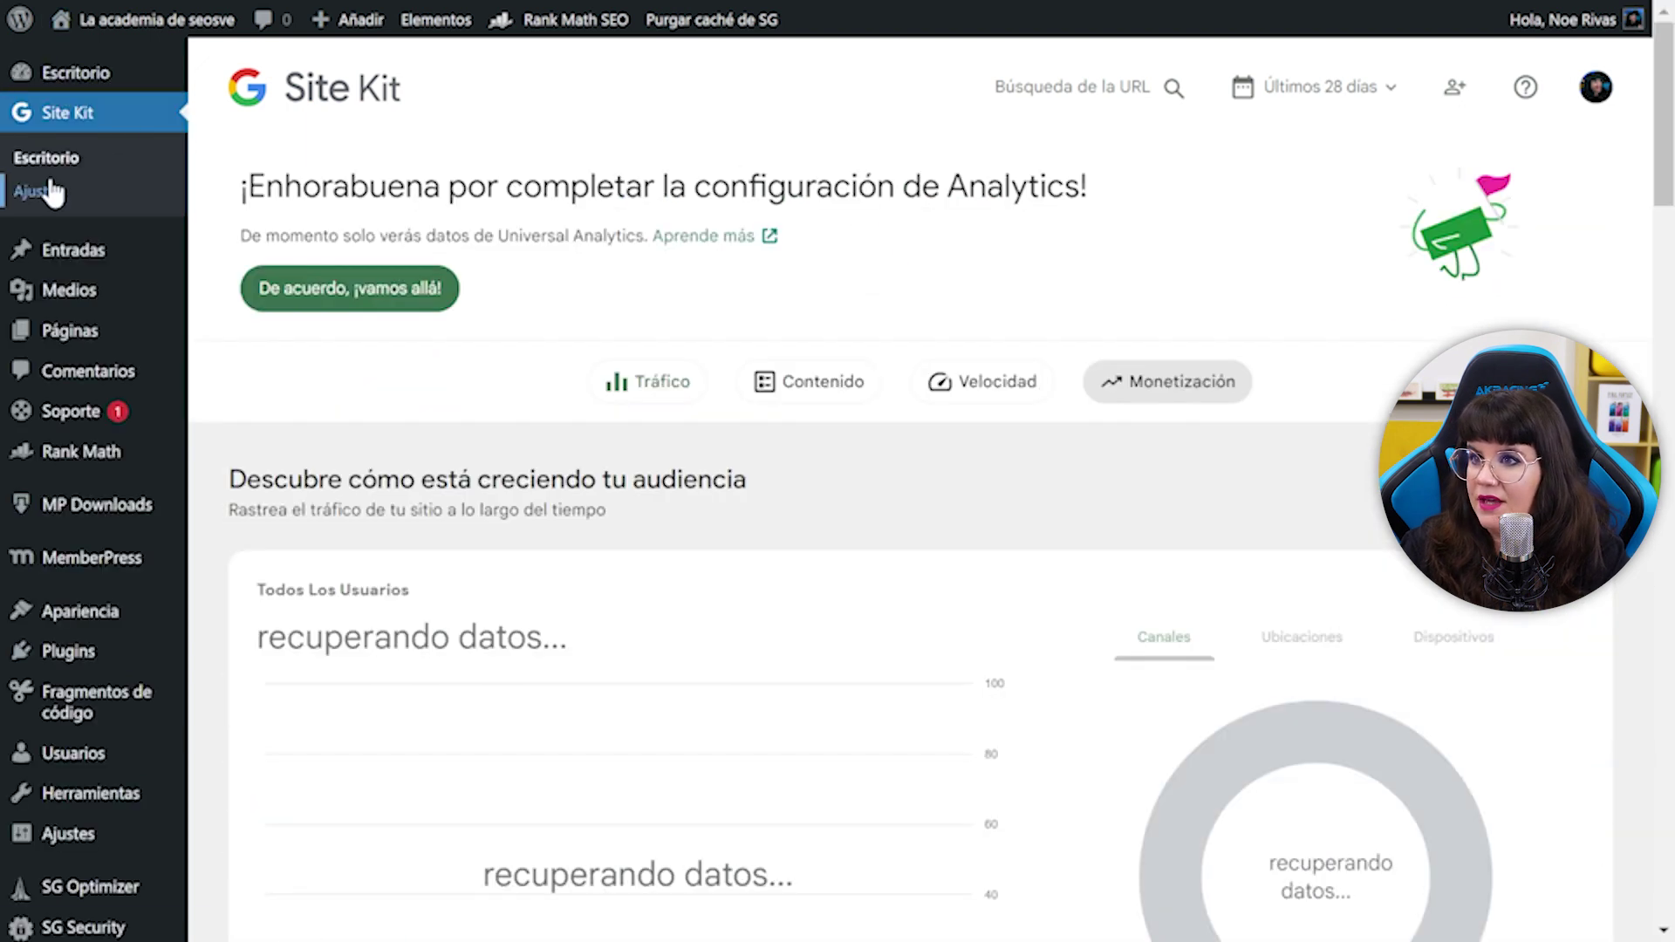
- Turn off the Site Kit setting that shows relevant page statistics in the admin bar, and open the additional services available to connect
left_click(35, 192)
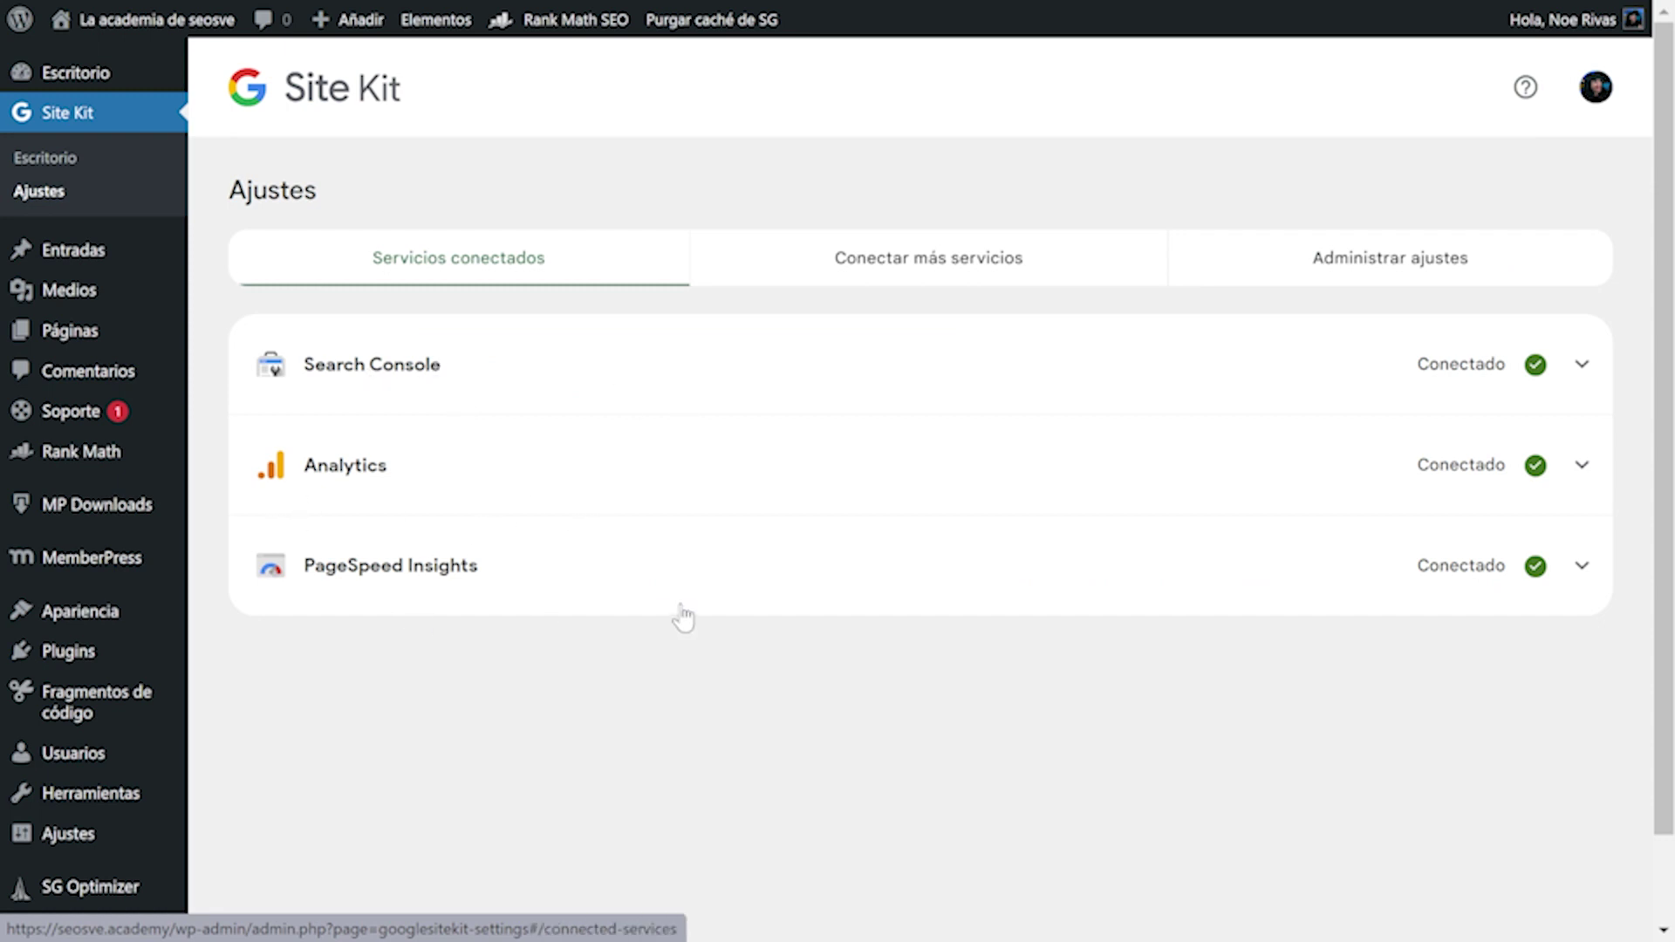
left_click(1420, 260)
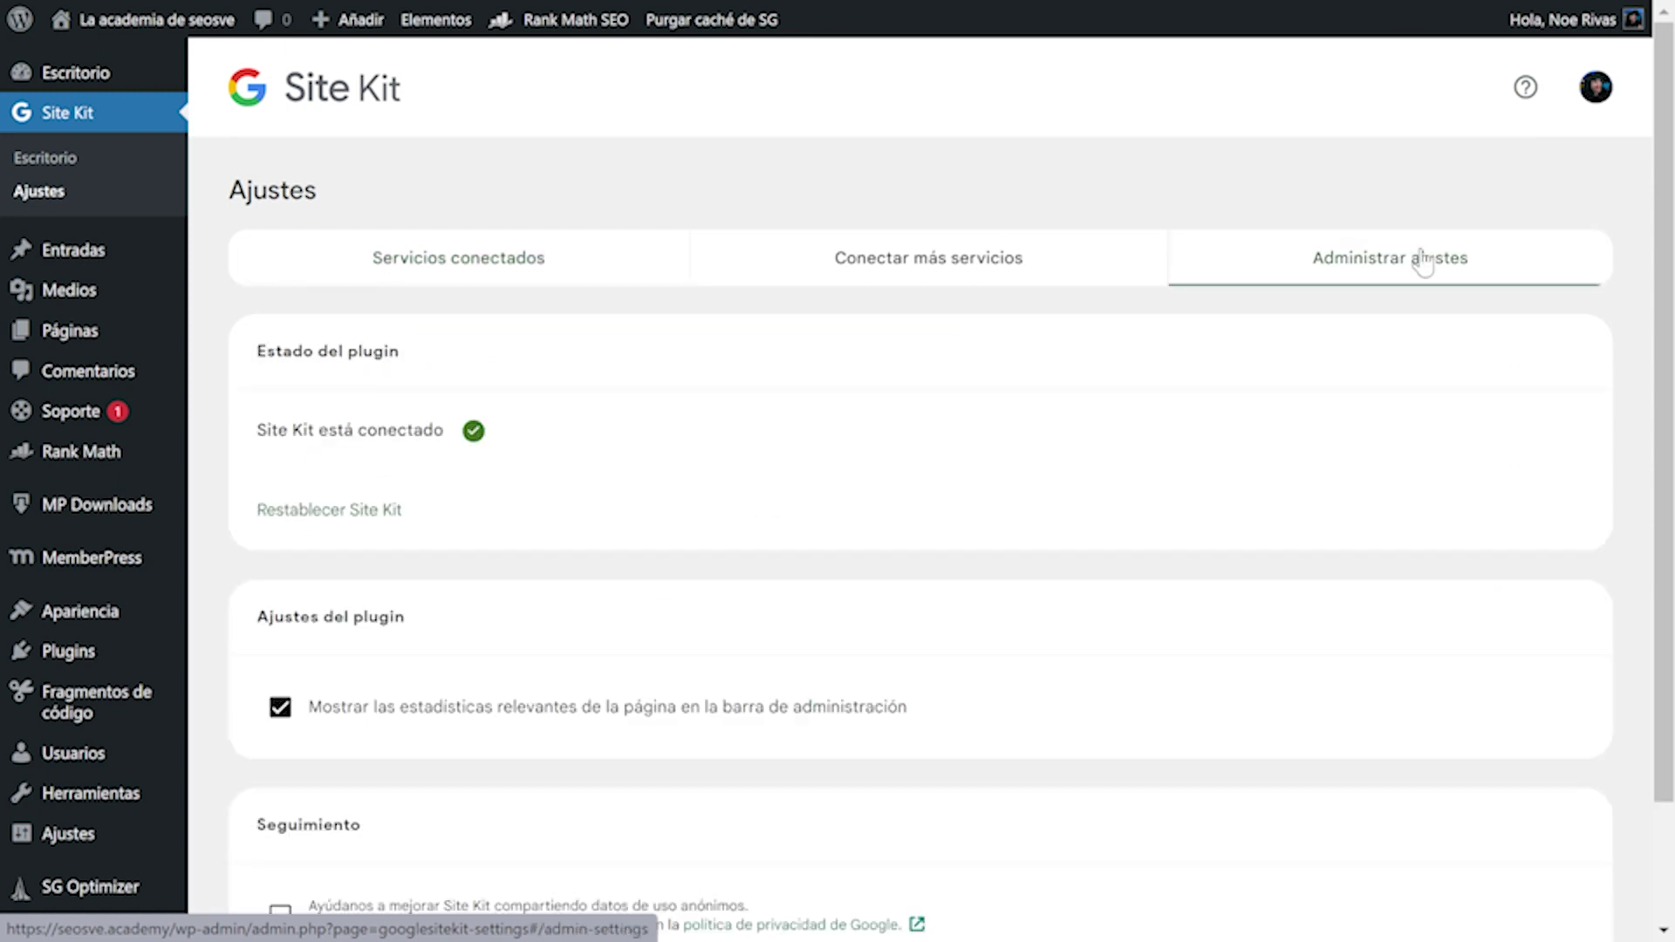
scroll(305, 580, "down", 2)
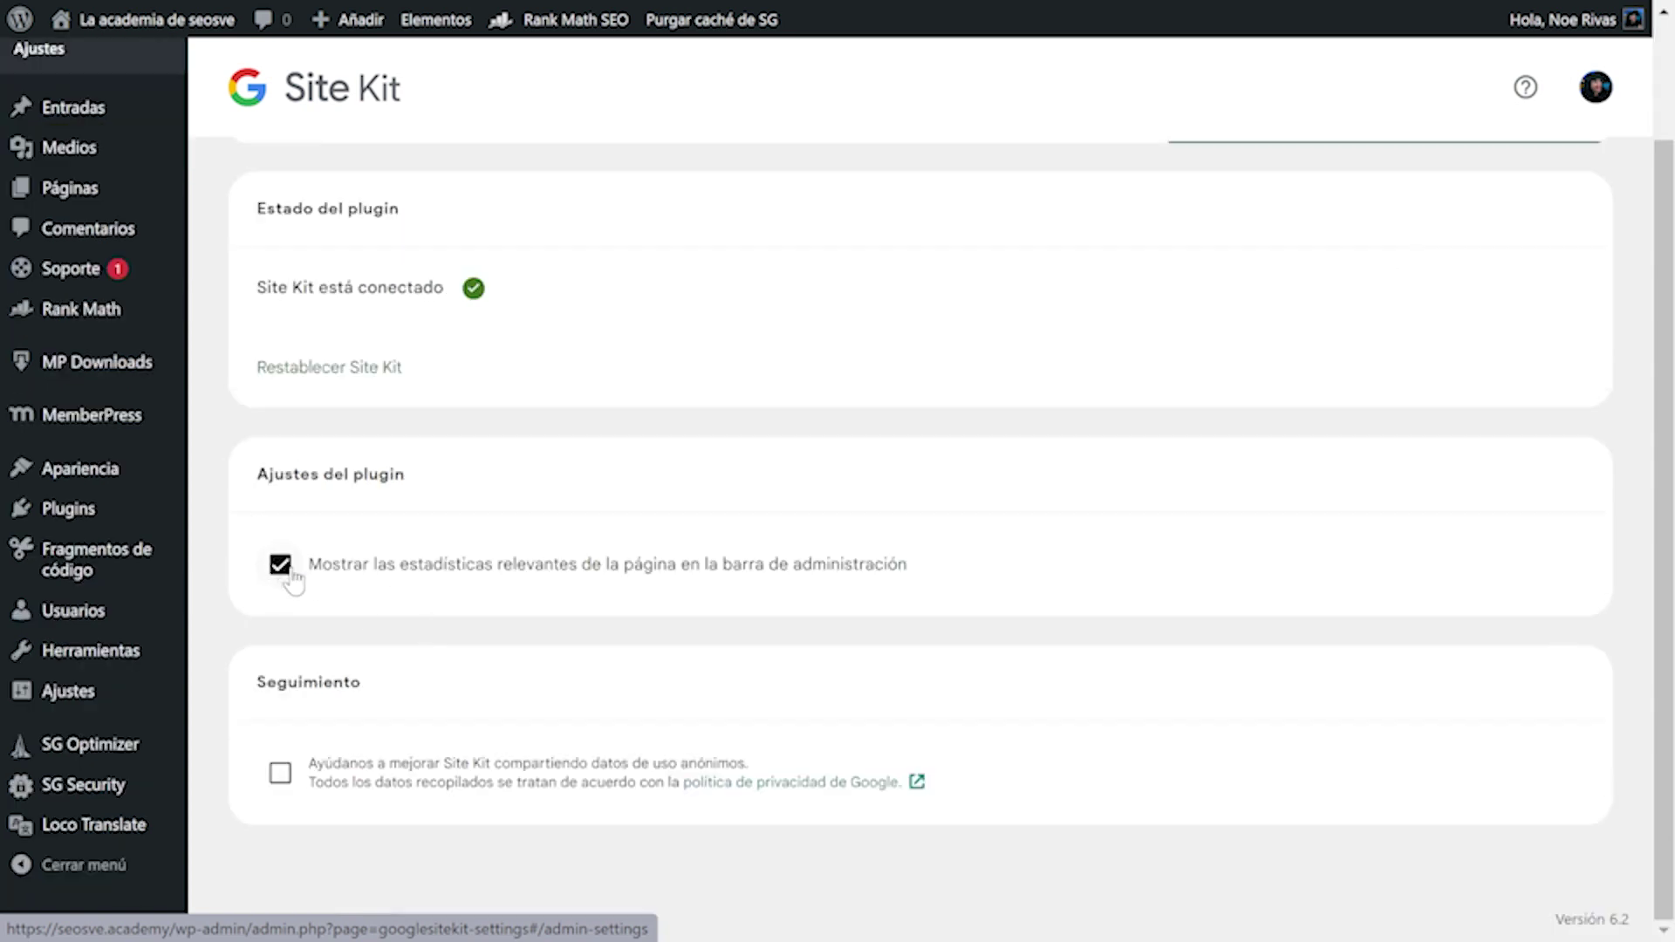
left_click(280, 565)
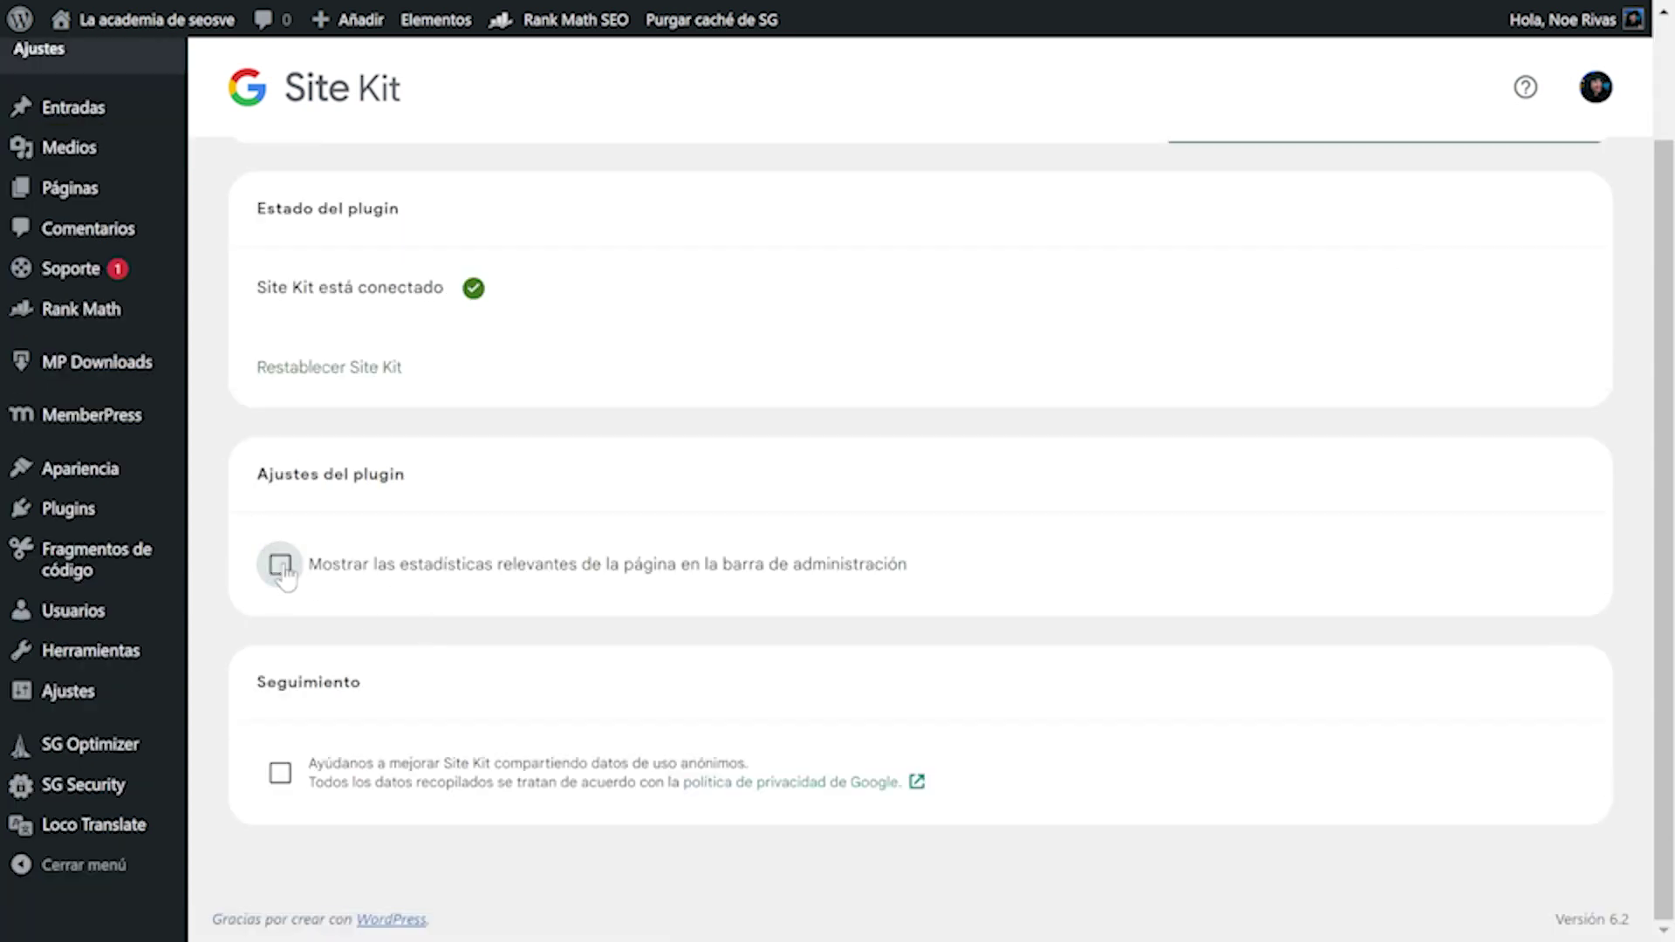
scroll(763, 611, "up", 2)
left_click(1003, 288)
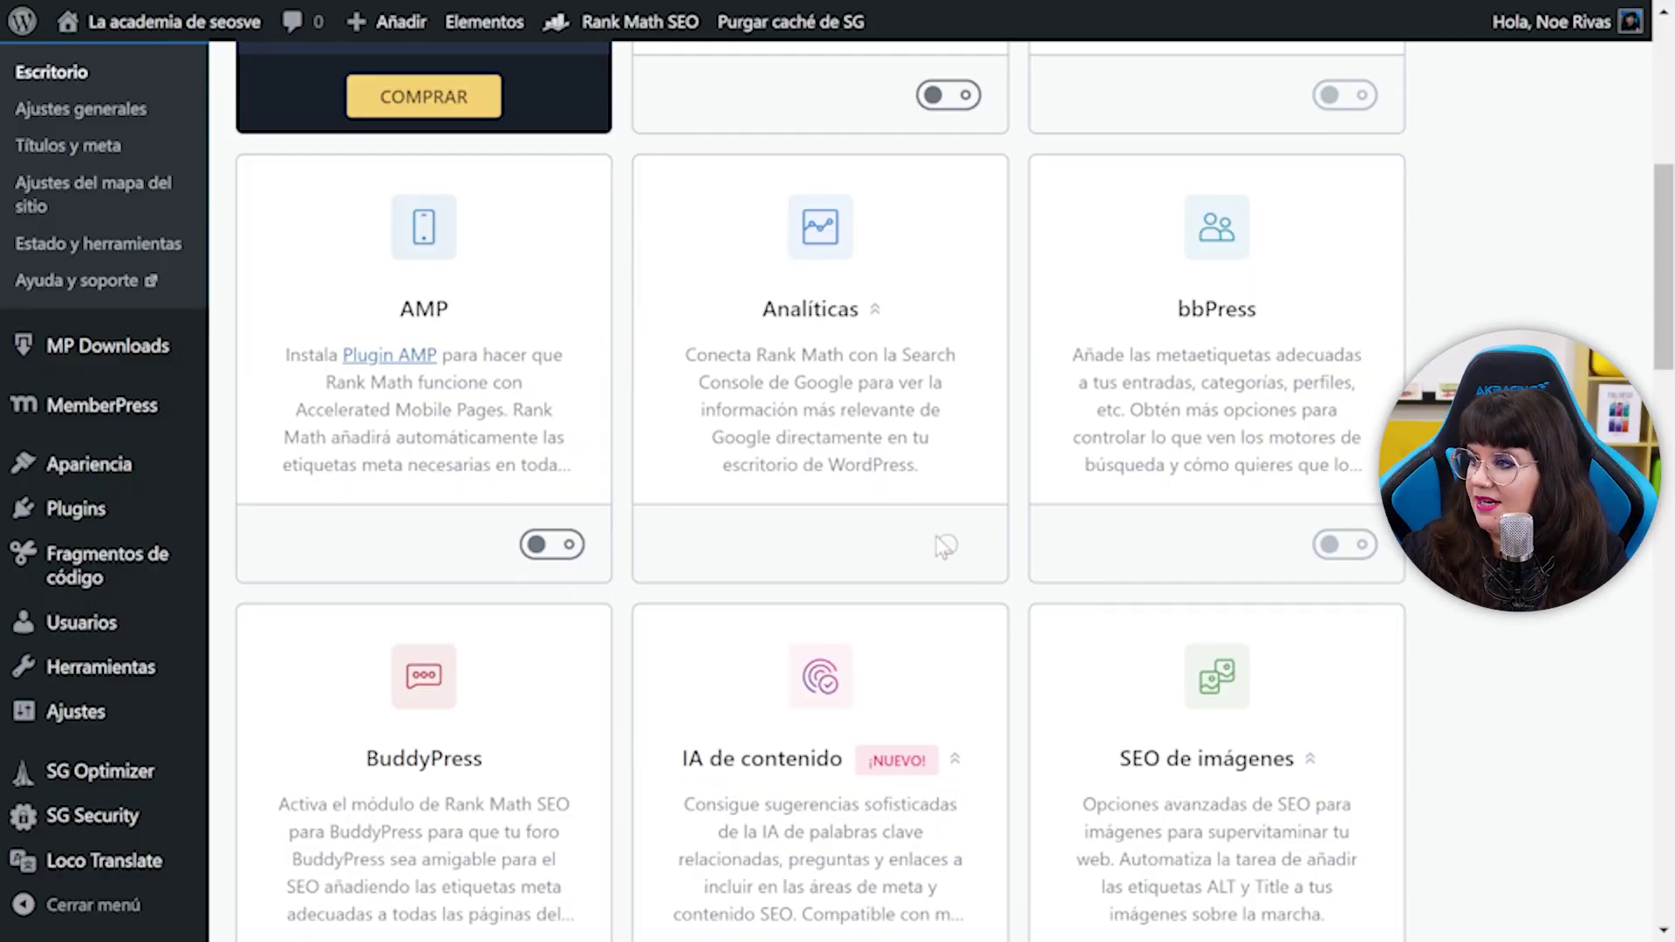
- Connect Rank Math's Analíticas module to the Google account, granting Rank Math SEO all requested access
left_click(712, 559)
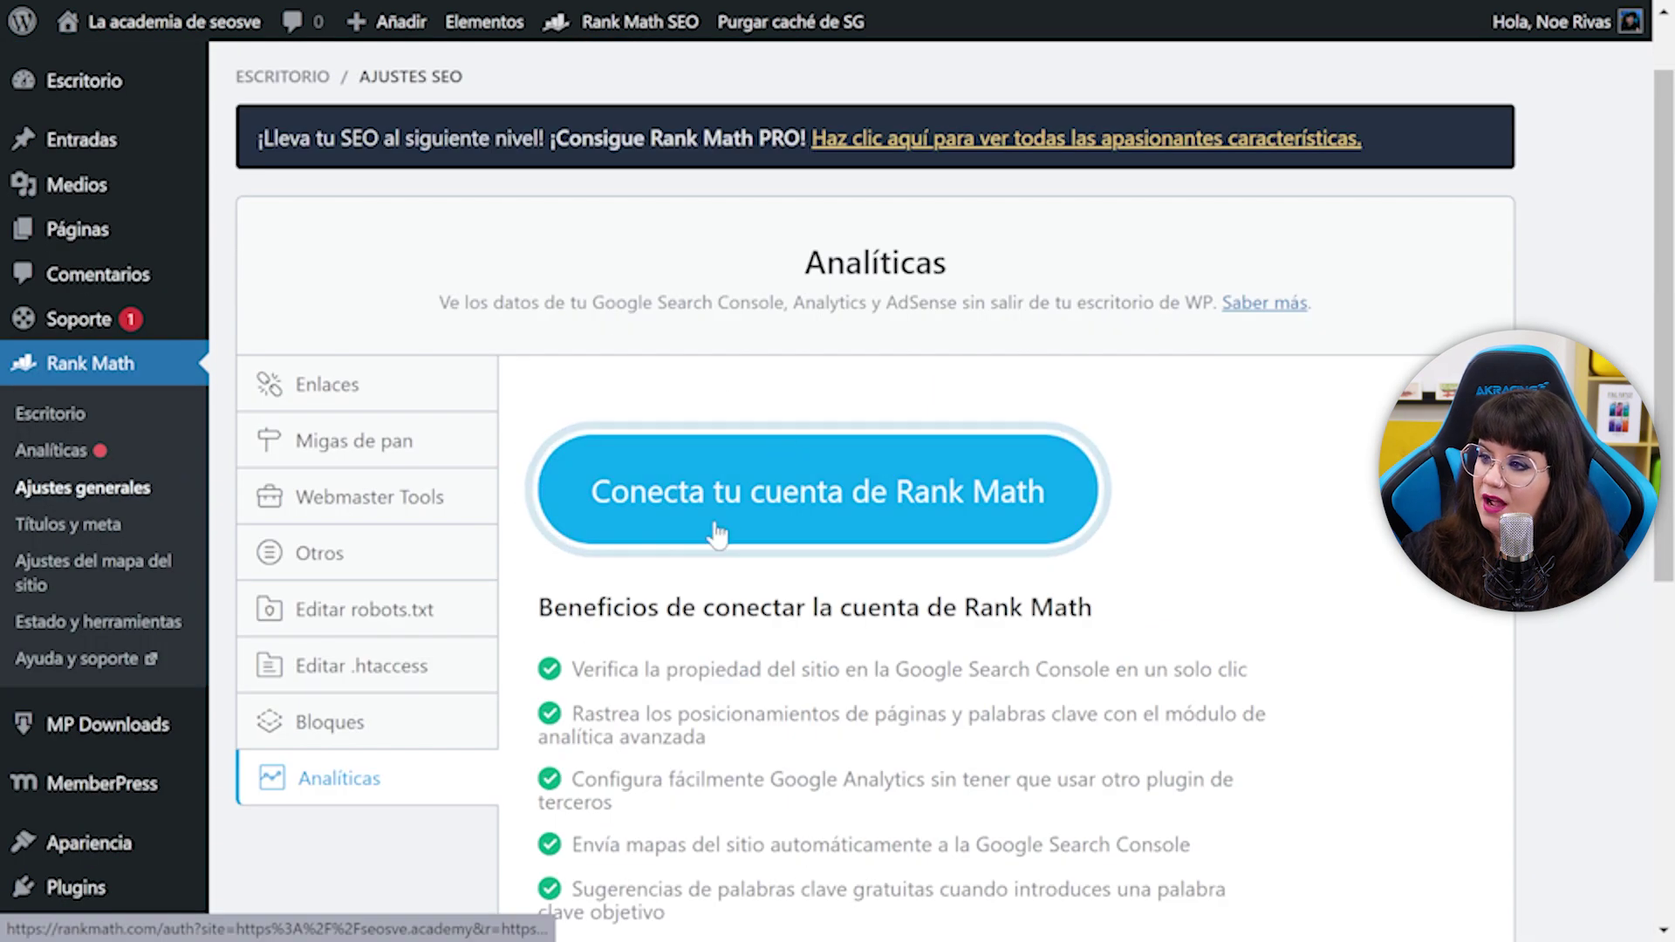
left_click(820, 533)
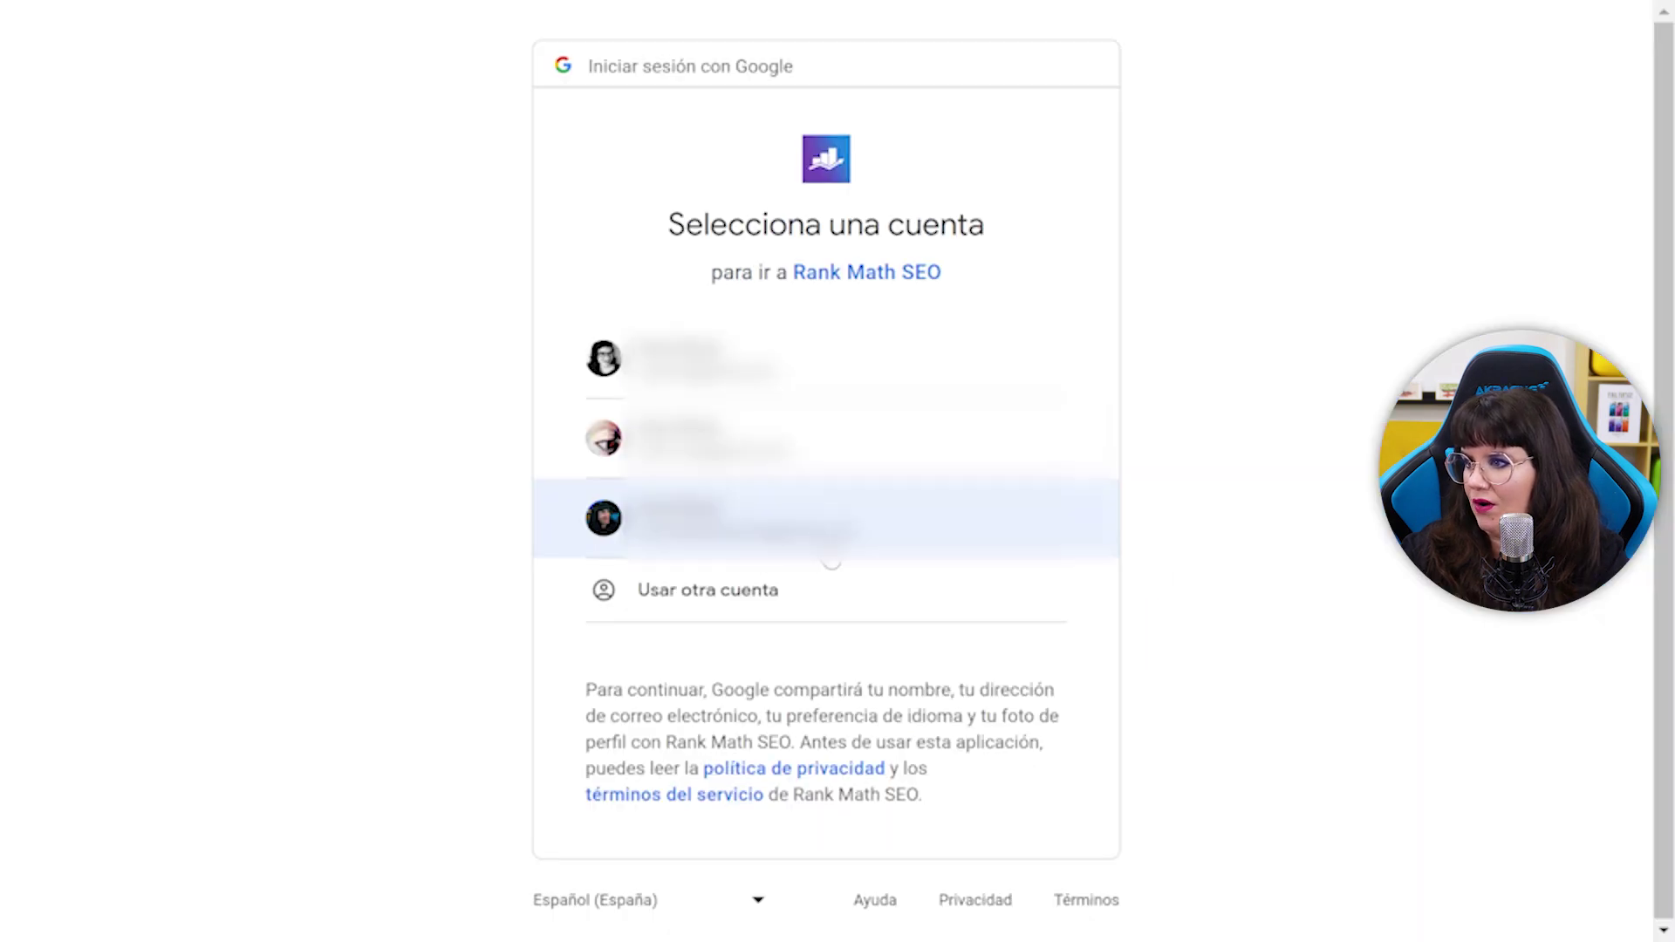
left_click(829, 550)
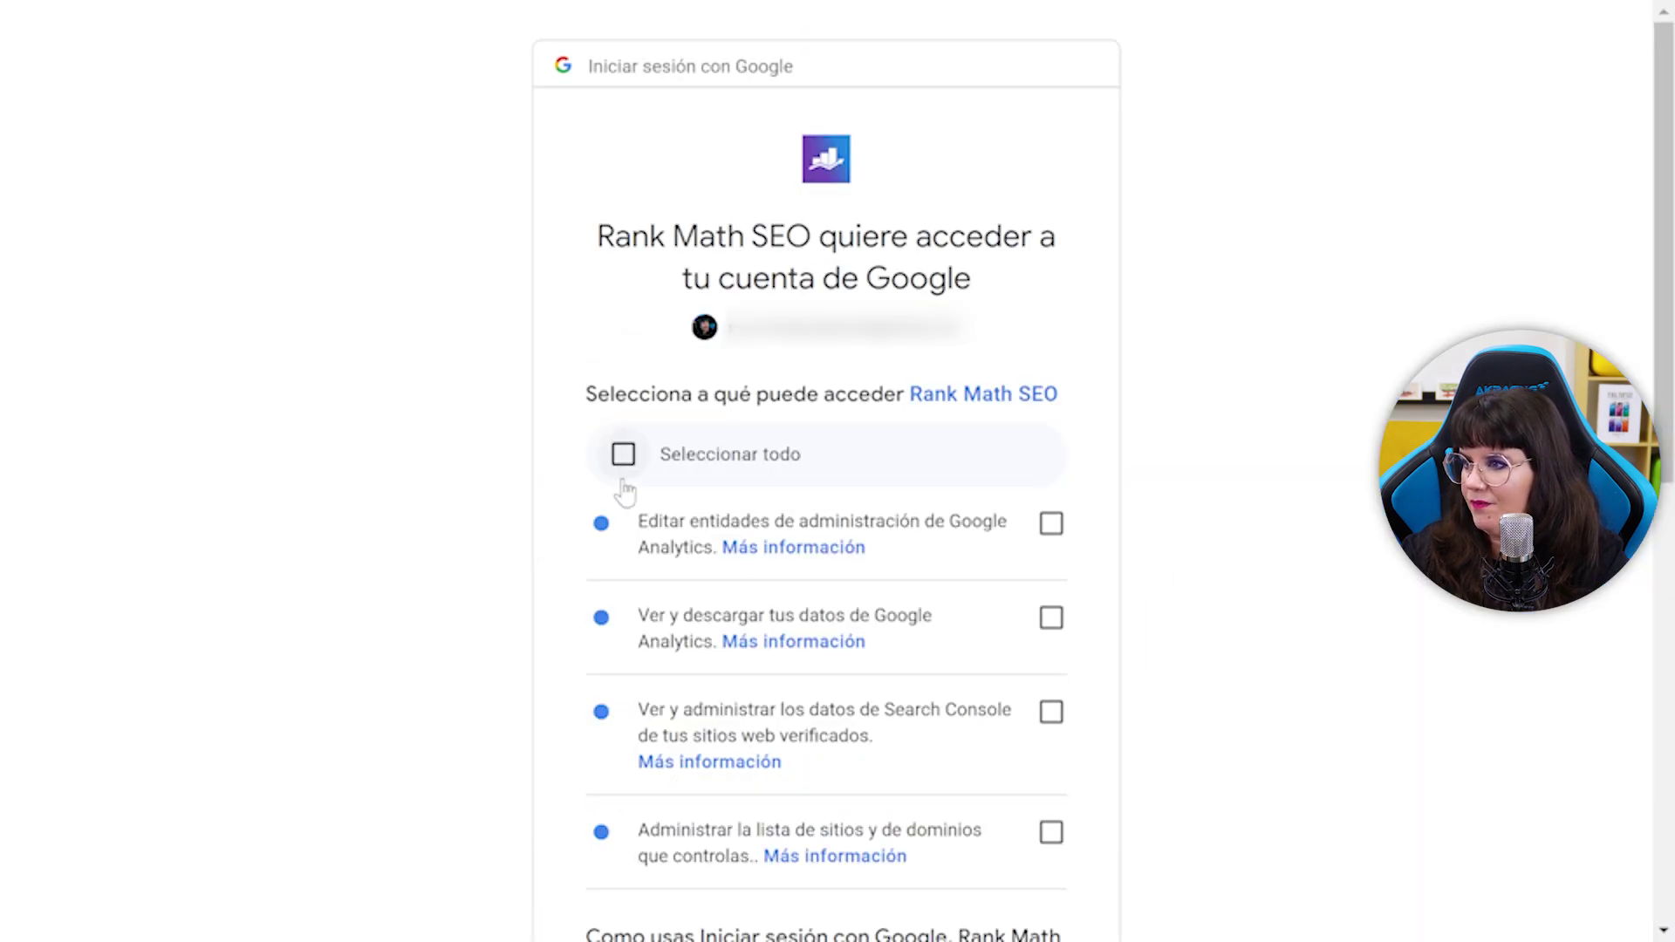
left_click(623, 453)
scroll(1001, 729, "down", 8)
left_click(1032, 736)
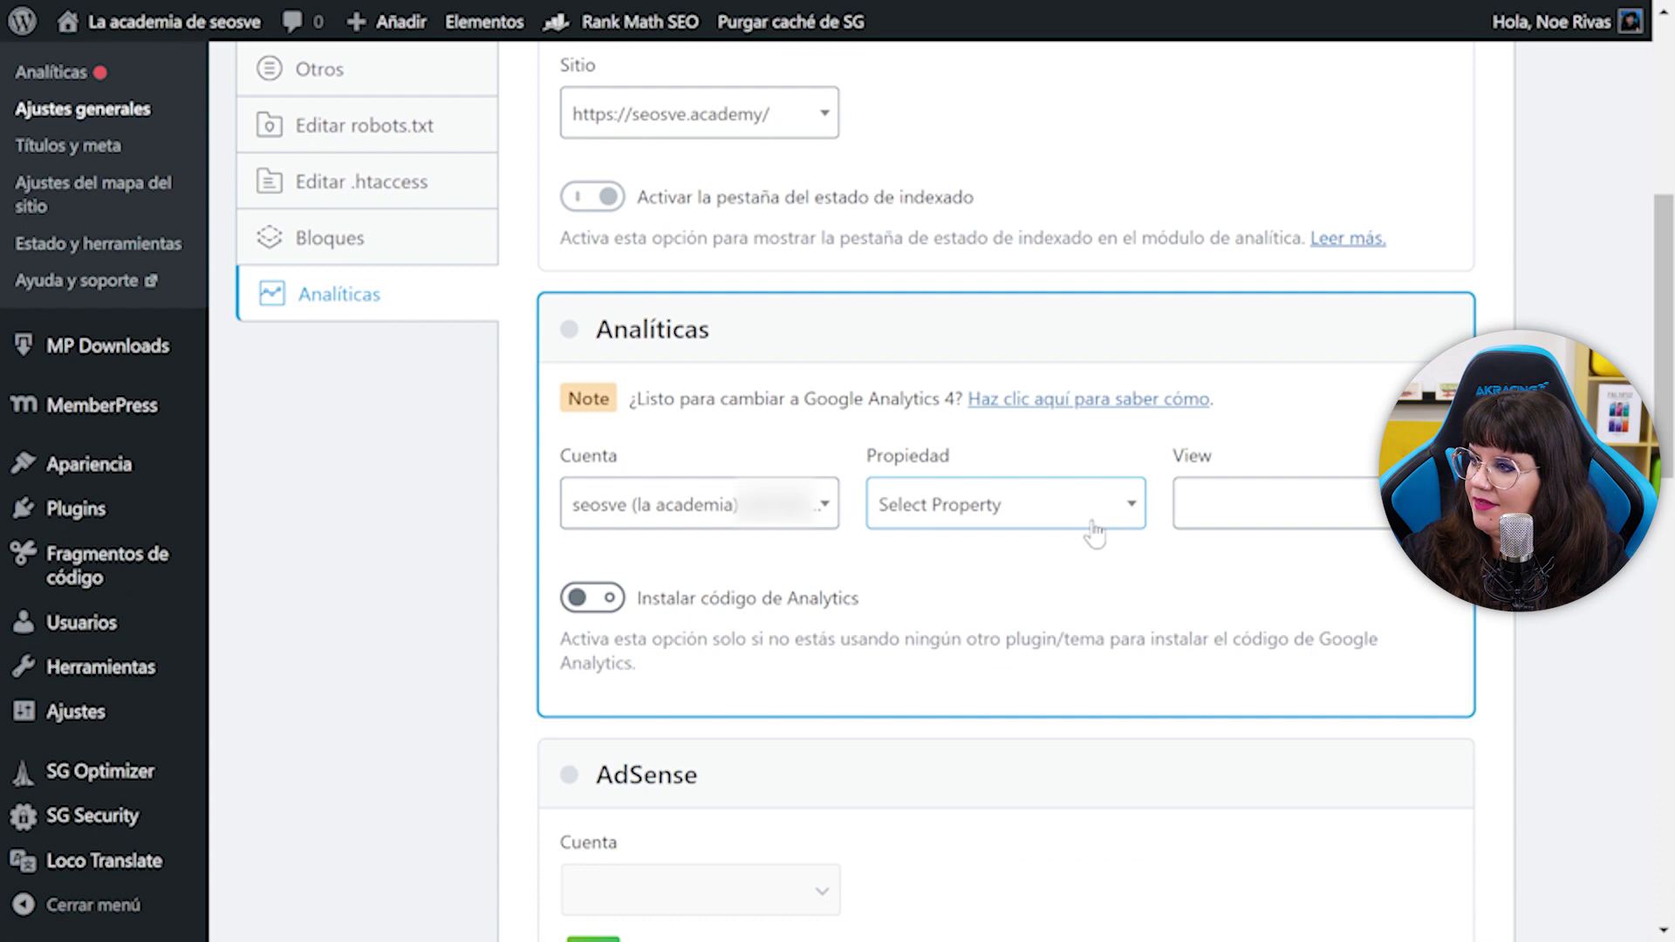
- Choose the seosve (la academia) property and the seosve.academy data stream in Rank Math's Analytics settings
left_click(945, 515)
left_click(925, 499)
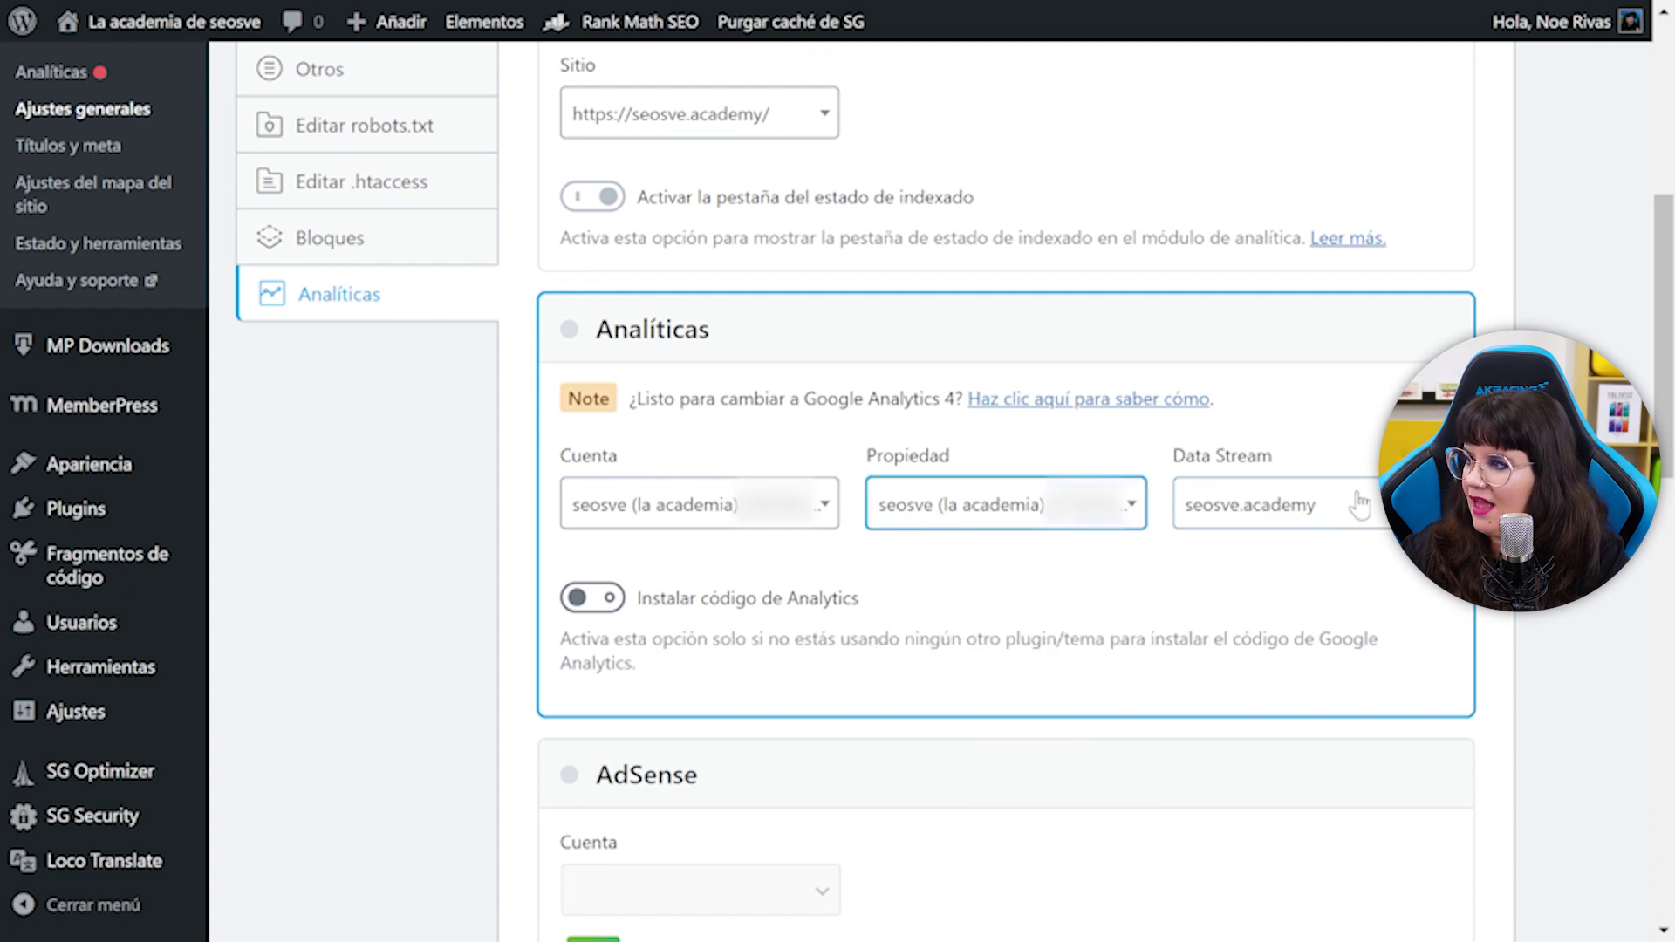
left_click(1292, 514)
left_click(1288, 515)
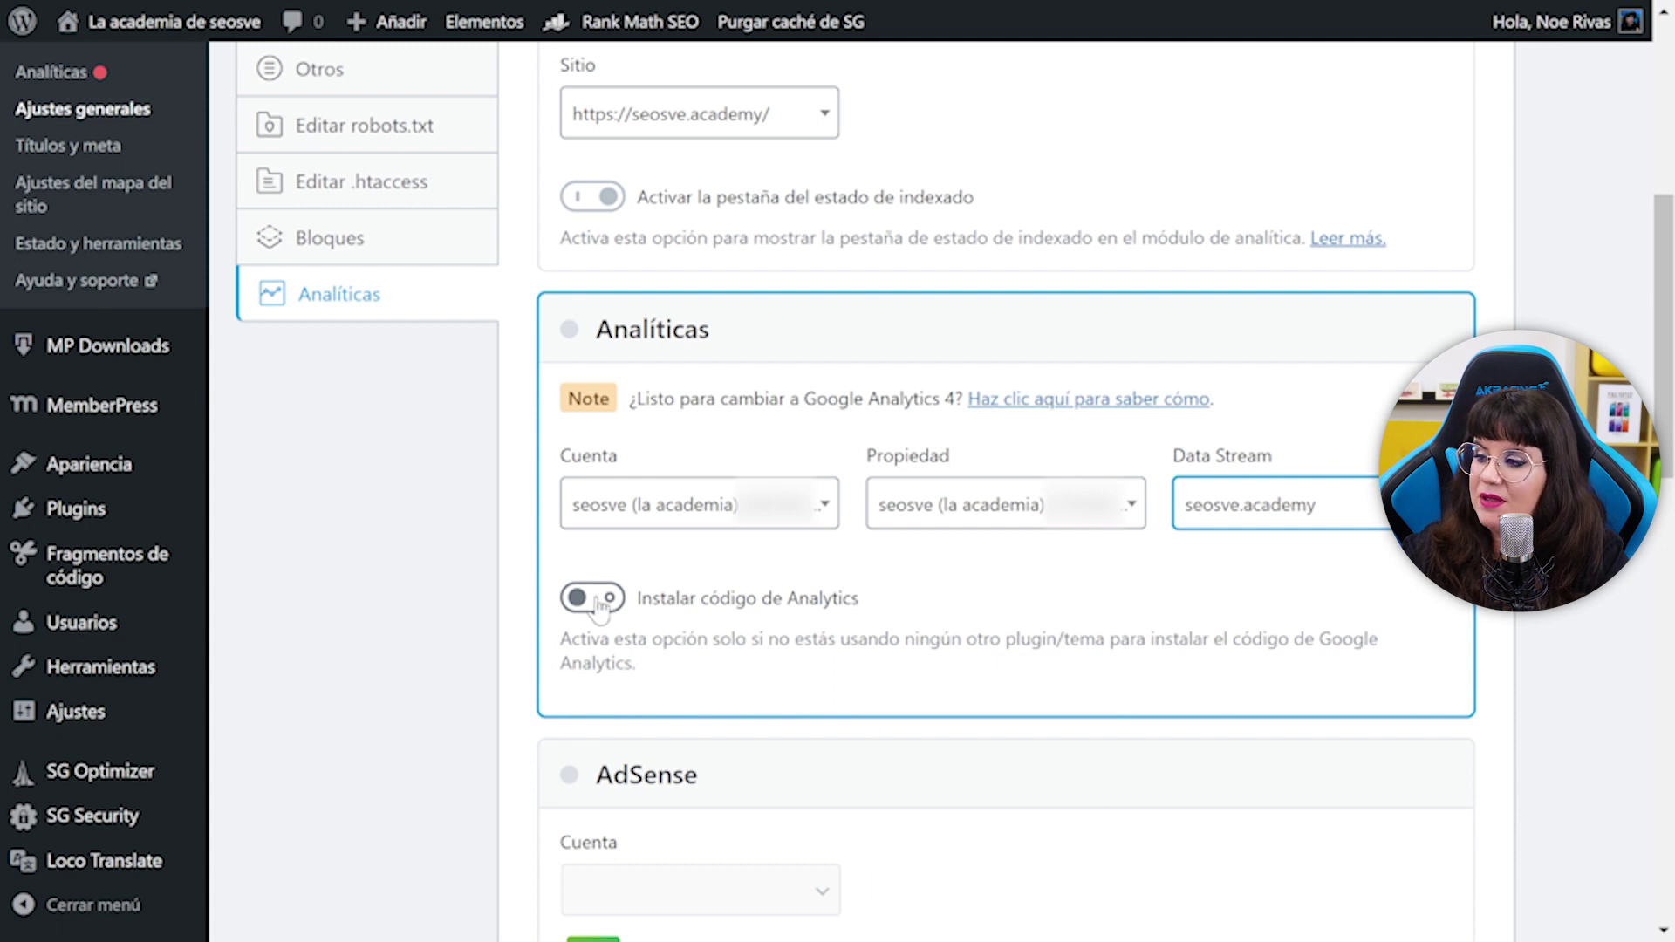
- Enable installation of the Analytics code in Rank Math and exclude logged-in users, then review the remaining analytics options
left_click(599, 606)
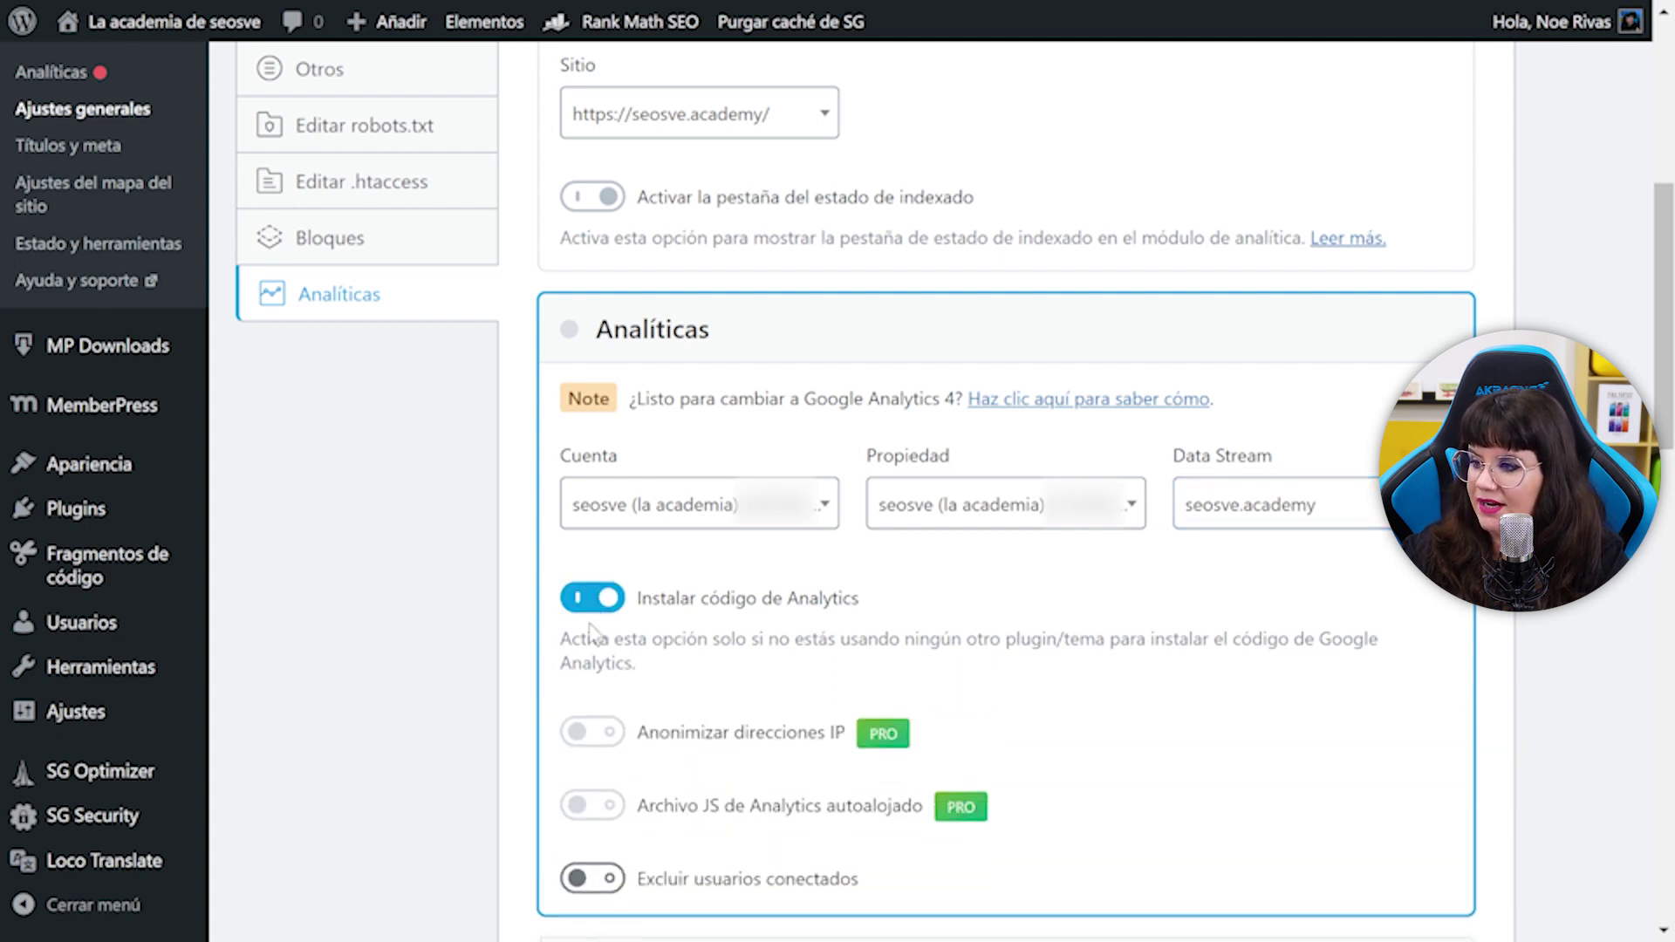
scroll(591, 630, "down", 3)
left_click_drag(643, 480, 870, 482)
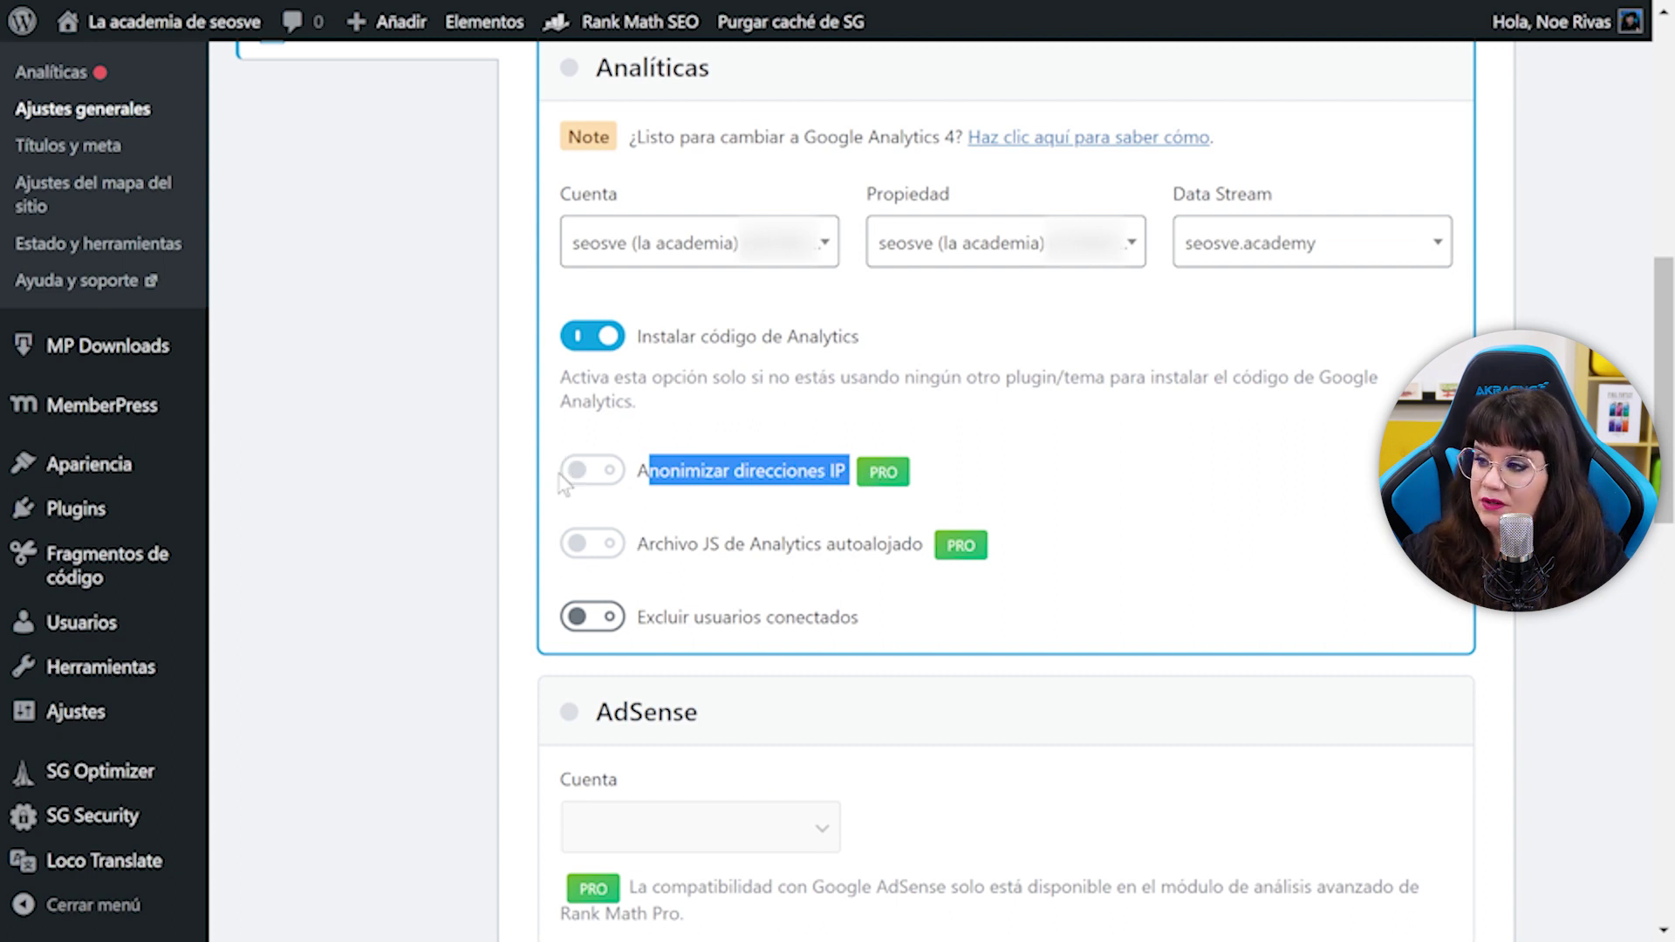
left_click(597, 622)
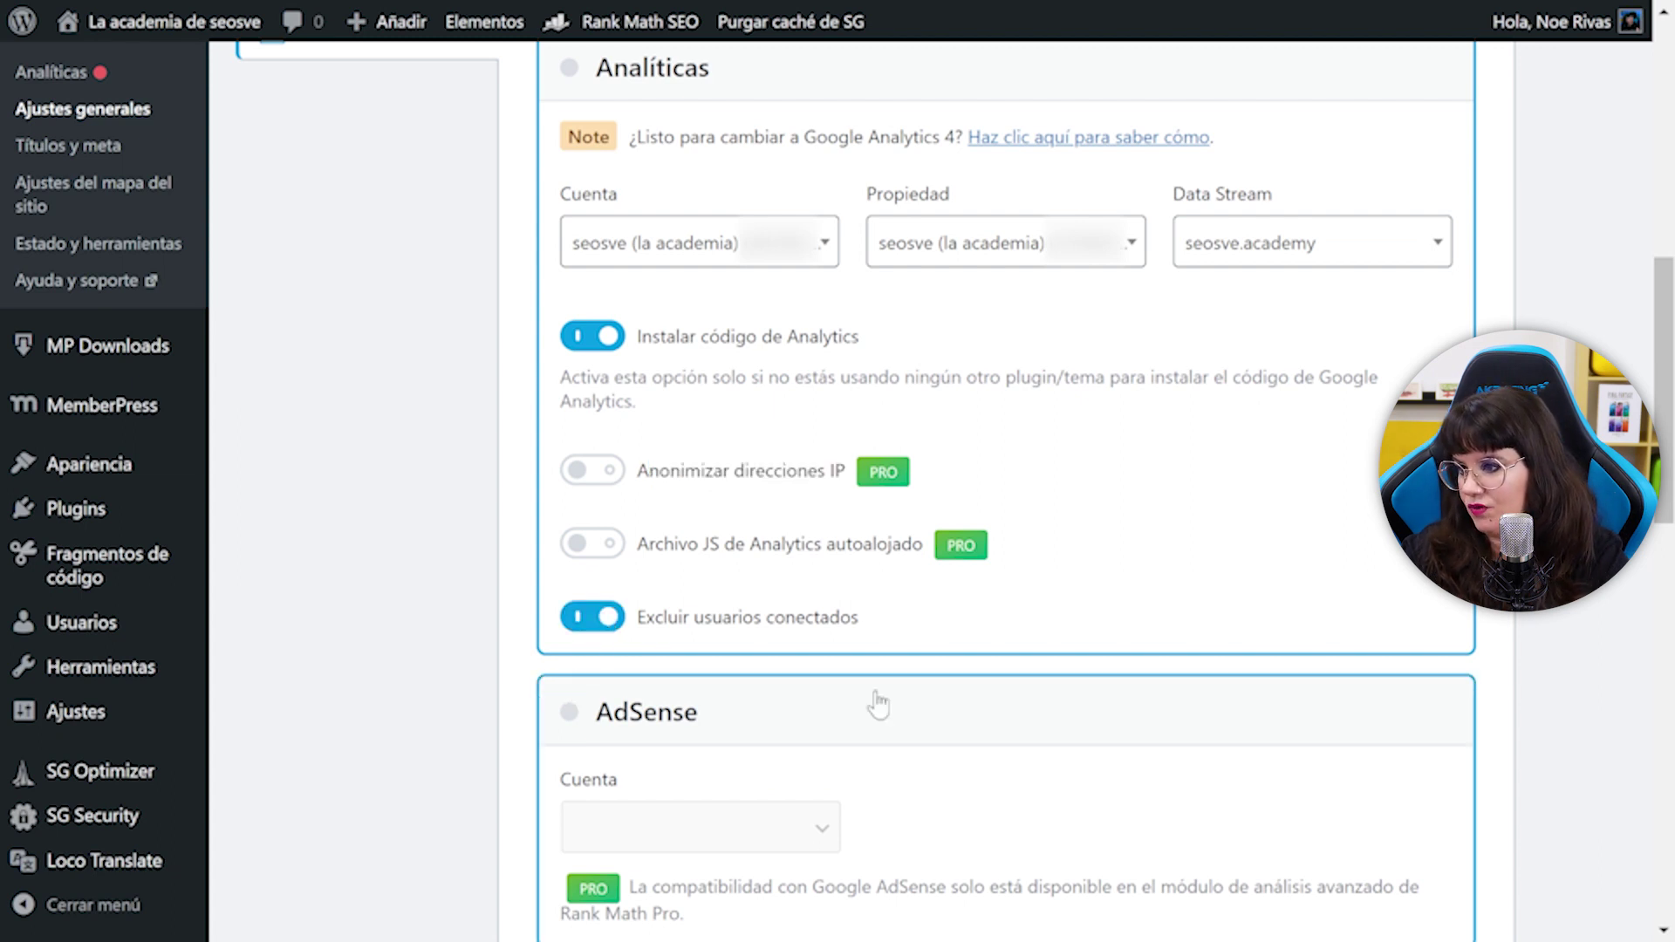
scroll(878, 704, "down", 15)
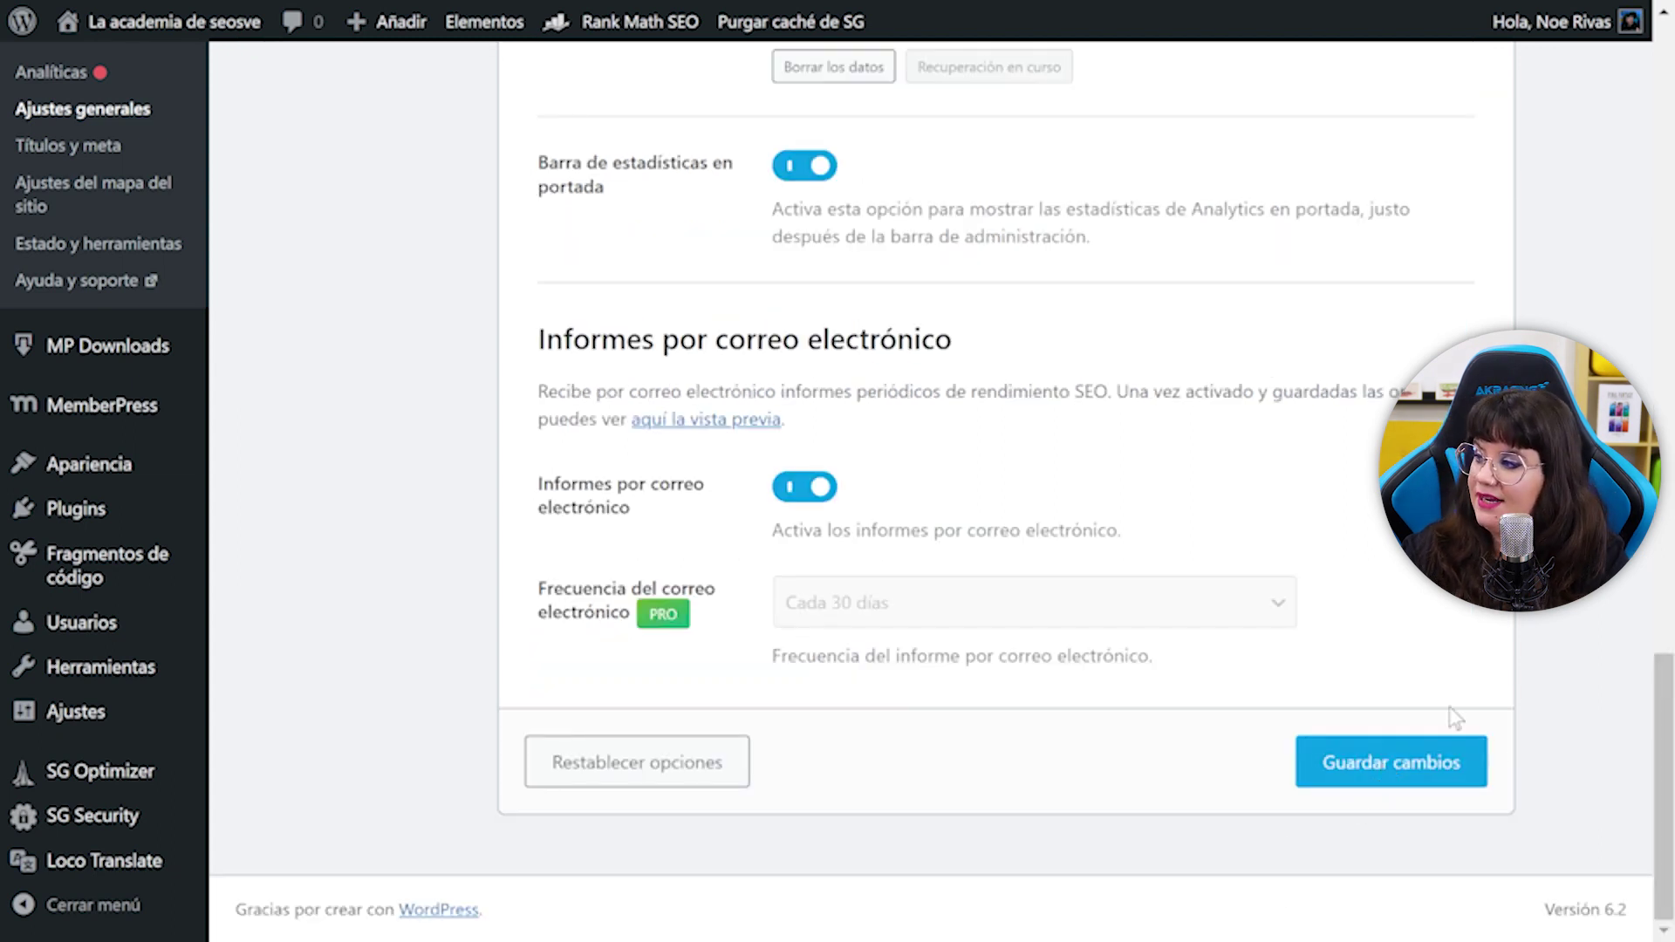
scroll(1280, 789, "up", 5)
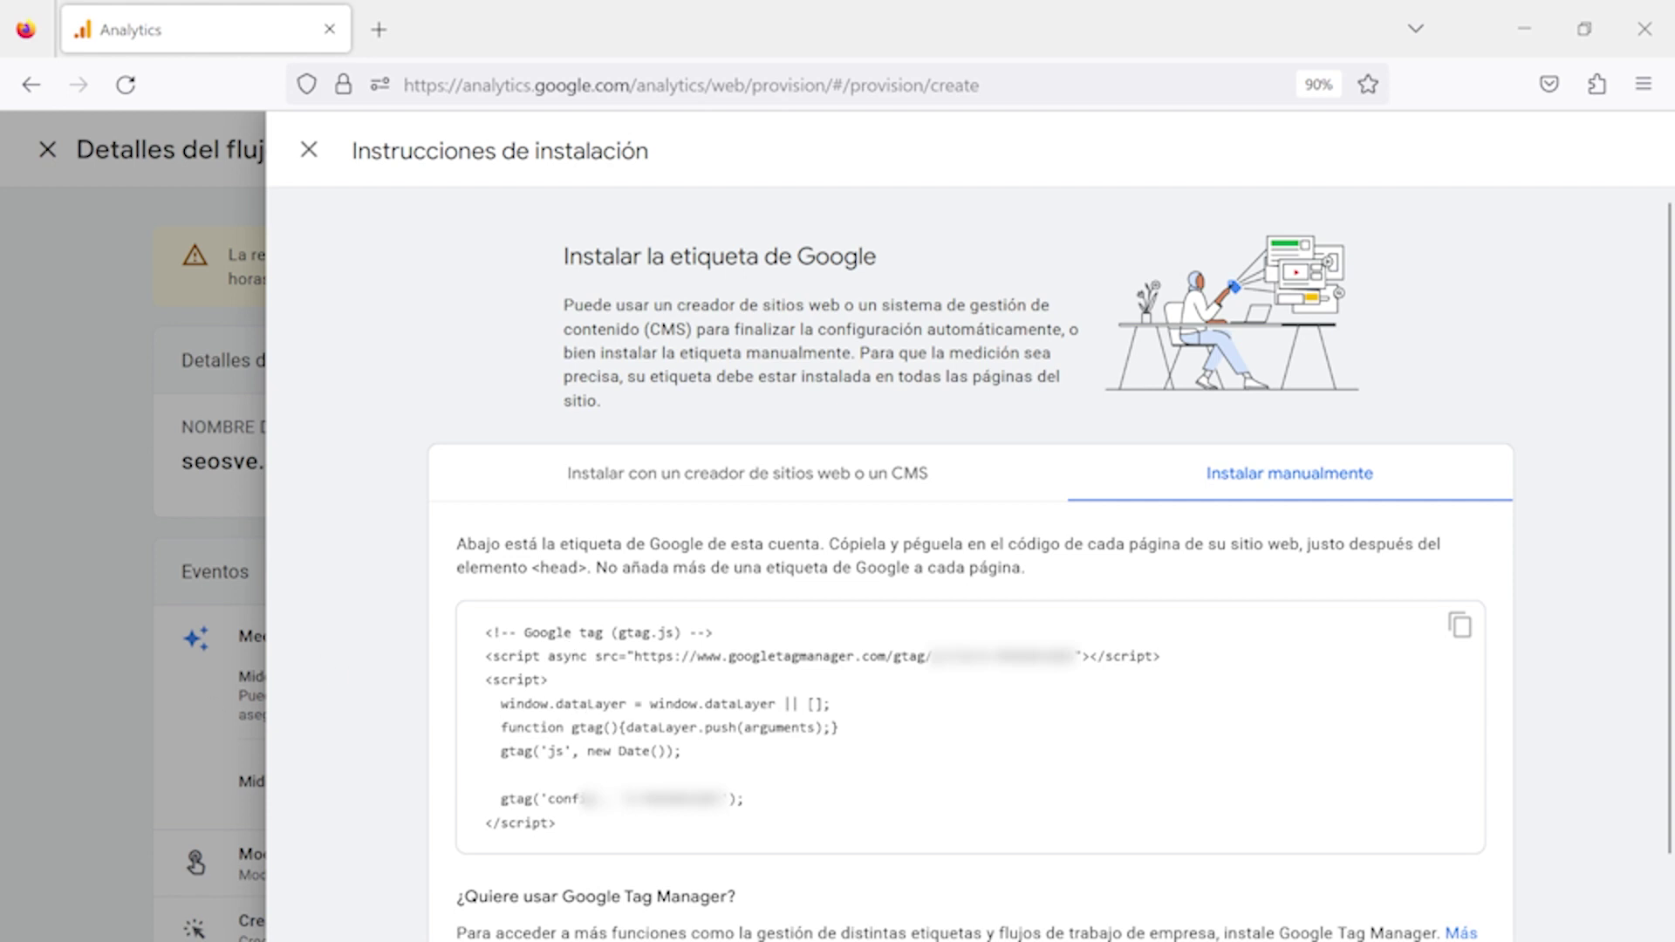
- Copy the Google tag from the Analytics manual installation instructions and open GeneratePress's header.php in the WordPress theme file editor
scroll(1540, 465, "down", 1)
left_click(1461, 550)
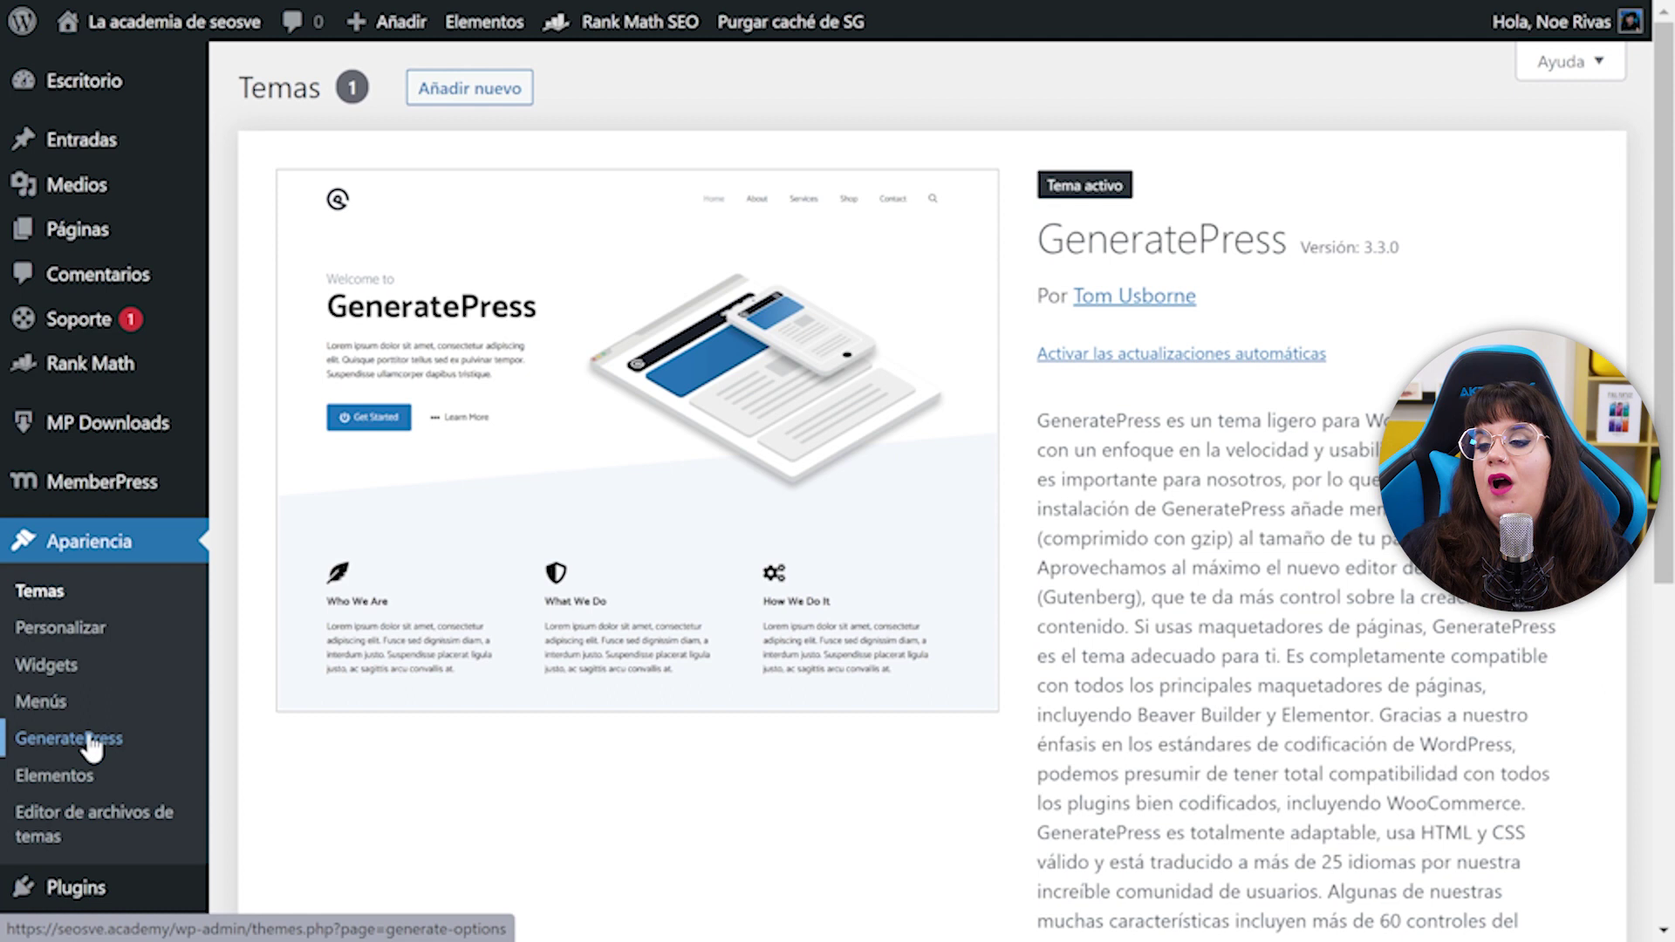
left_click(73, 820)
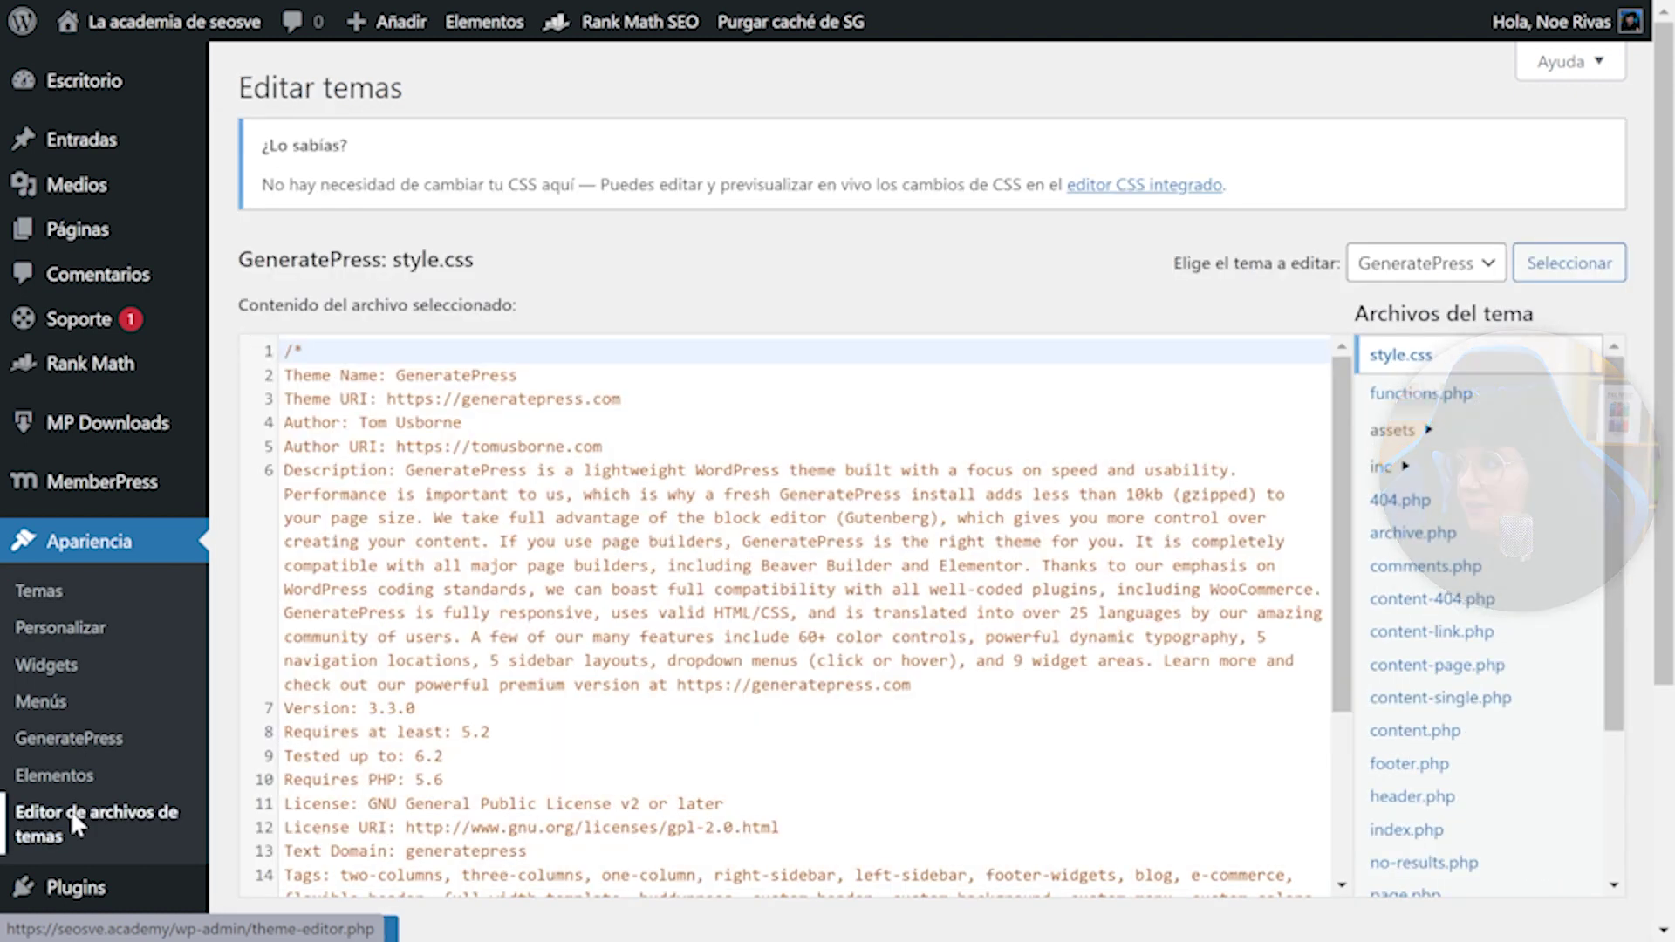
left_click(1419, 797)
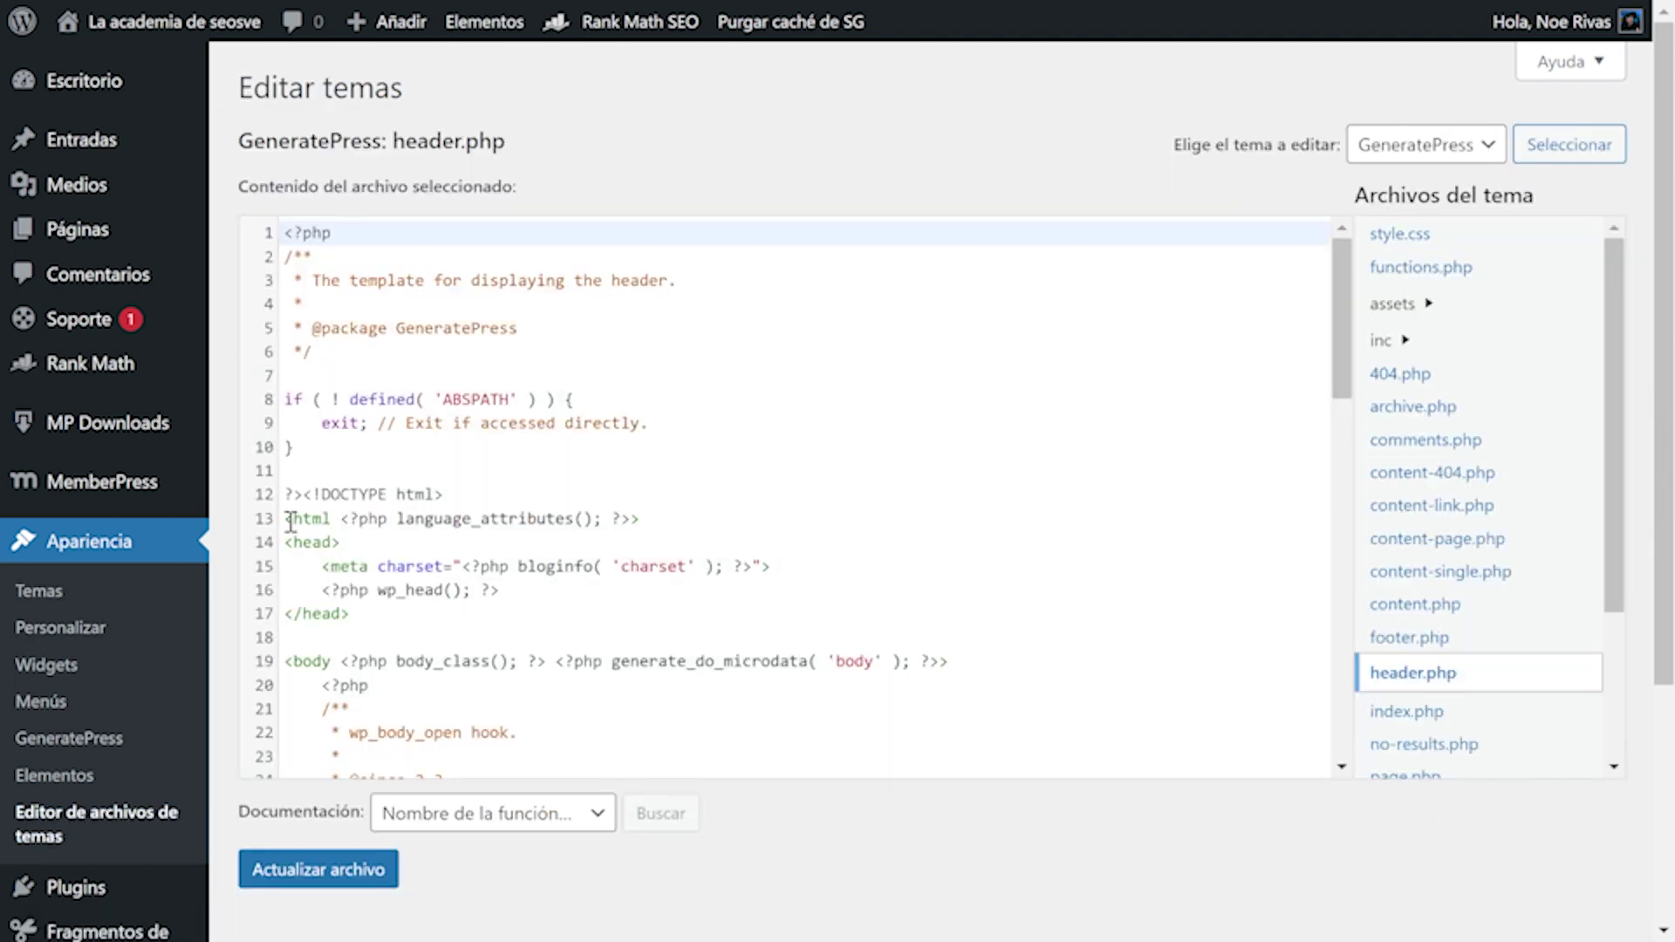
- Paste the Google tag after the wp_head() line inside the head of header.php, remove the surplus blank lines, and update the file
left_click_drag(287, 559, 505, 590)
left_click(507, 591)
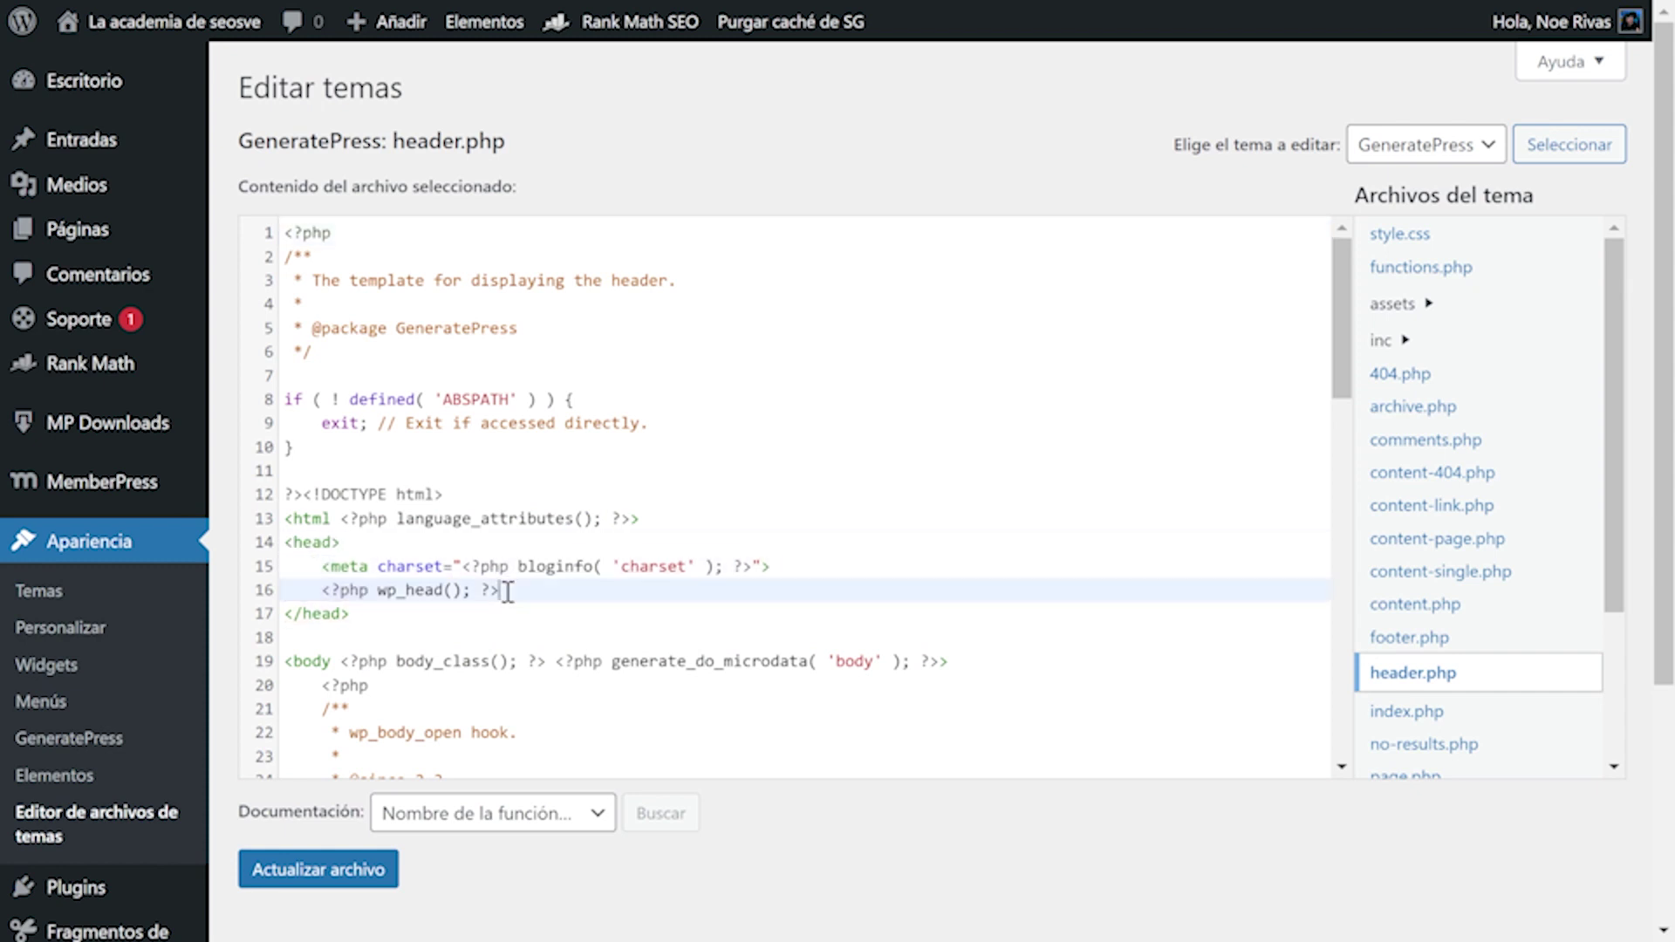
key("Return")
key("ctrl+v")
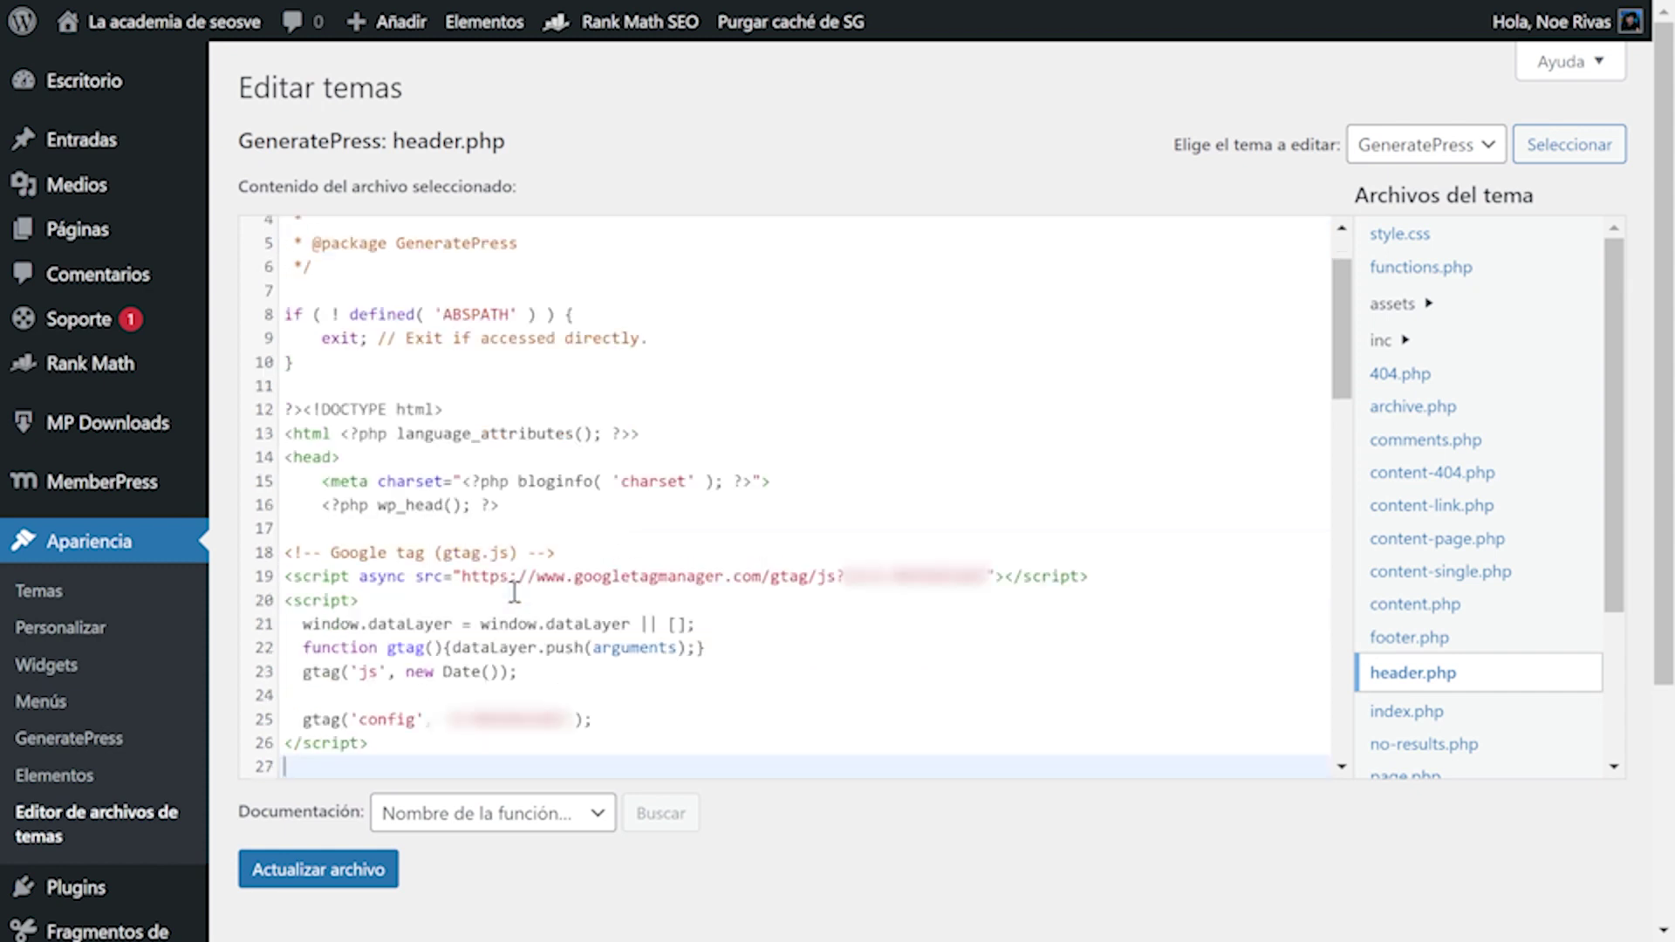
scroll(439, 506, "down", 2)
left_click_drag(418, 602, 258, 432)
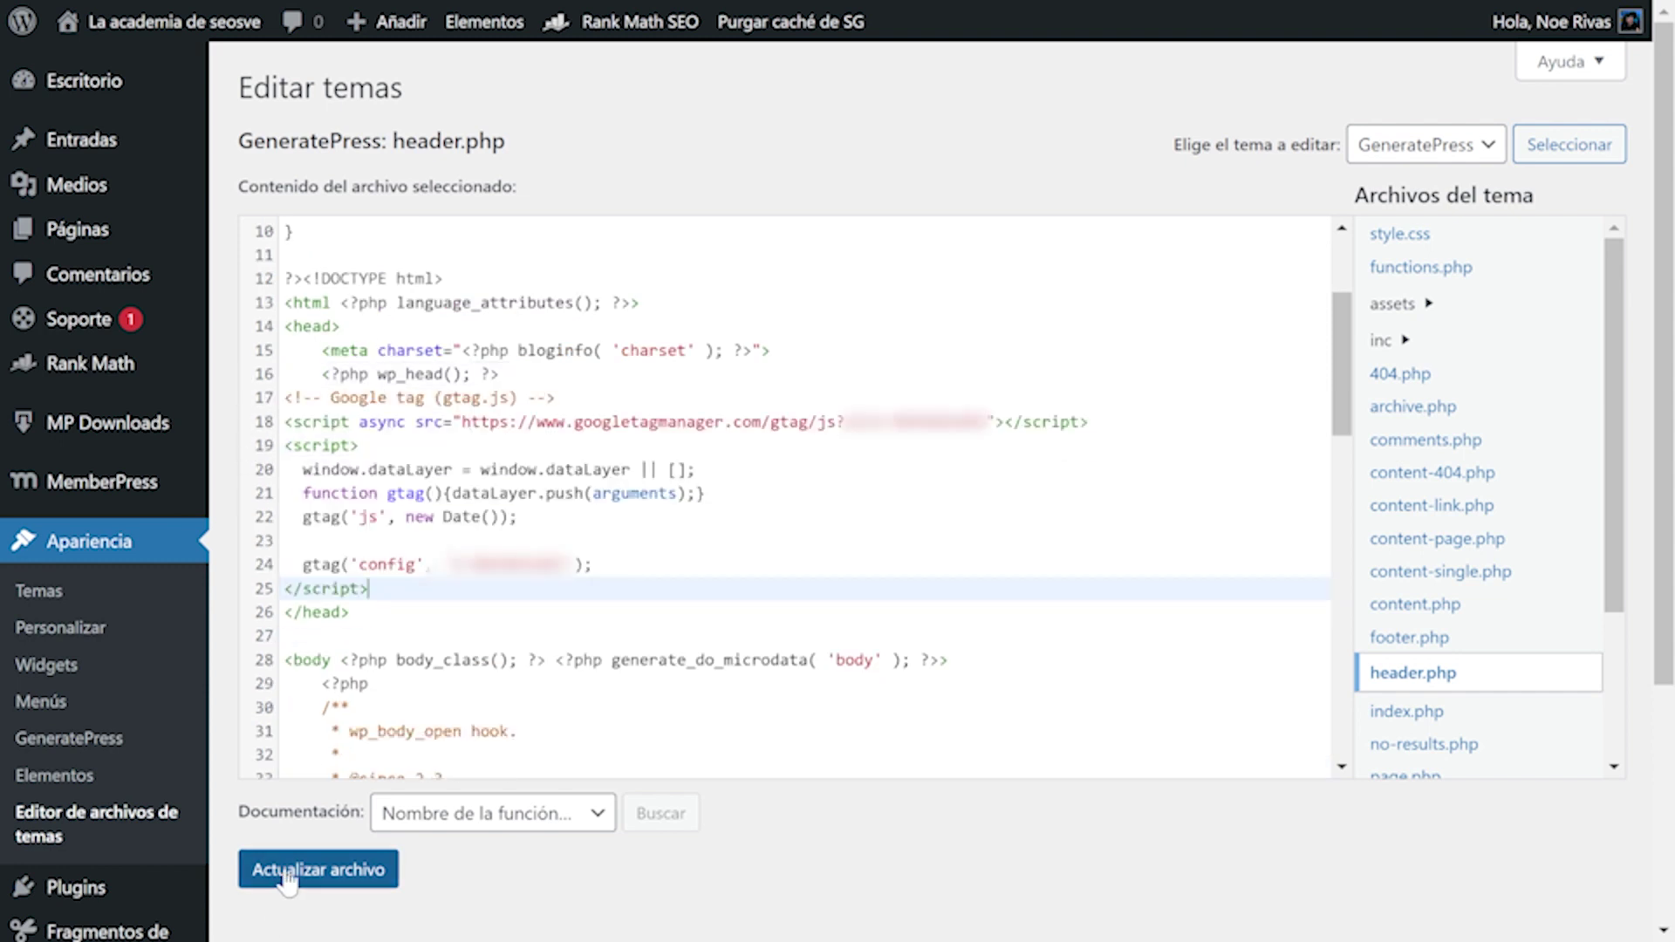
left_click(290, 875)
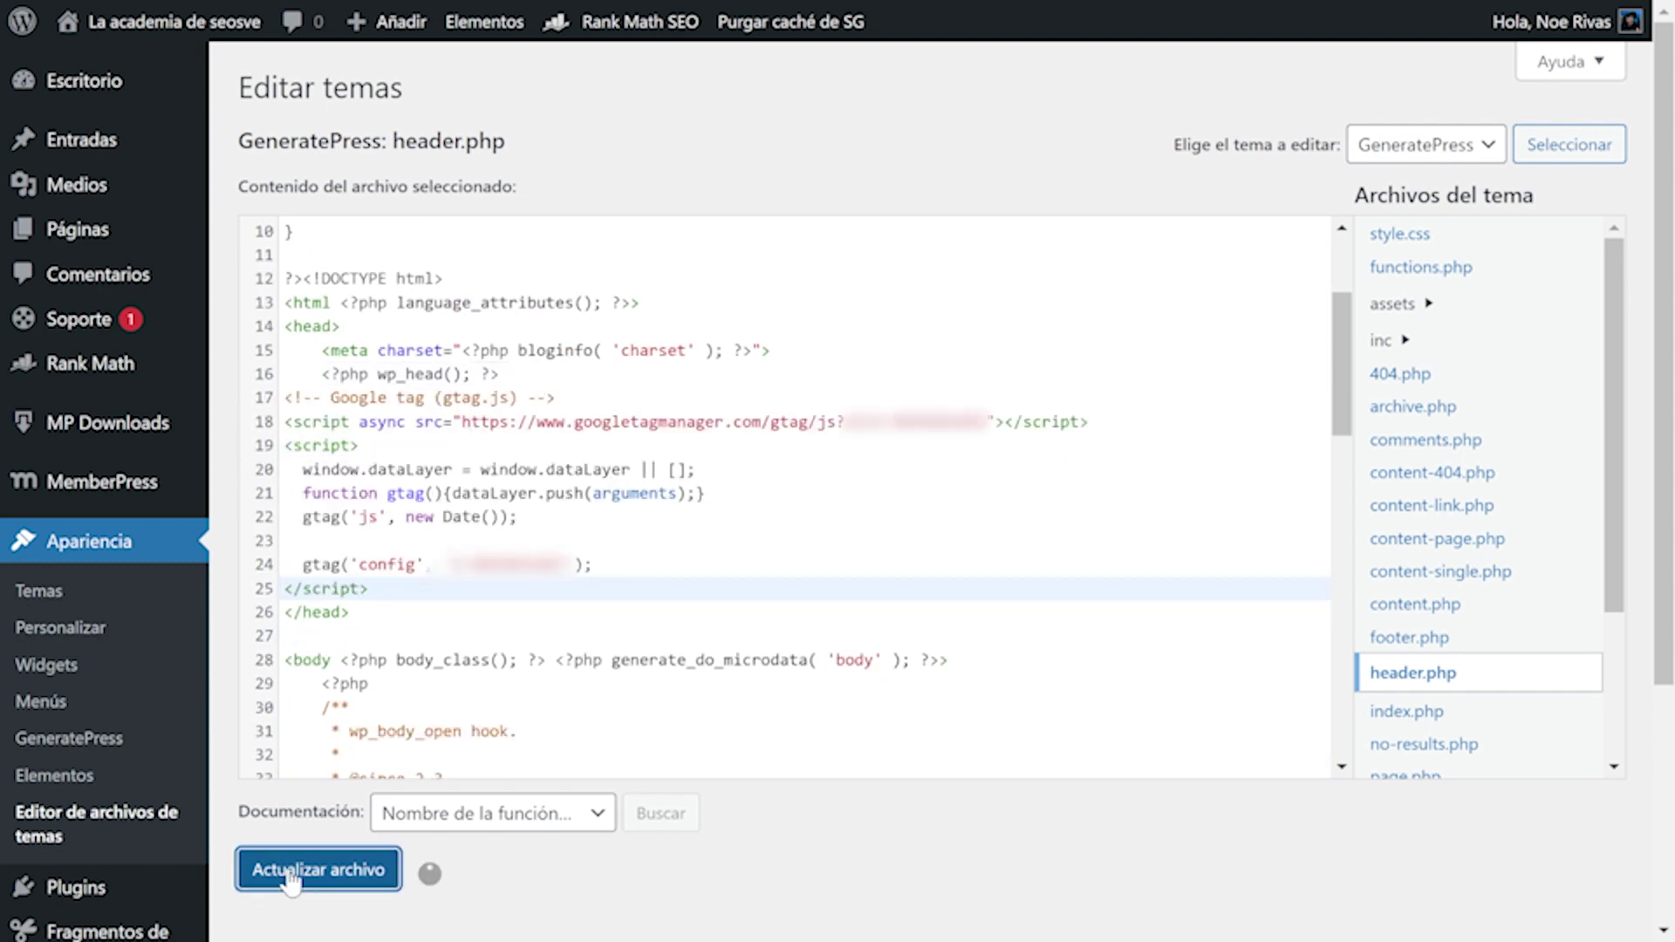